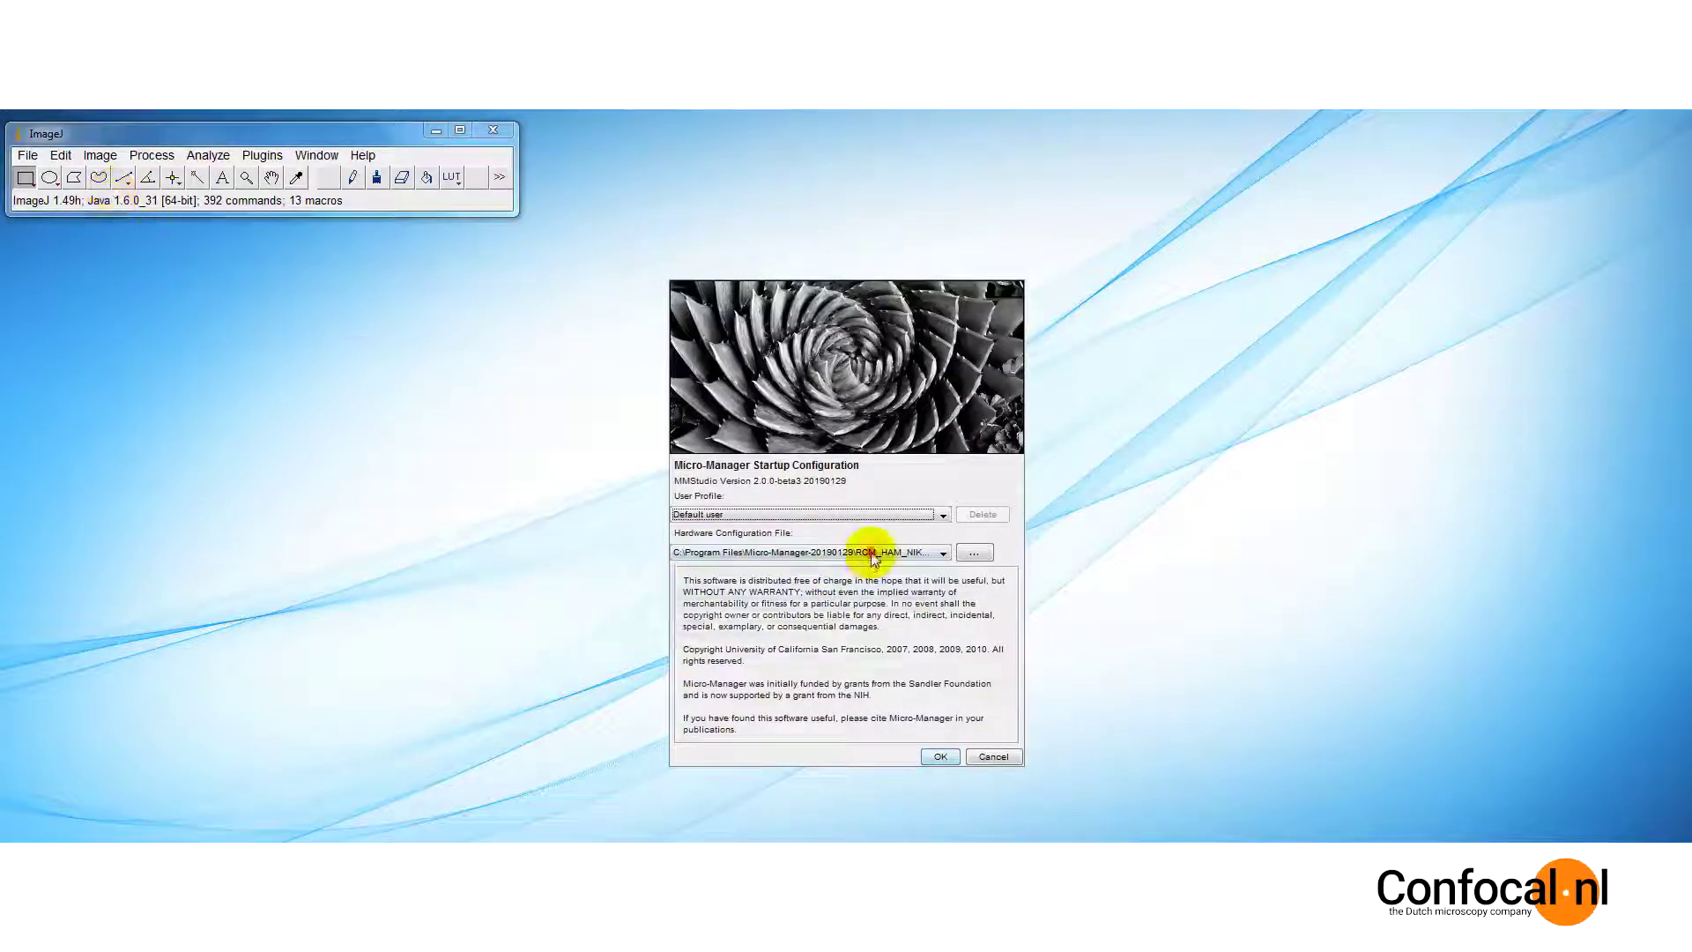
# Launch Micro-Manager with the Default user profile and the RCM_HAM_NIKON_Ti configuration file.
pyautogui.click(877, 553)
pyautogui.click(895, 595)
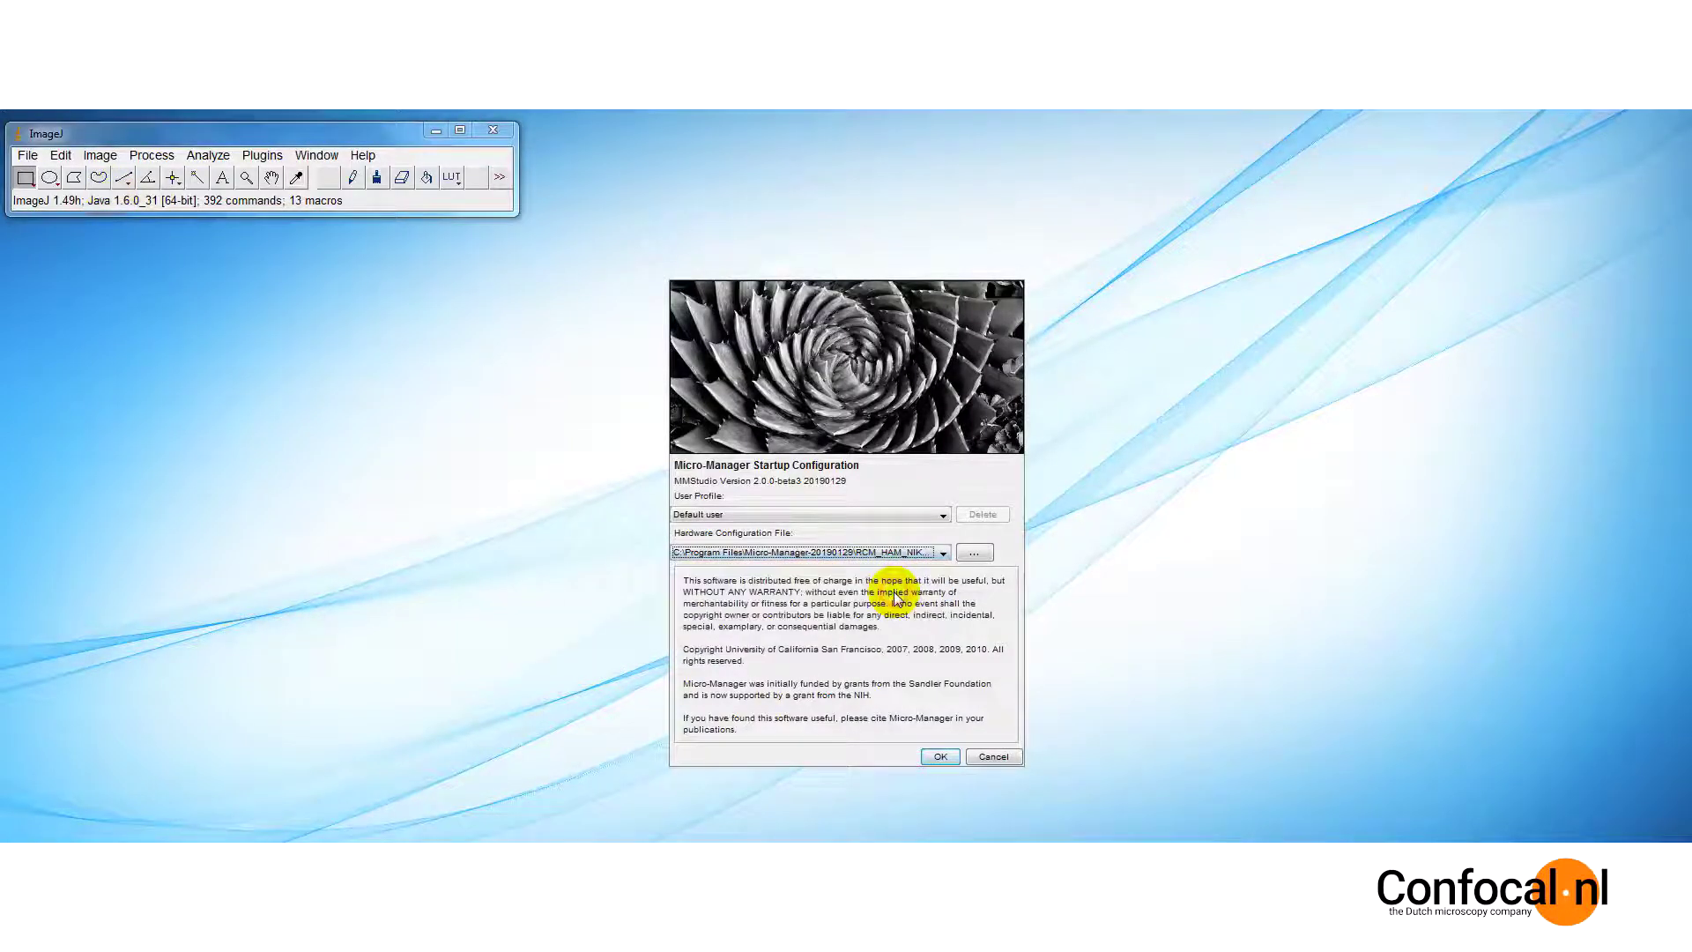
pyautogui.click(940, 756)
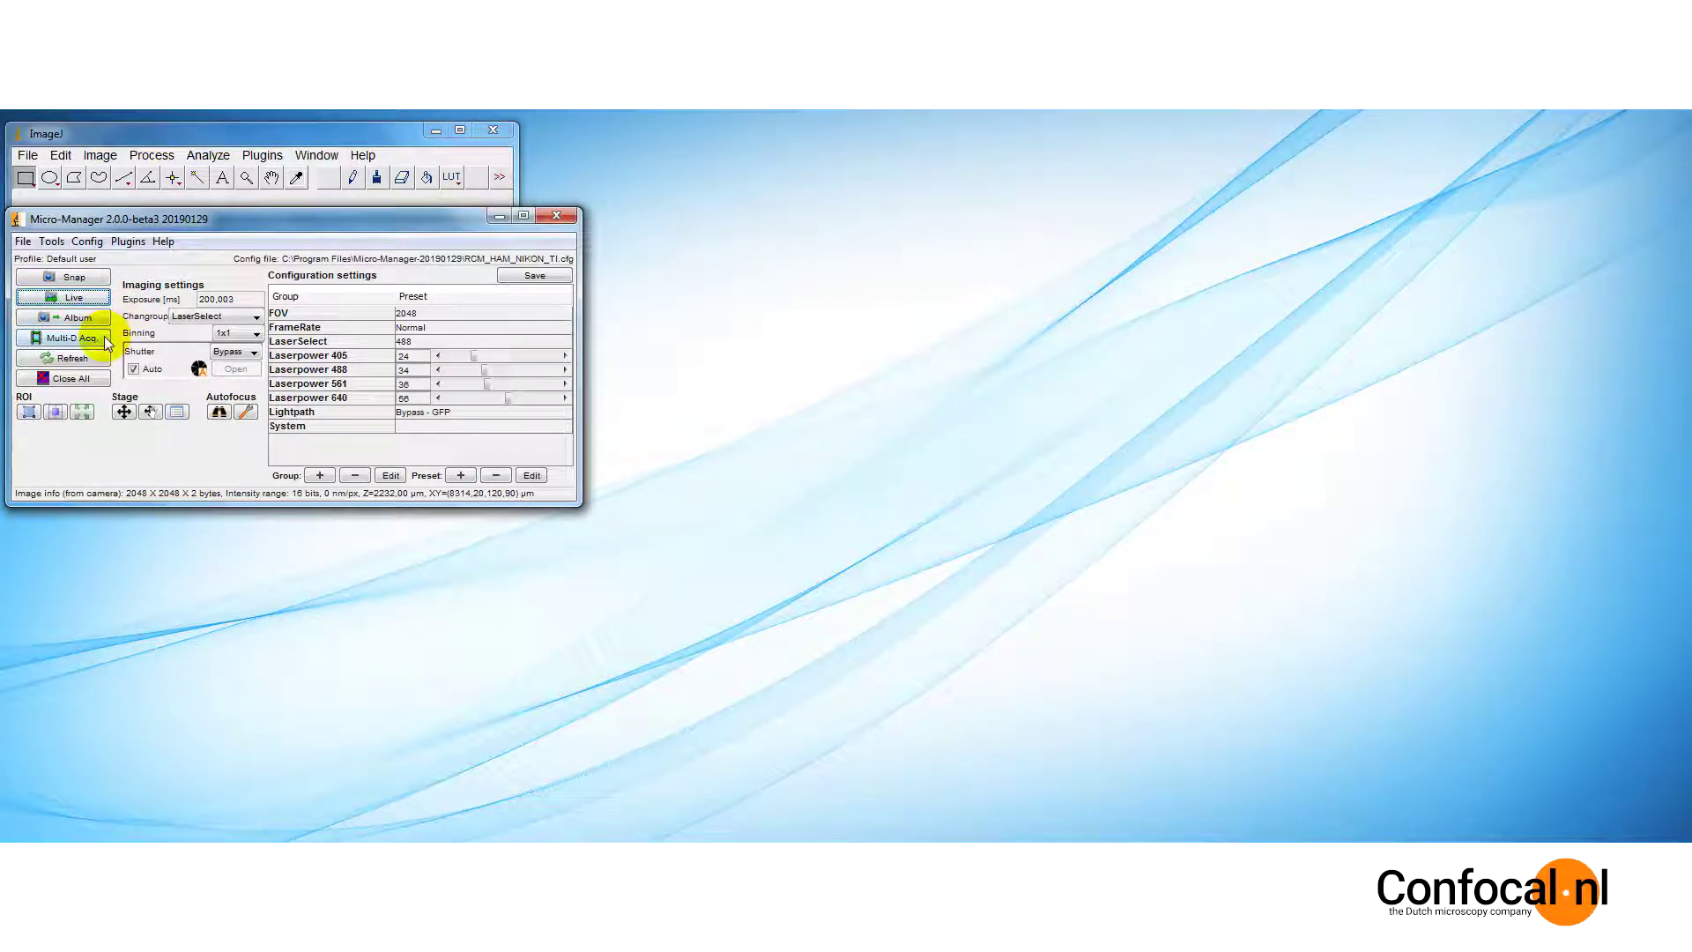
# Snap an image of the cells, look through ImageJ's menus, then stream the 488 channel live.
pyautogui.click(108, 279)
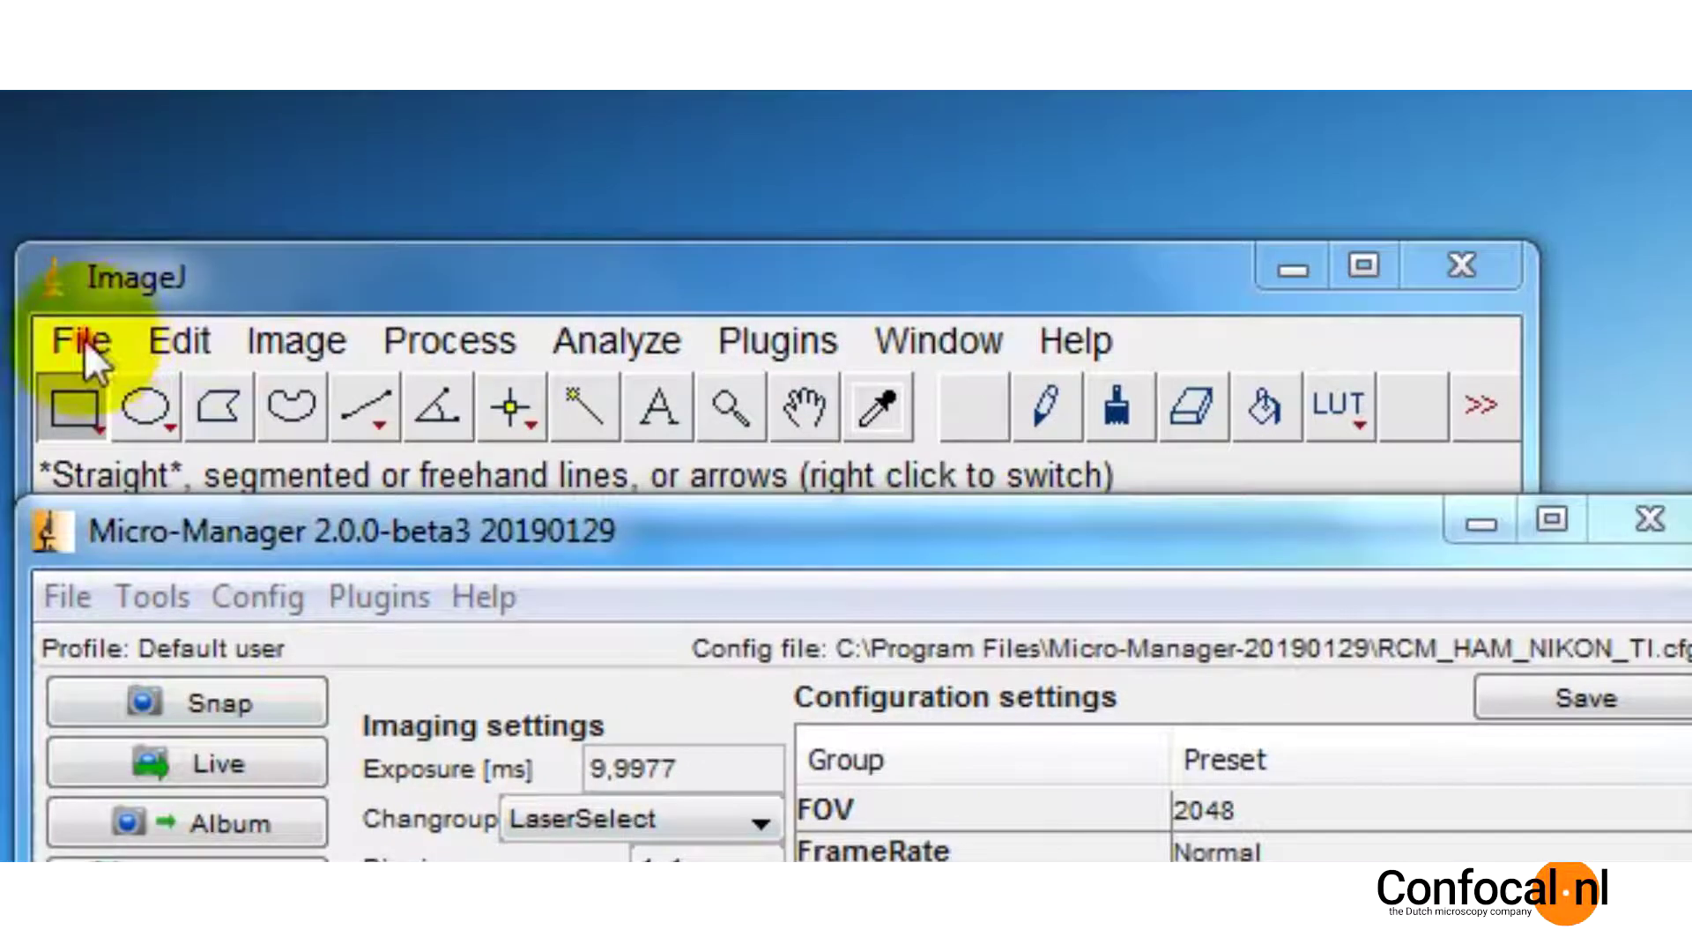
pyautogui.click(45, 210)
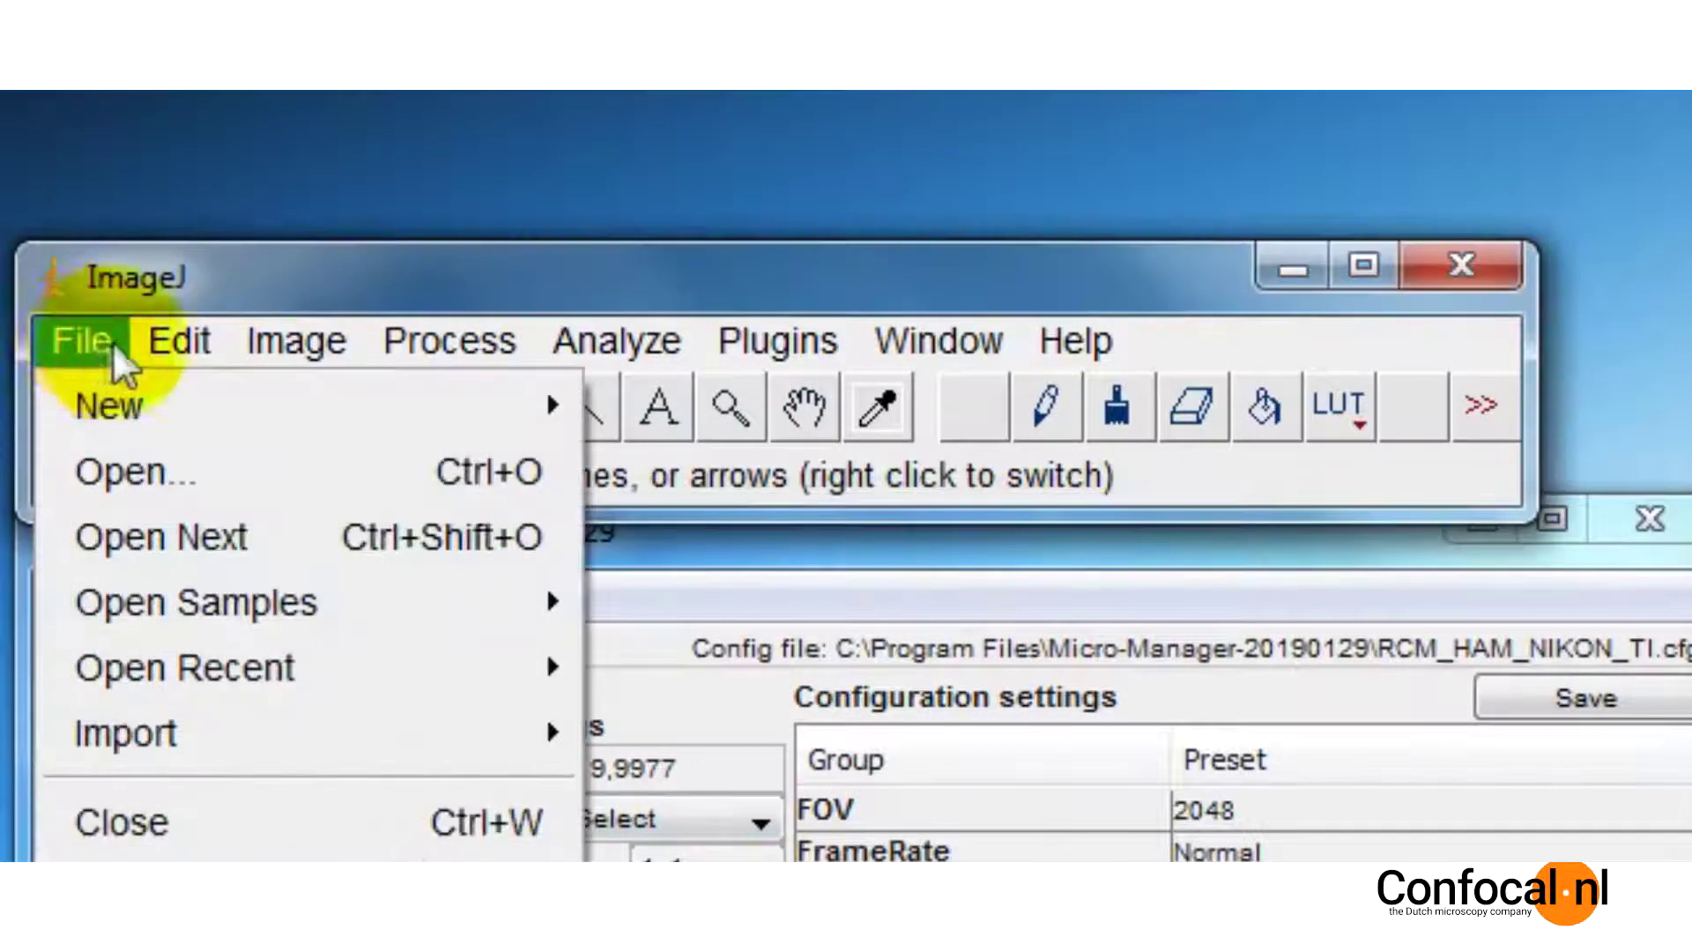
pyautogui.moveTo(290, 353)
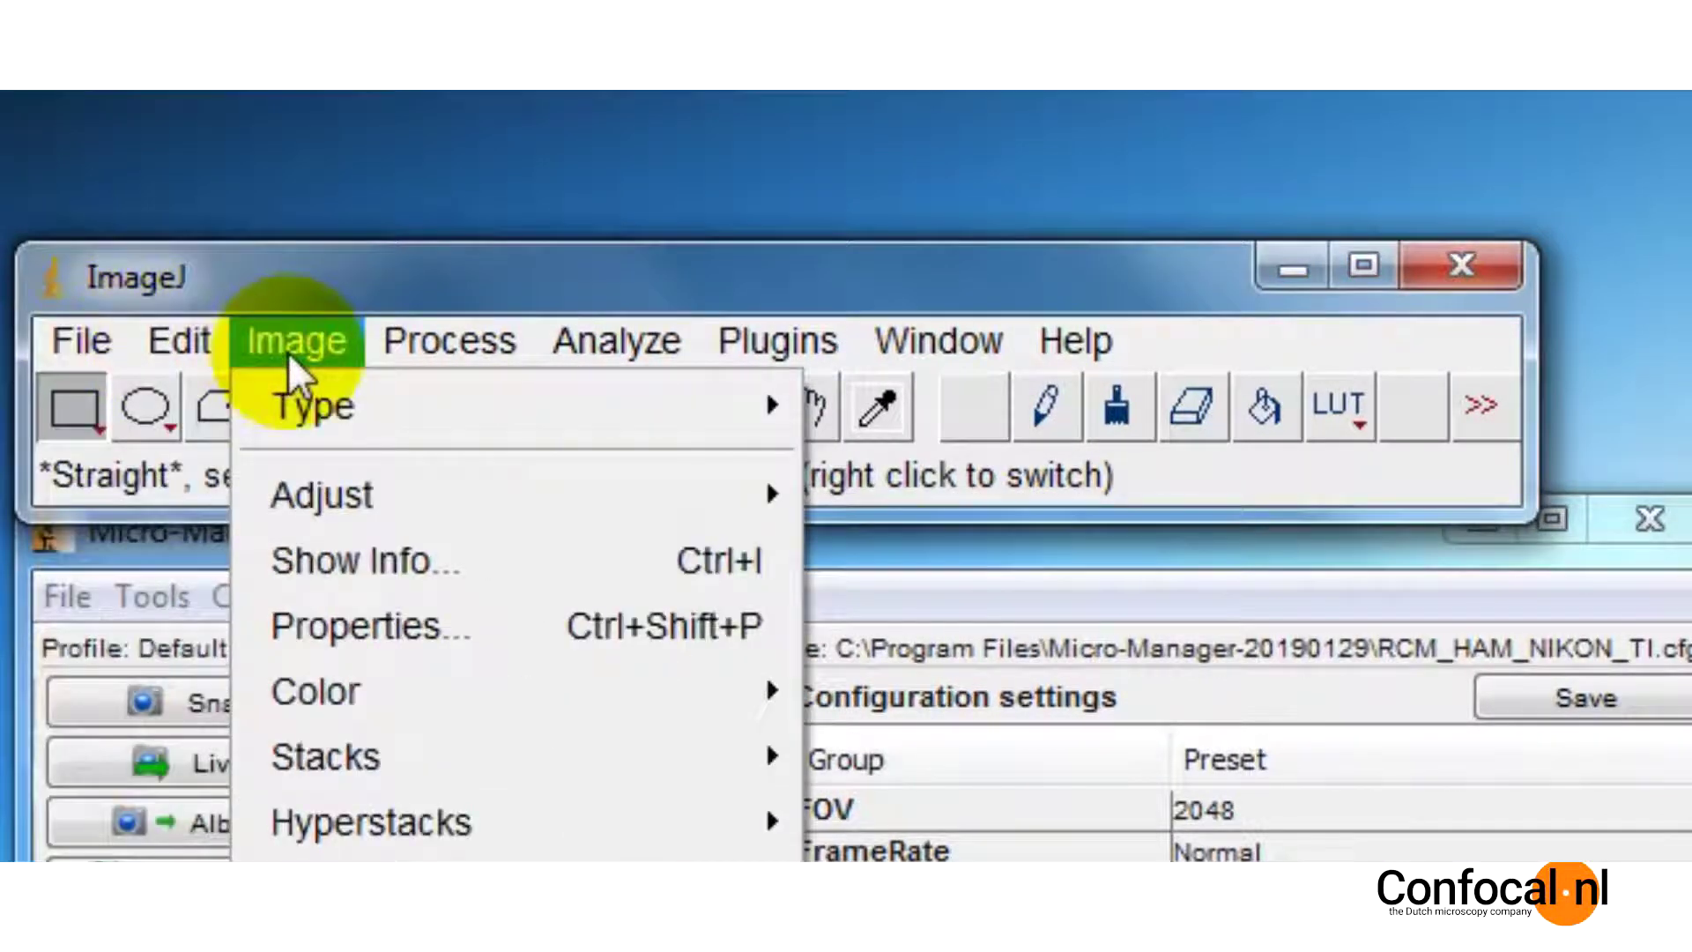
pyautogui.moveTo(617, 342)
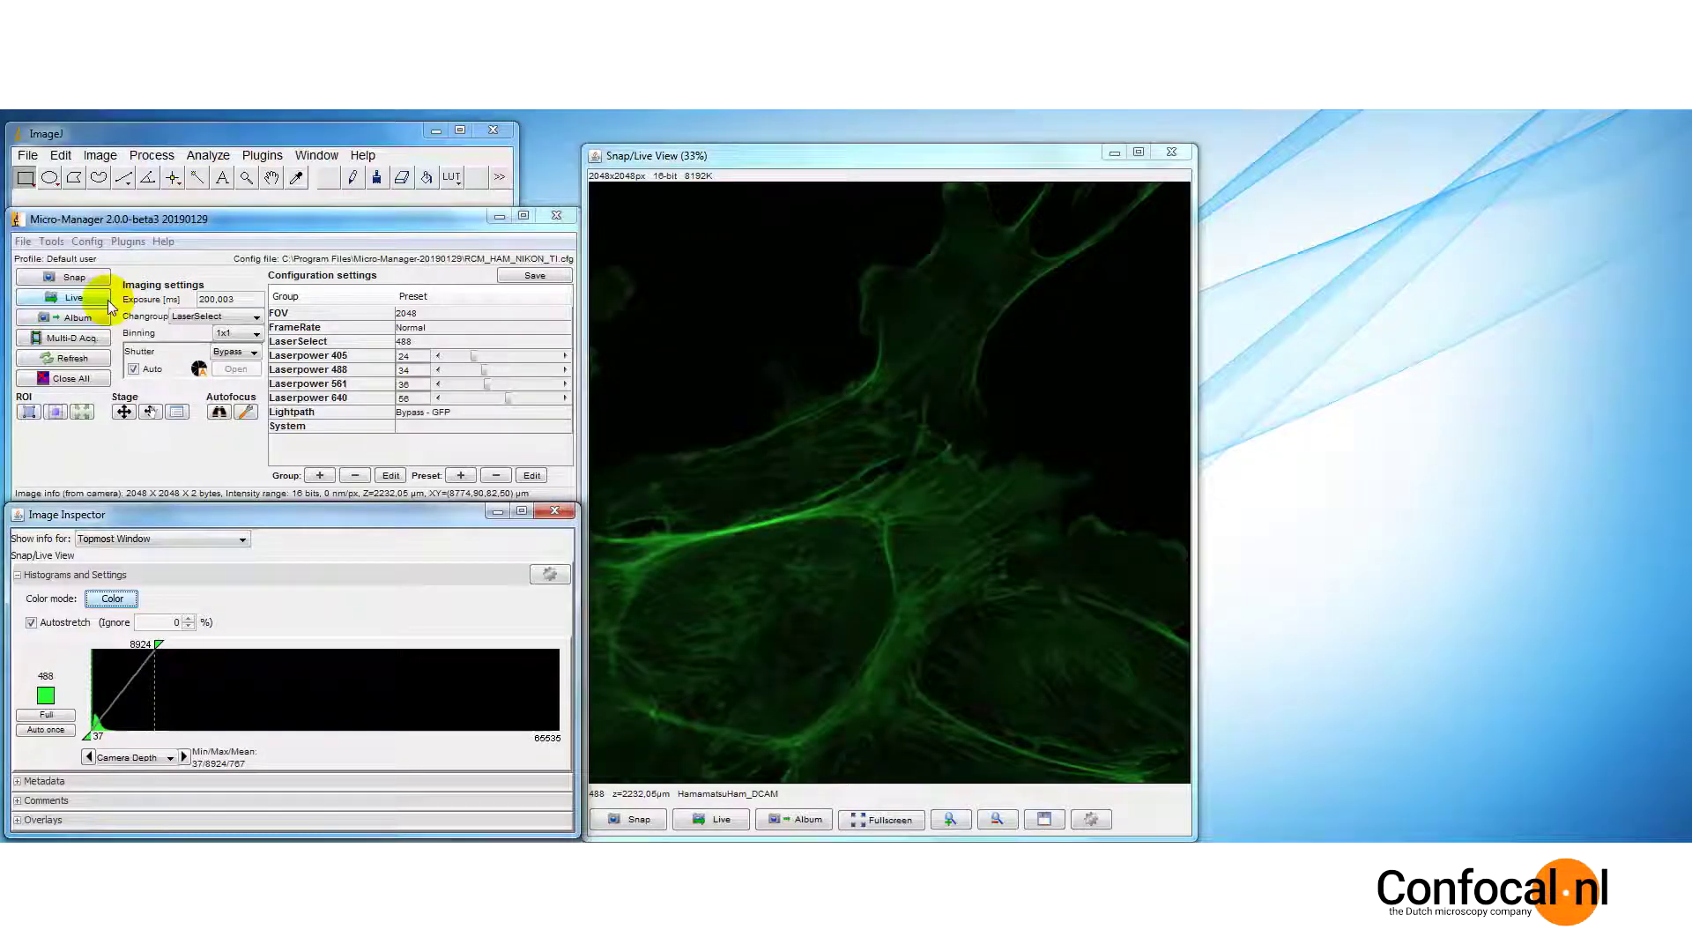
pyautogui.click(109, 302)
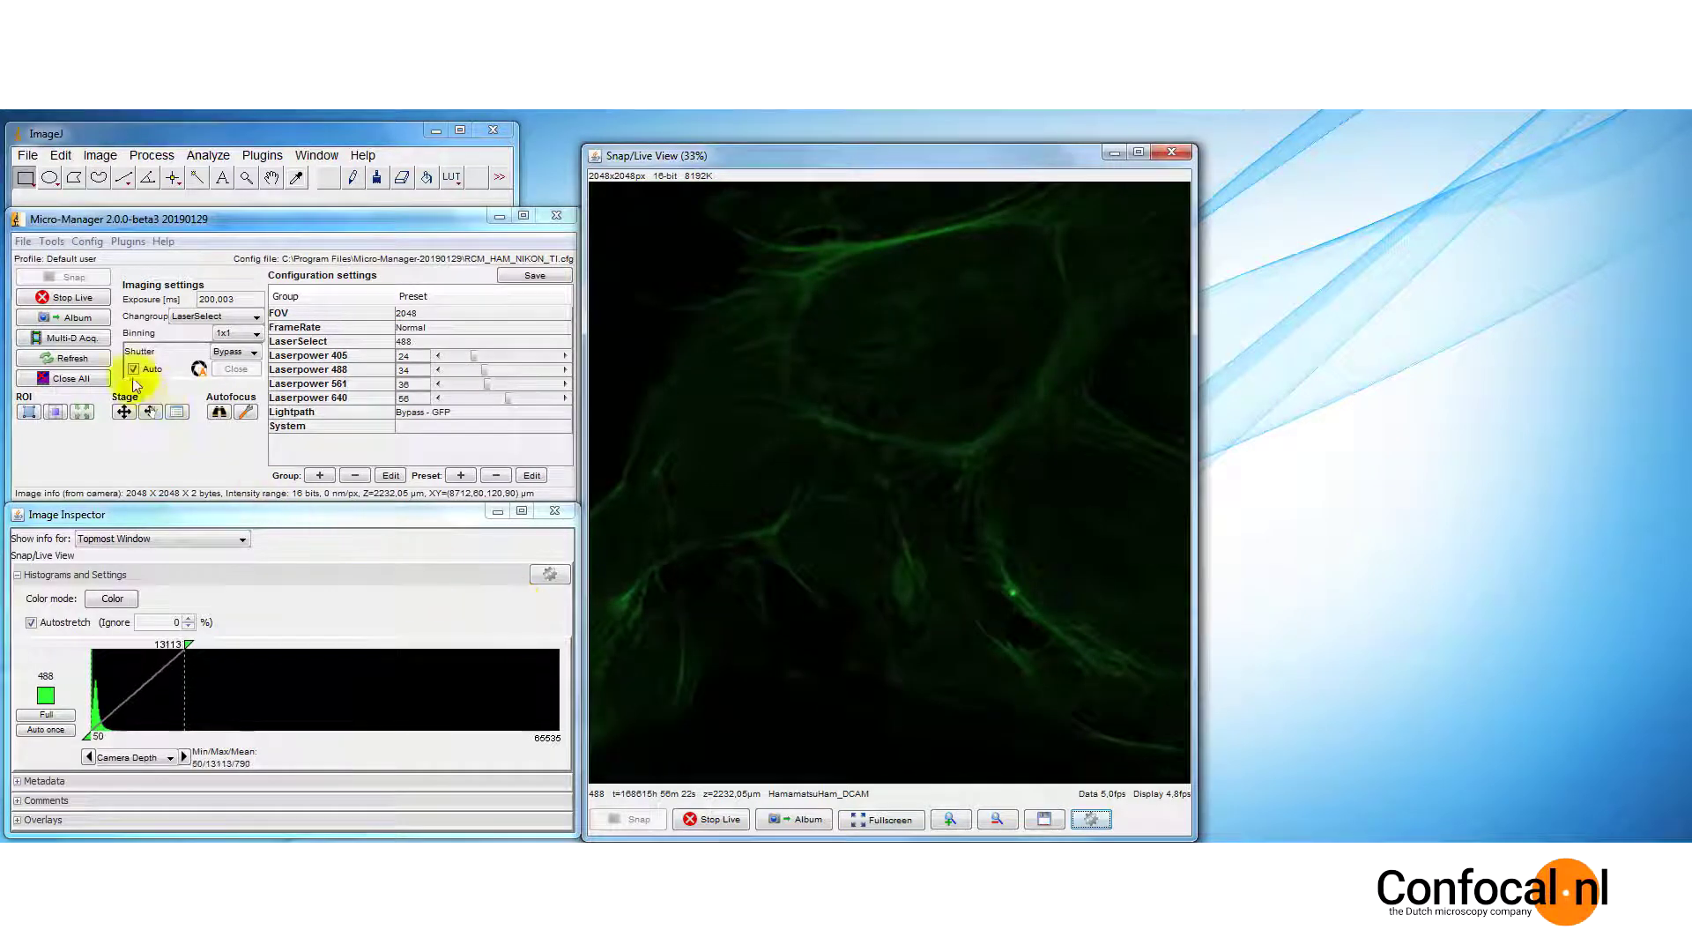
# Stop live view and add four snapshots of the cells to a new Album.
pyautogui.click(104, 303)
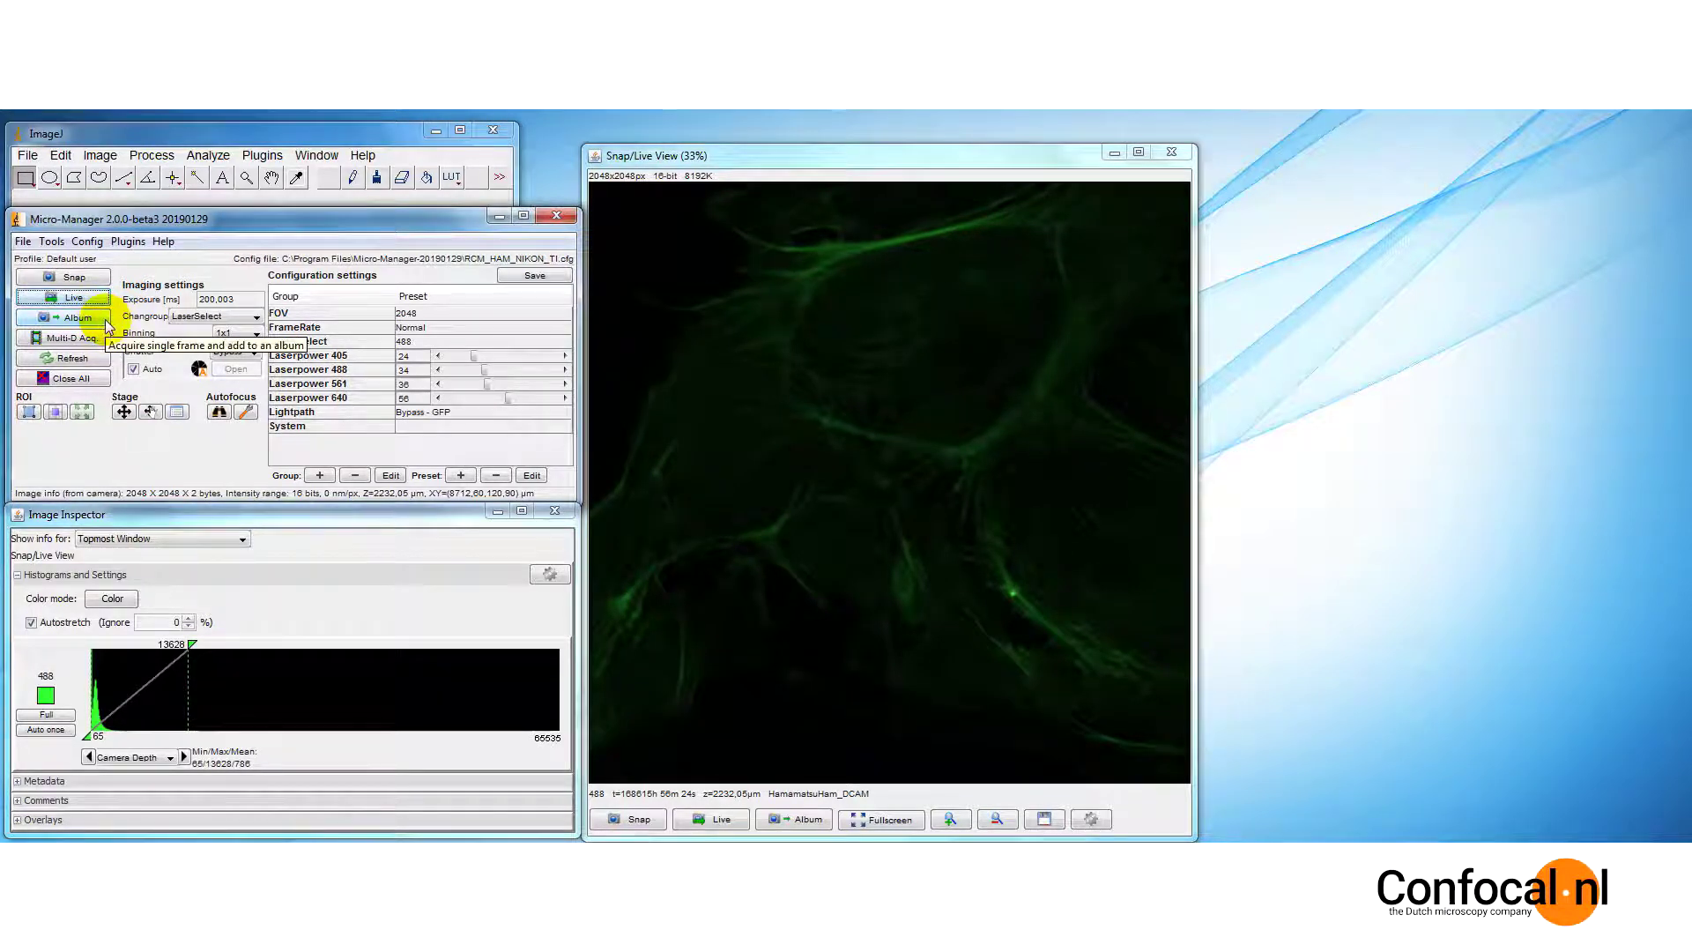
pyautogui.click(106, 323)
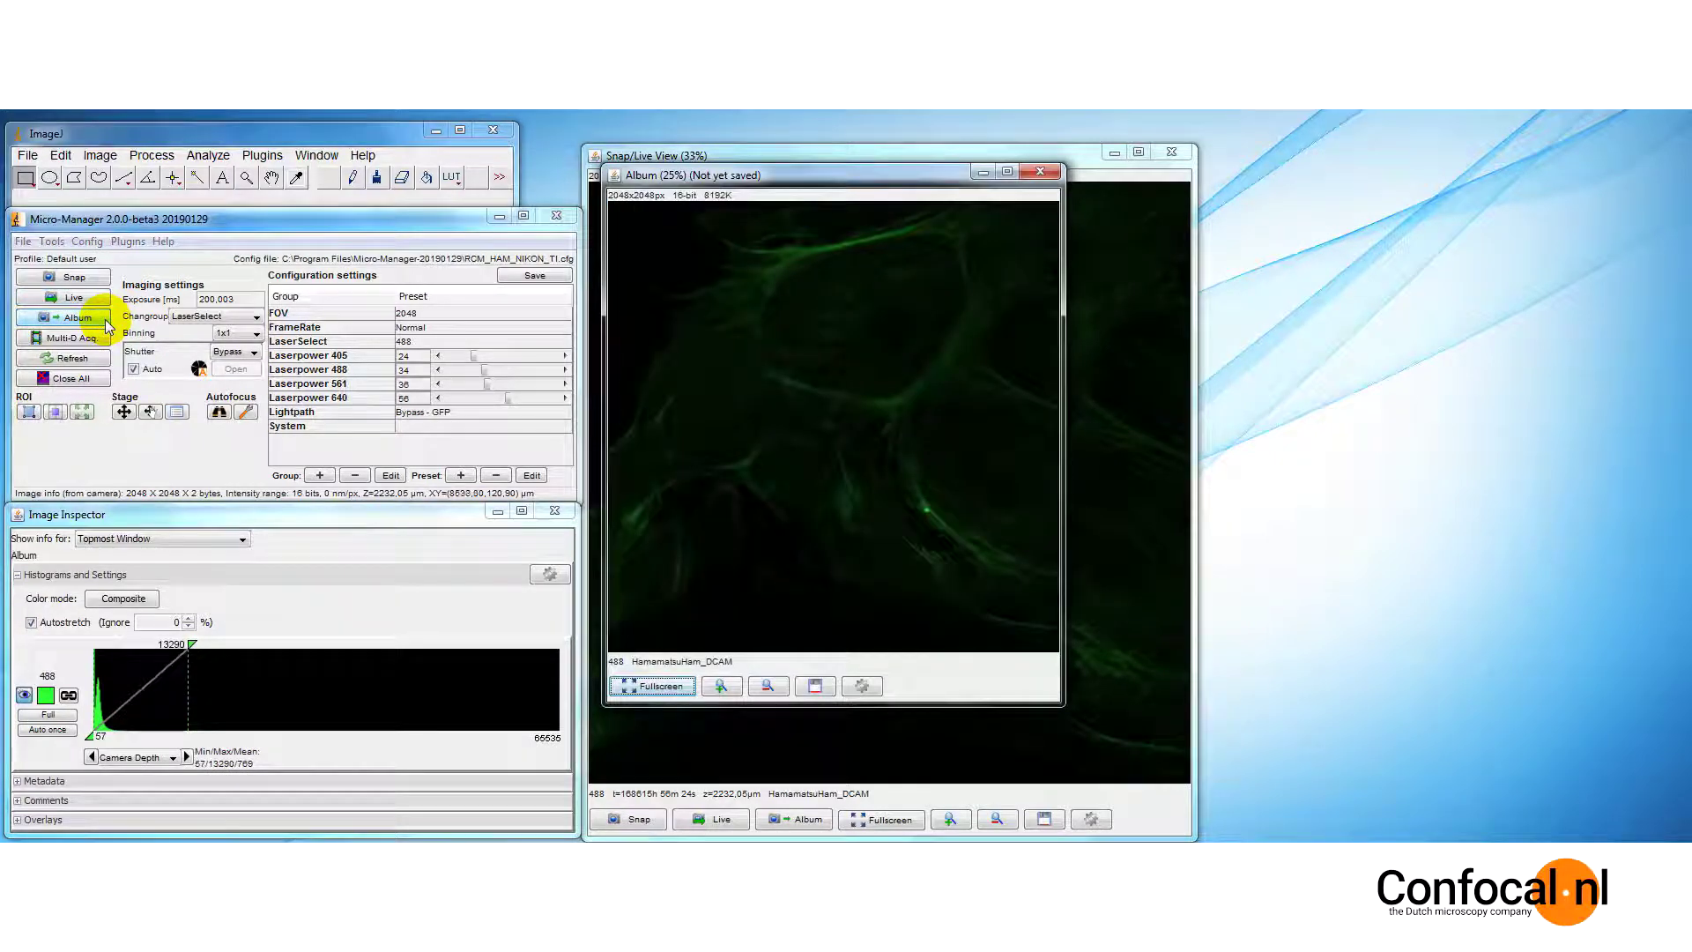
pyautogui.click(106, 323)
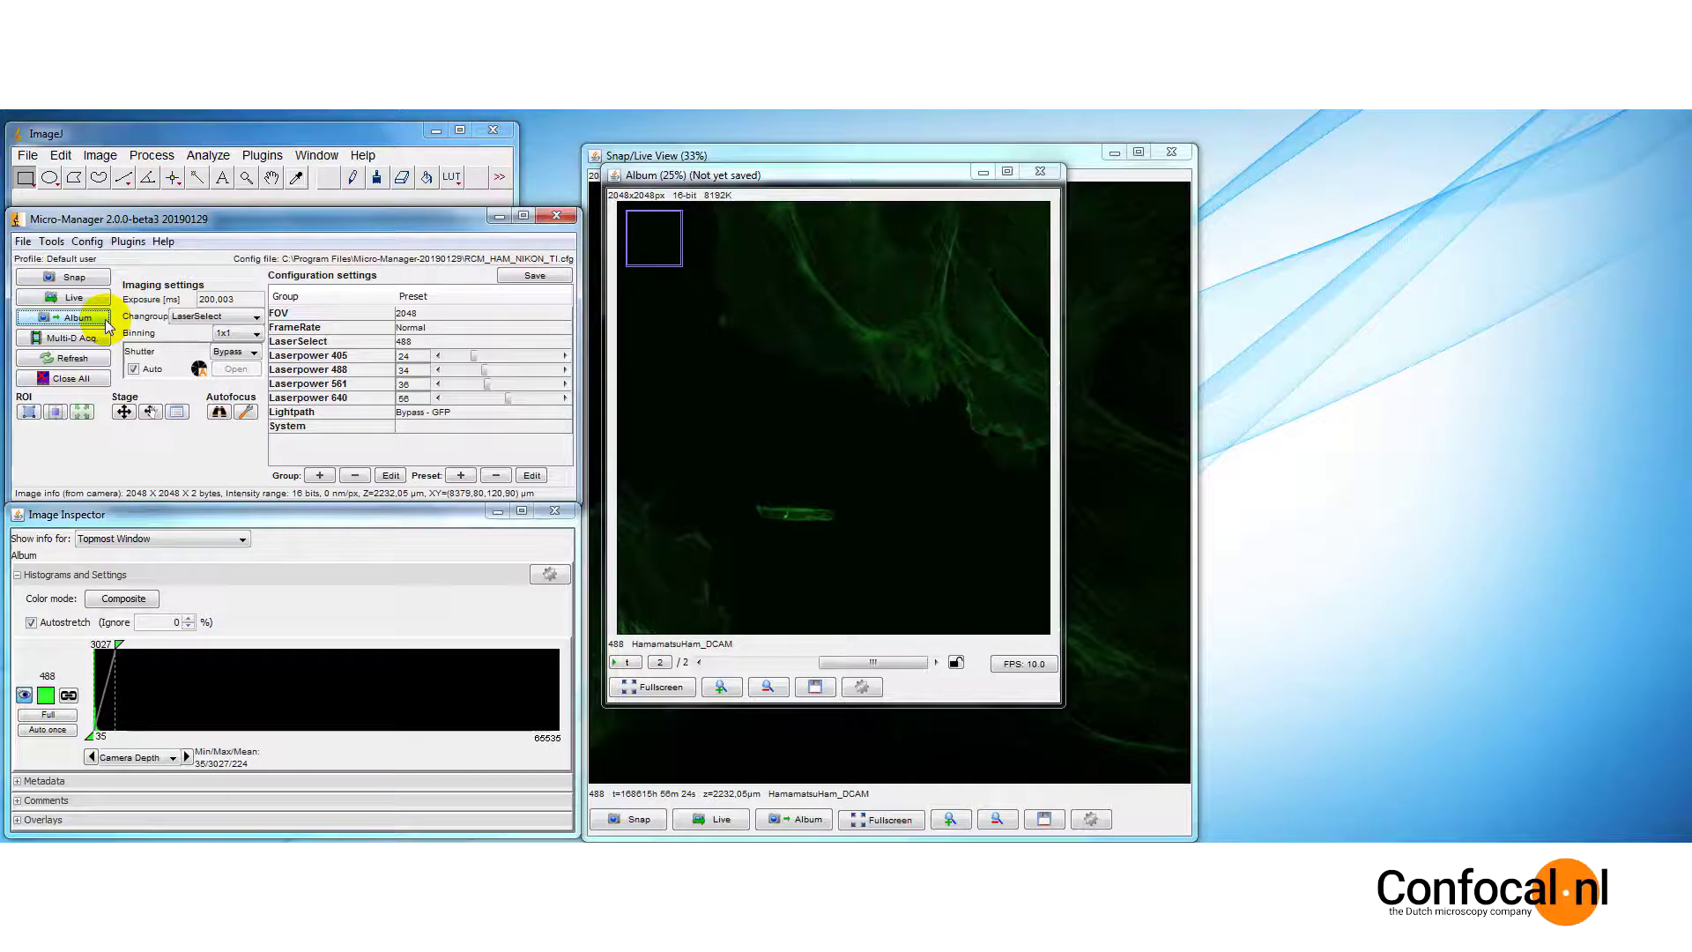
pyautogui.click(106, 322)
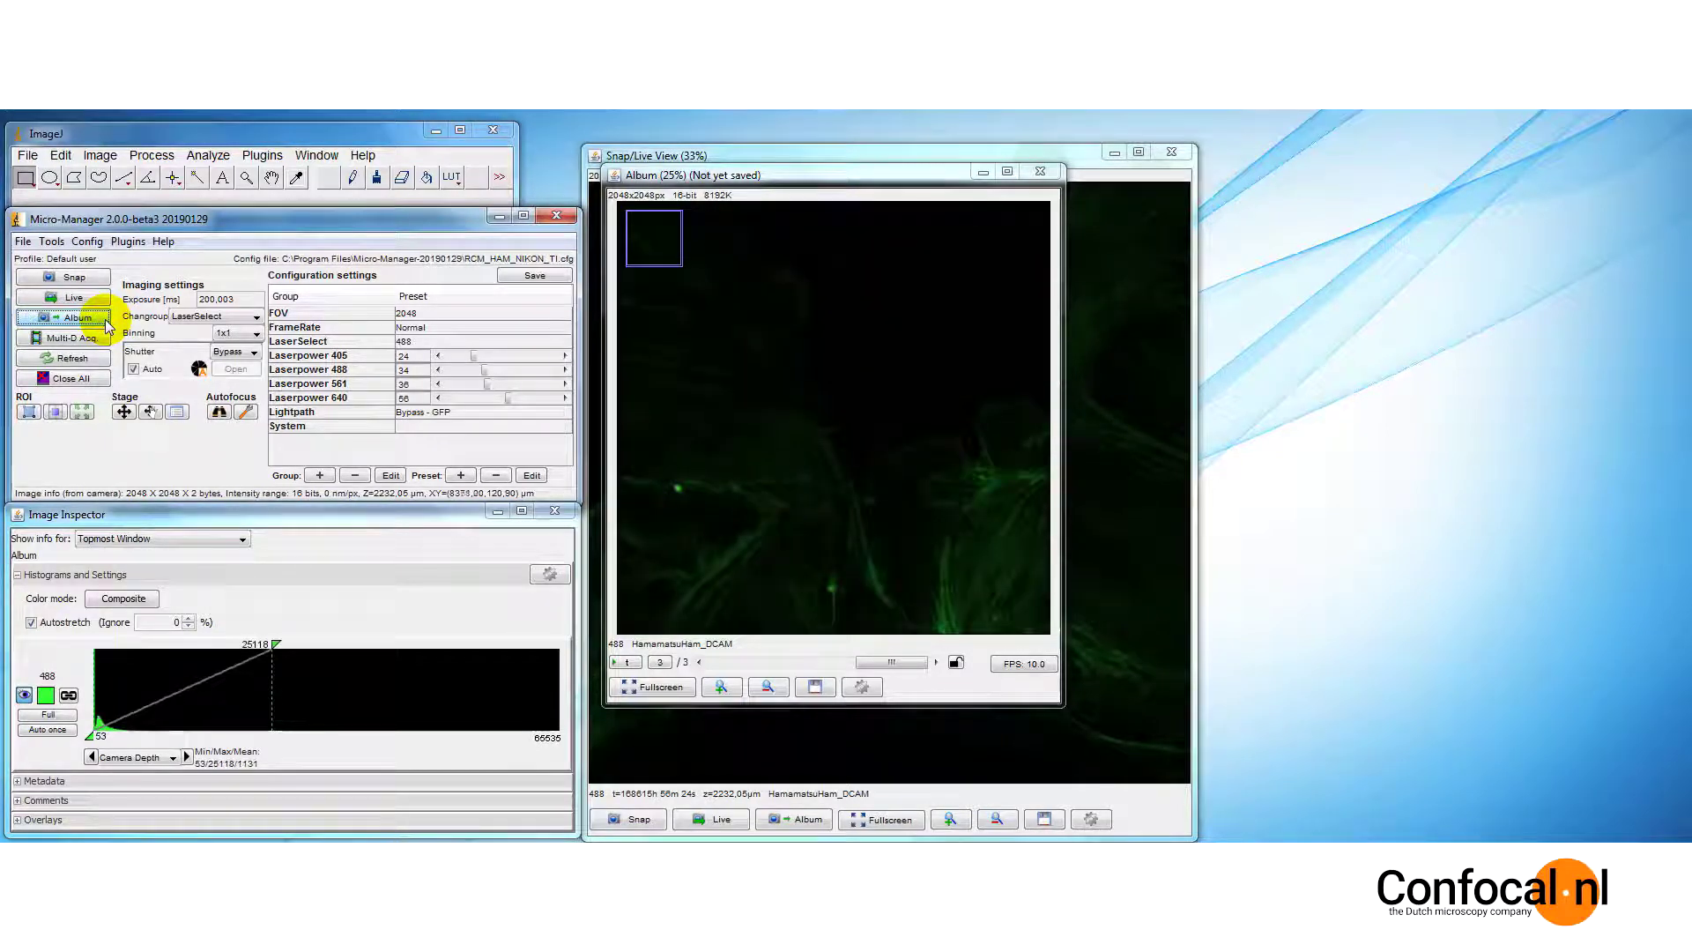
pyautogui.click(105, 323)
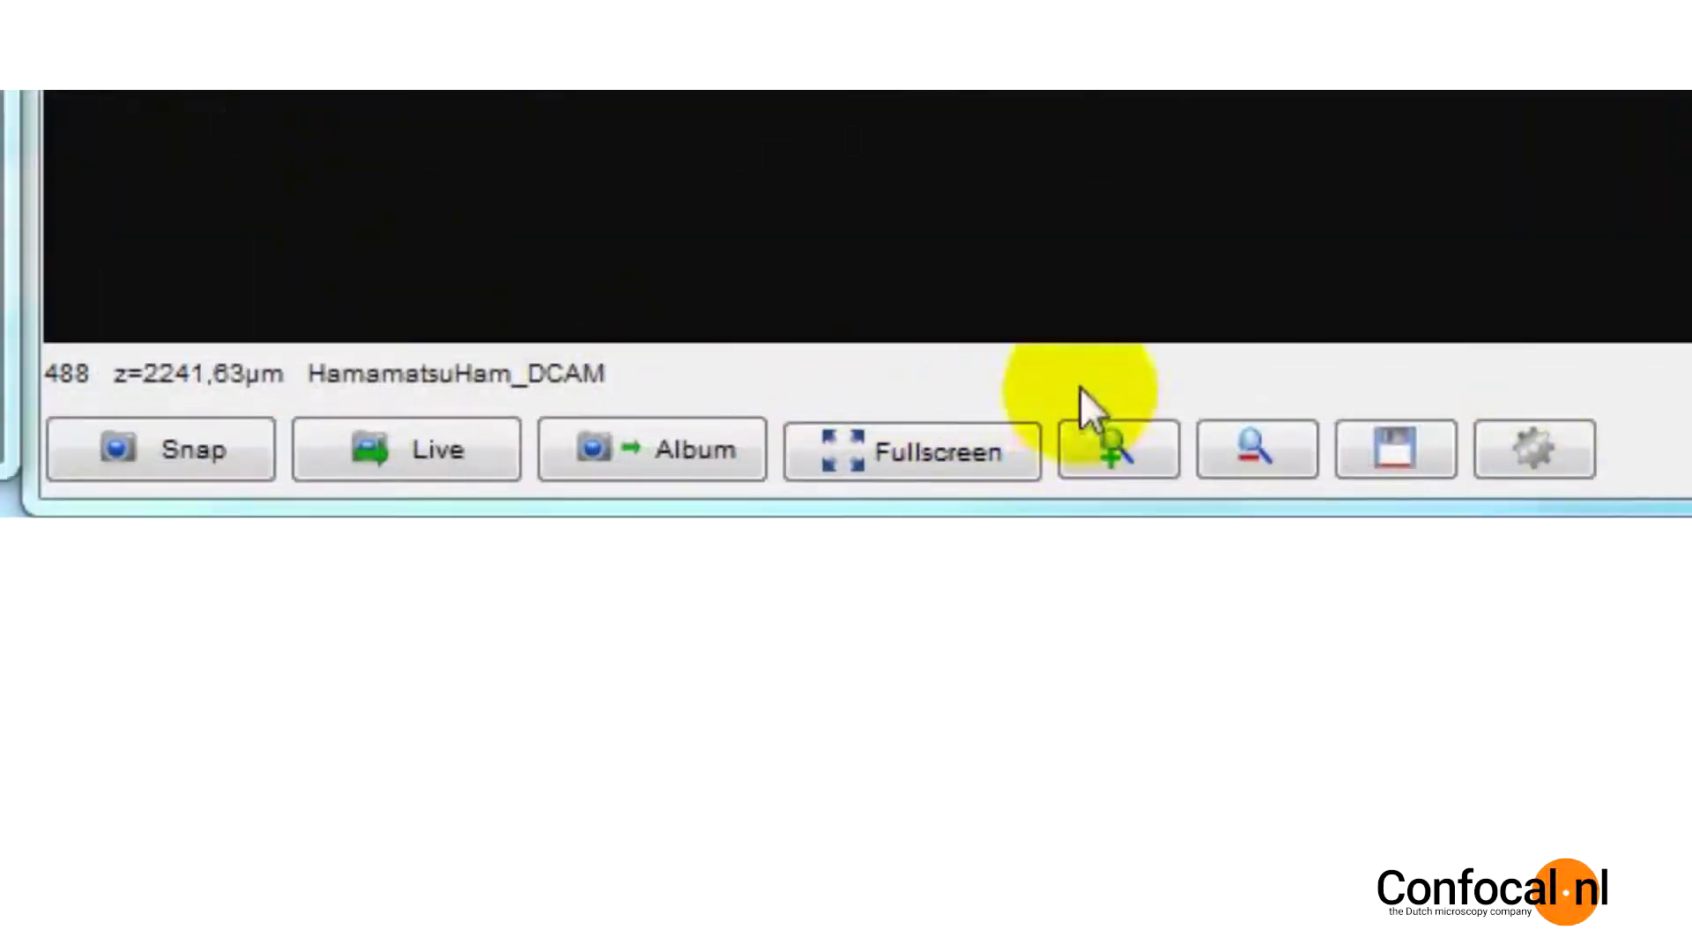
# Snap a fresh image, add it to the Album, and begin saving the album.
pyautogui.click(1093, 374)
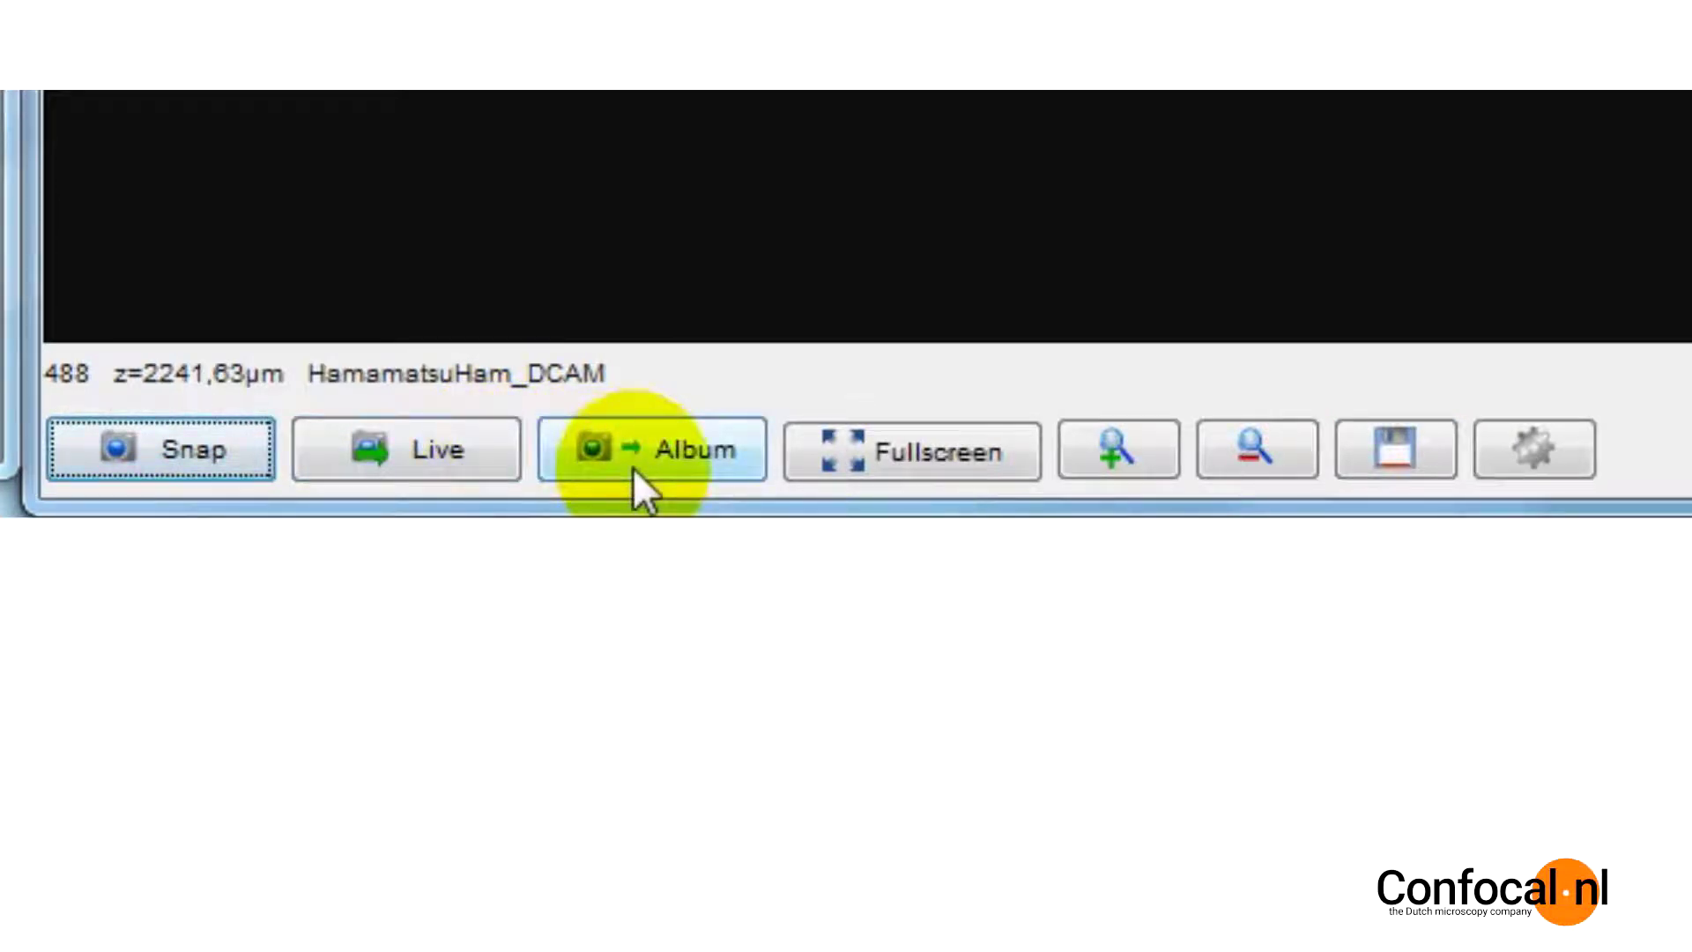
pyautogui.click(594, 464)
pyautogui.click(829, 692)
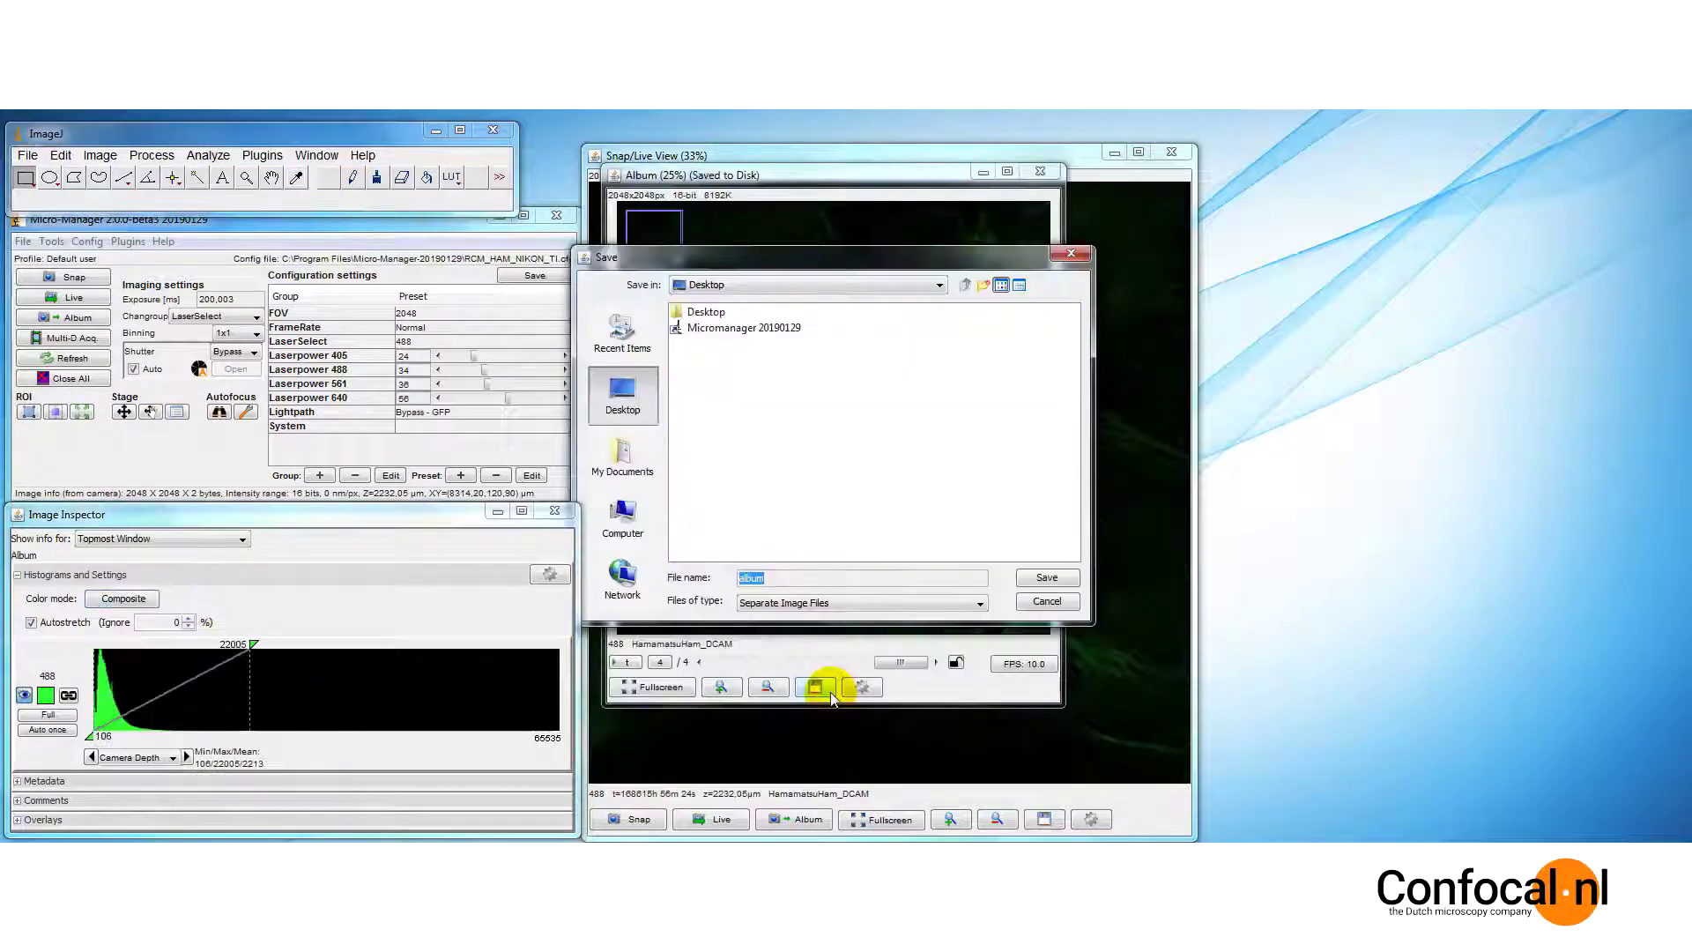
# Save the album as Separate Image Files on the Desktop and show the 488 channel in bright green.
pyautogui.click(1045, 578)
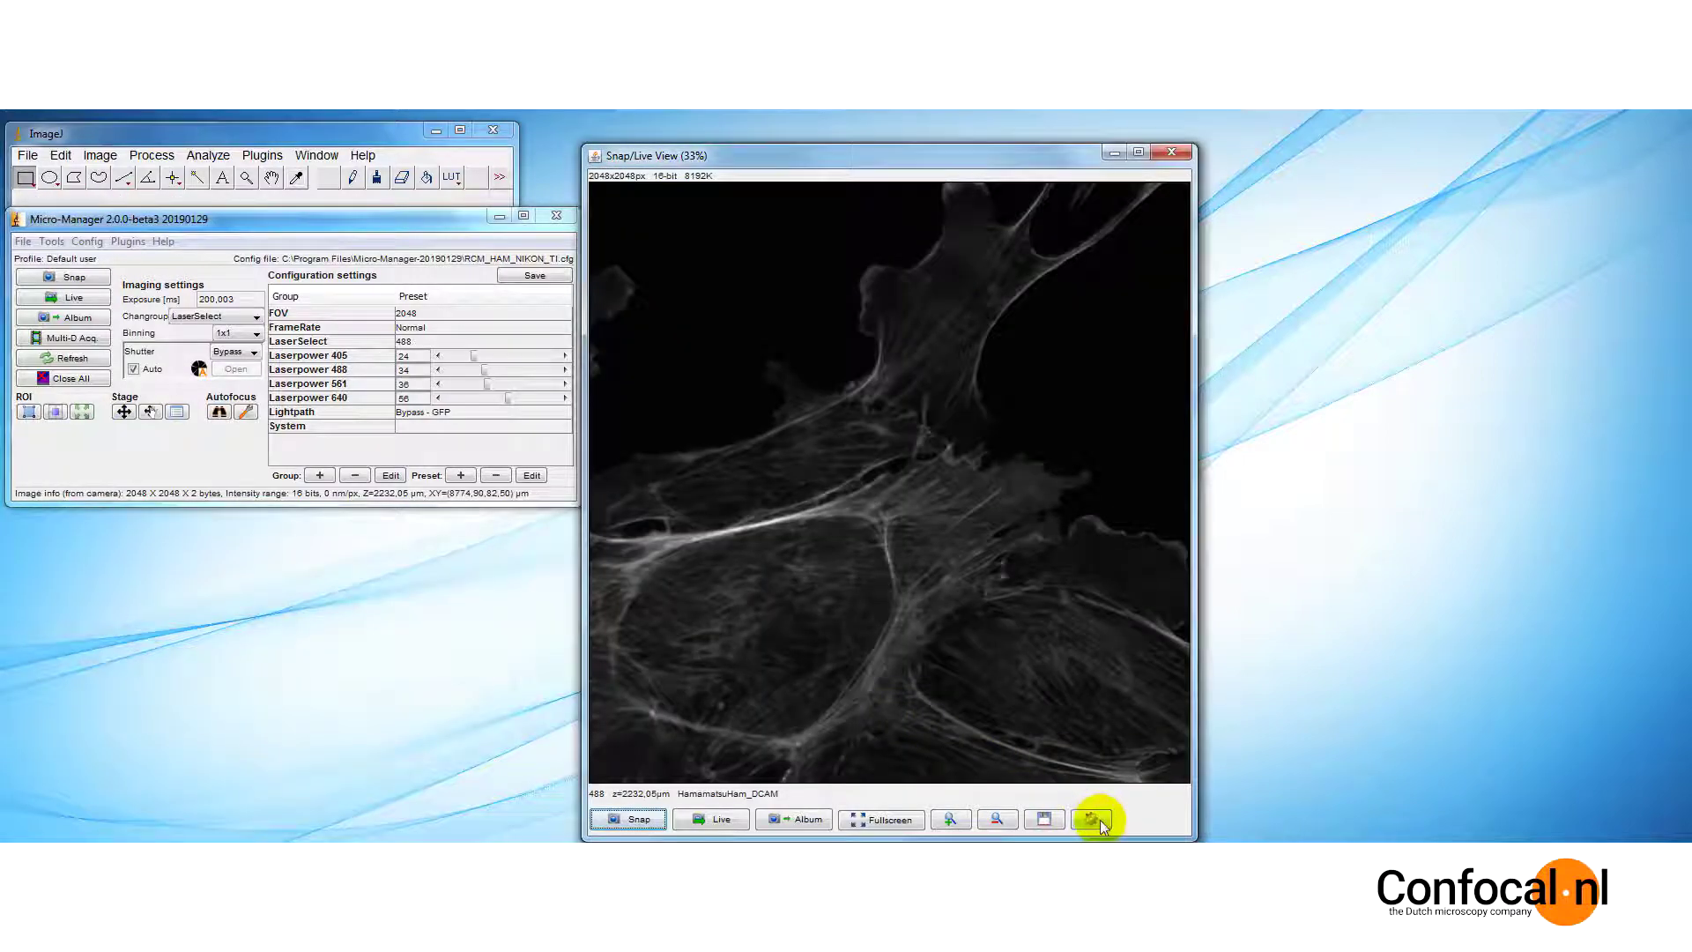
pyautogui.click(1100, 821)
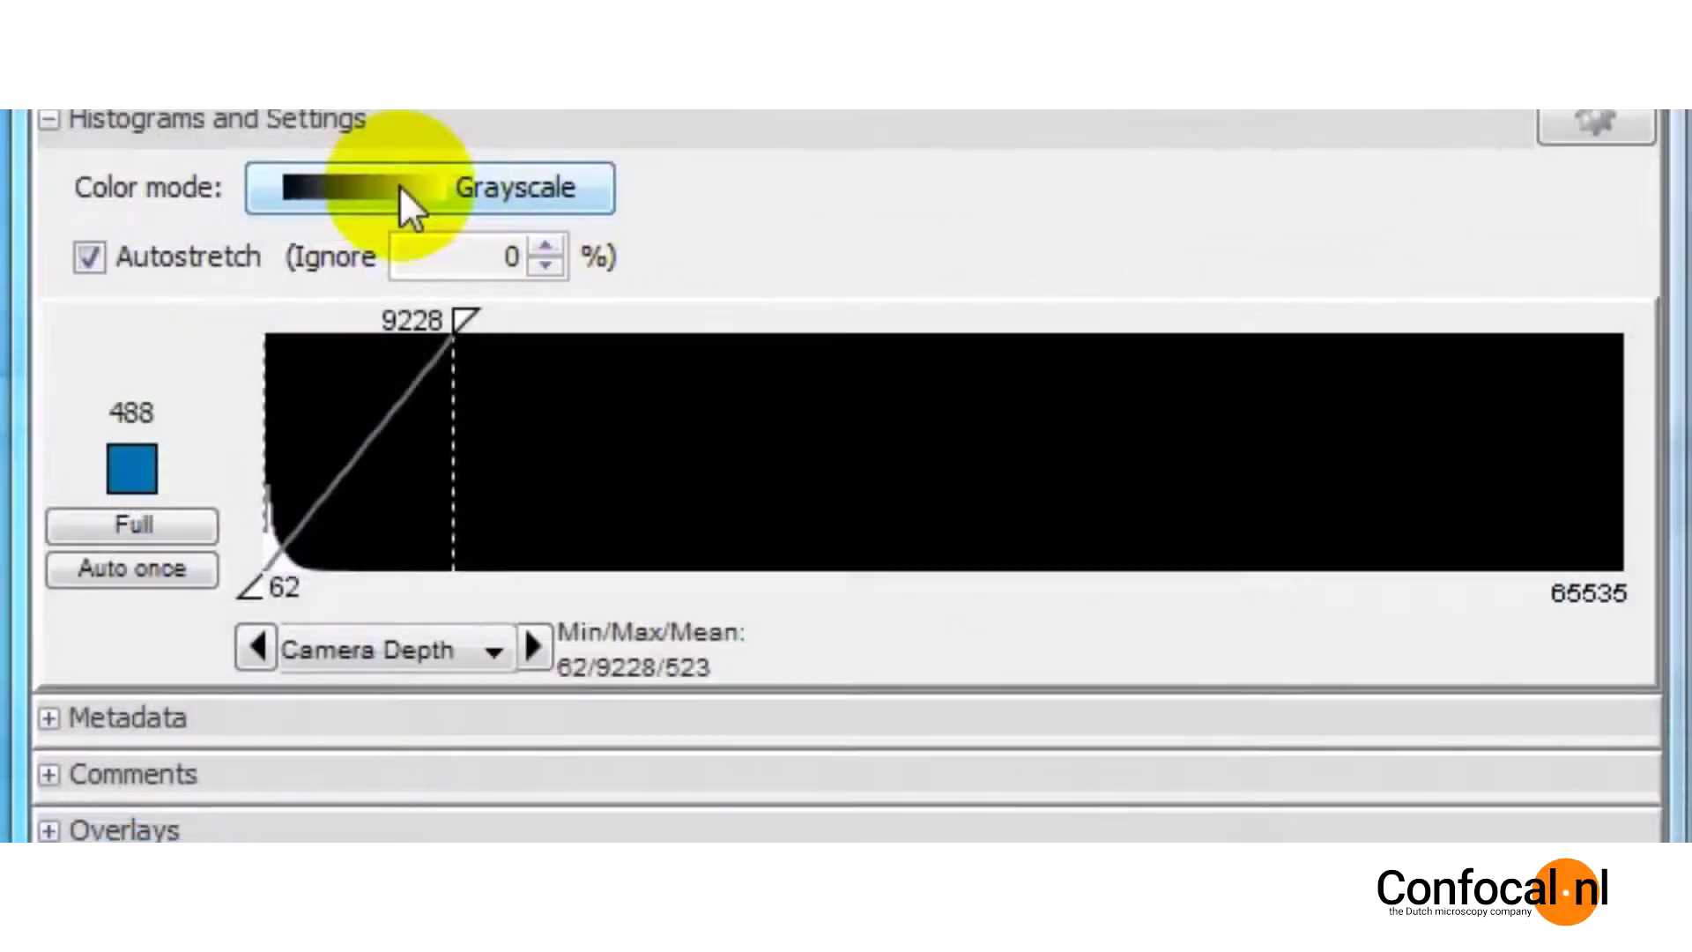
pyautogui.click(399, 185)
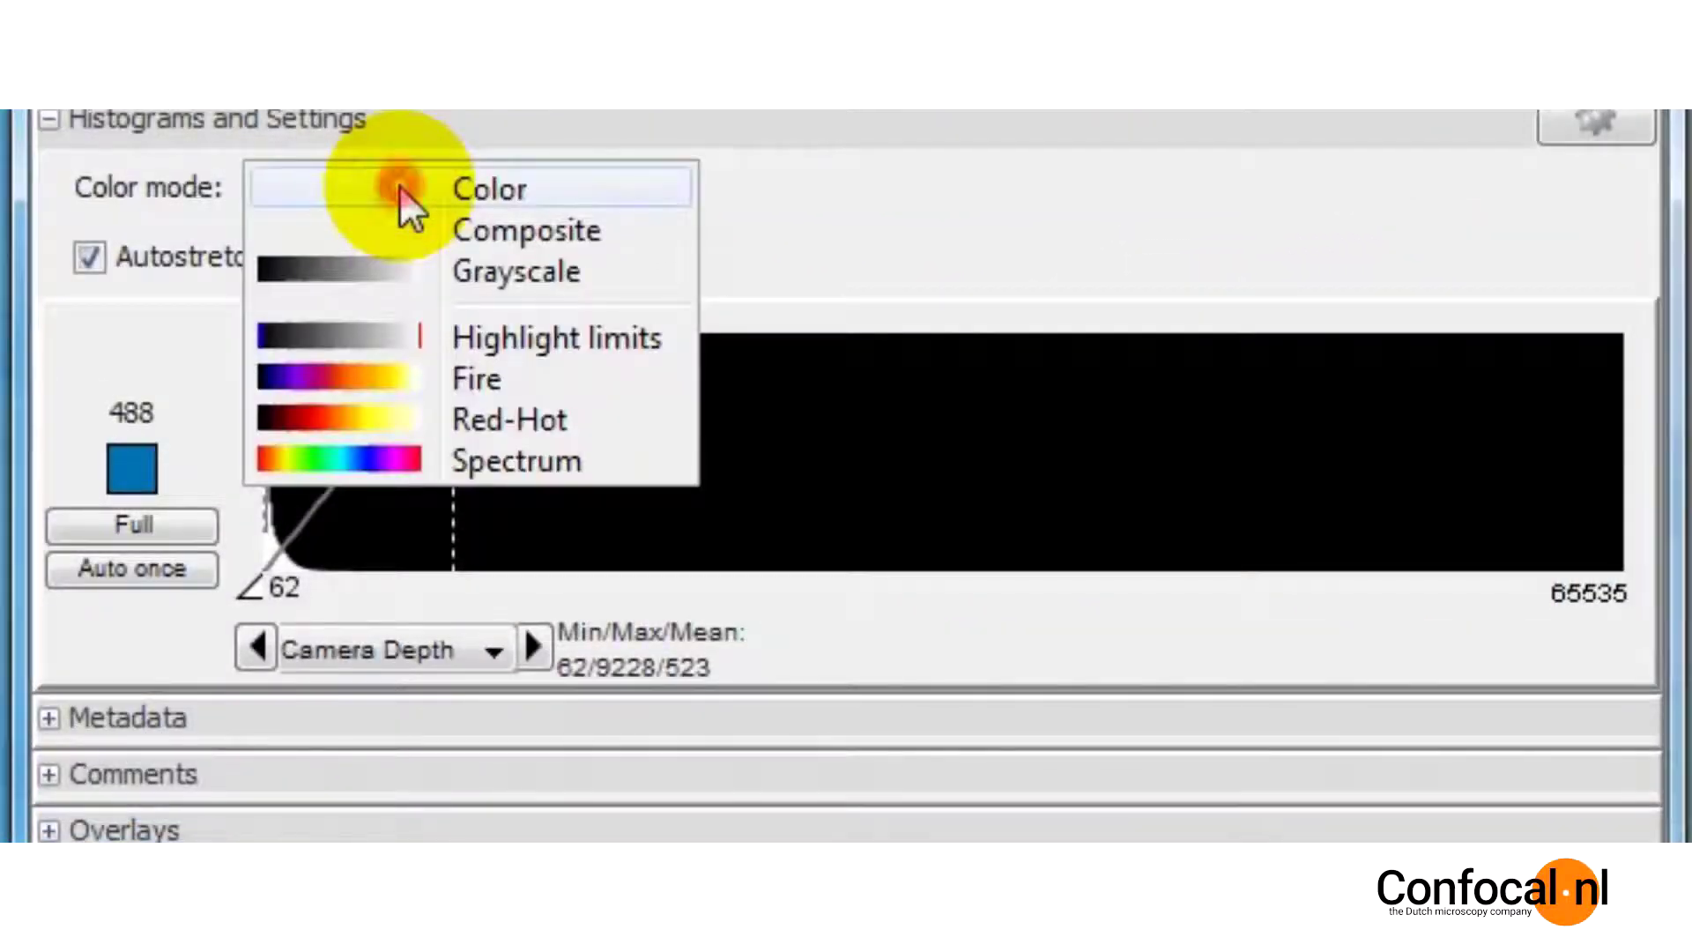
pyautogui.click(399, 185)
pyautogui.click(125, 411)
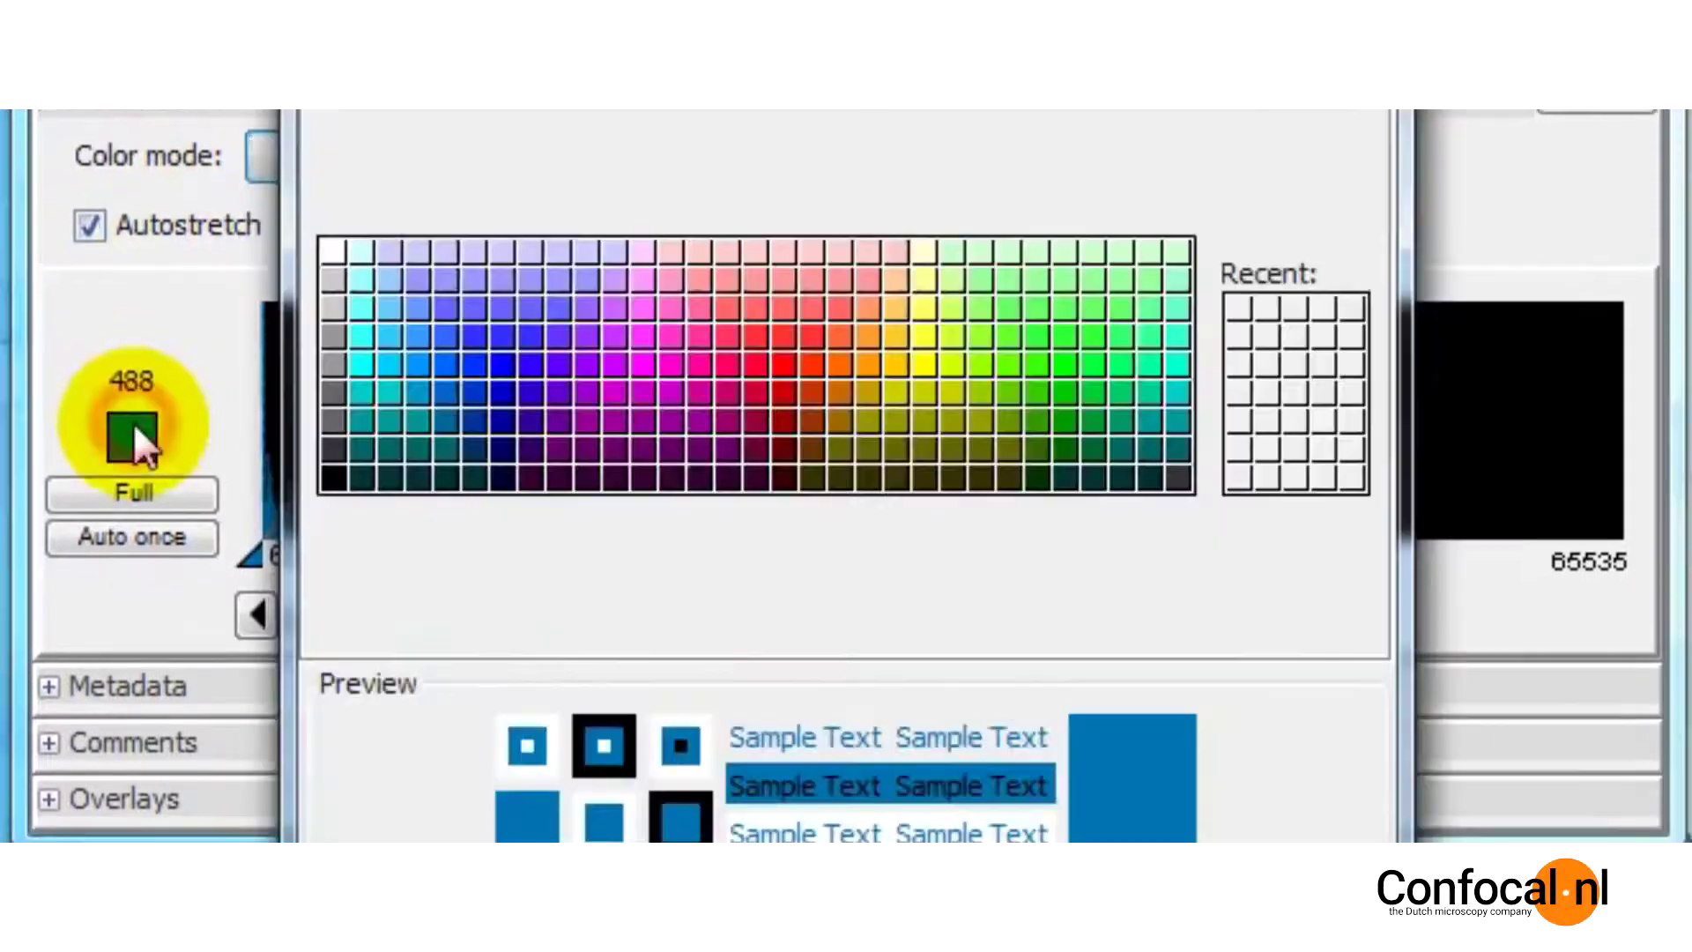
pyautogui.click(1102, 321)
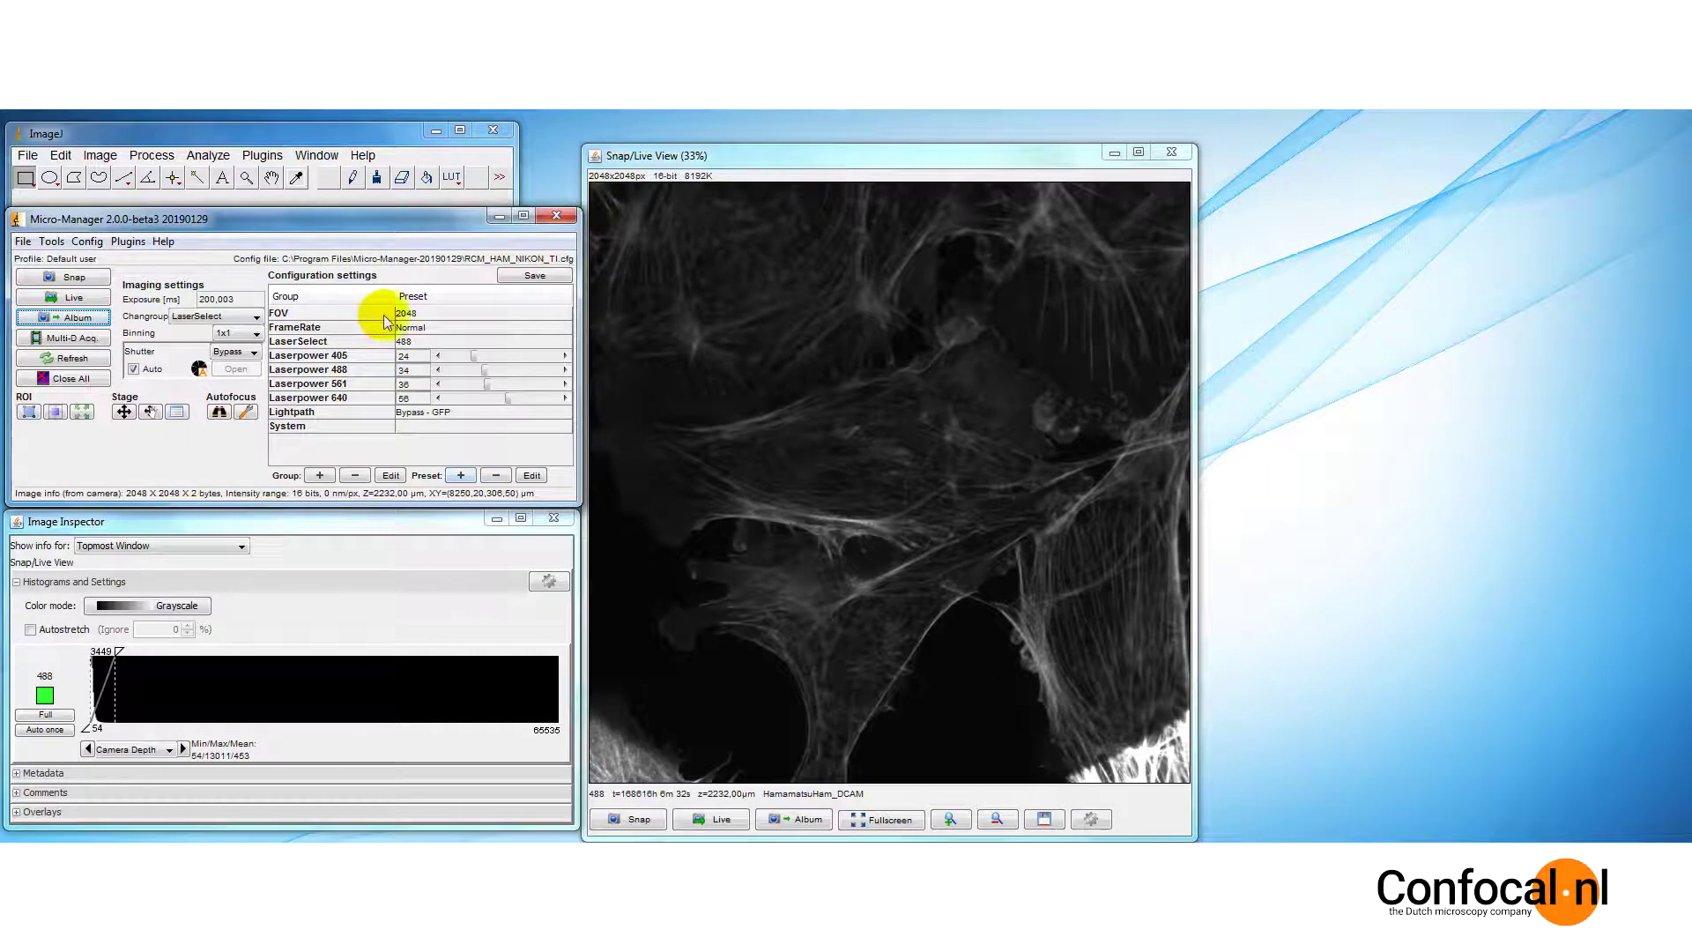
# Review the FOV and LaserSelect presets, keeping 2048 and 488.
pyautogui.click(454, 316)
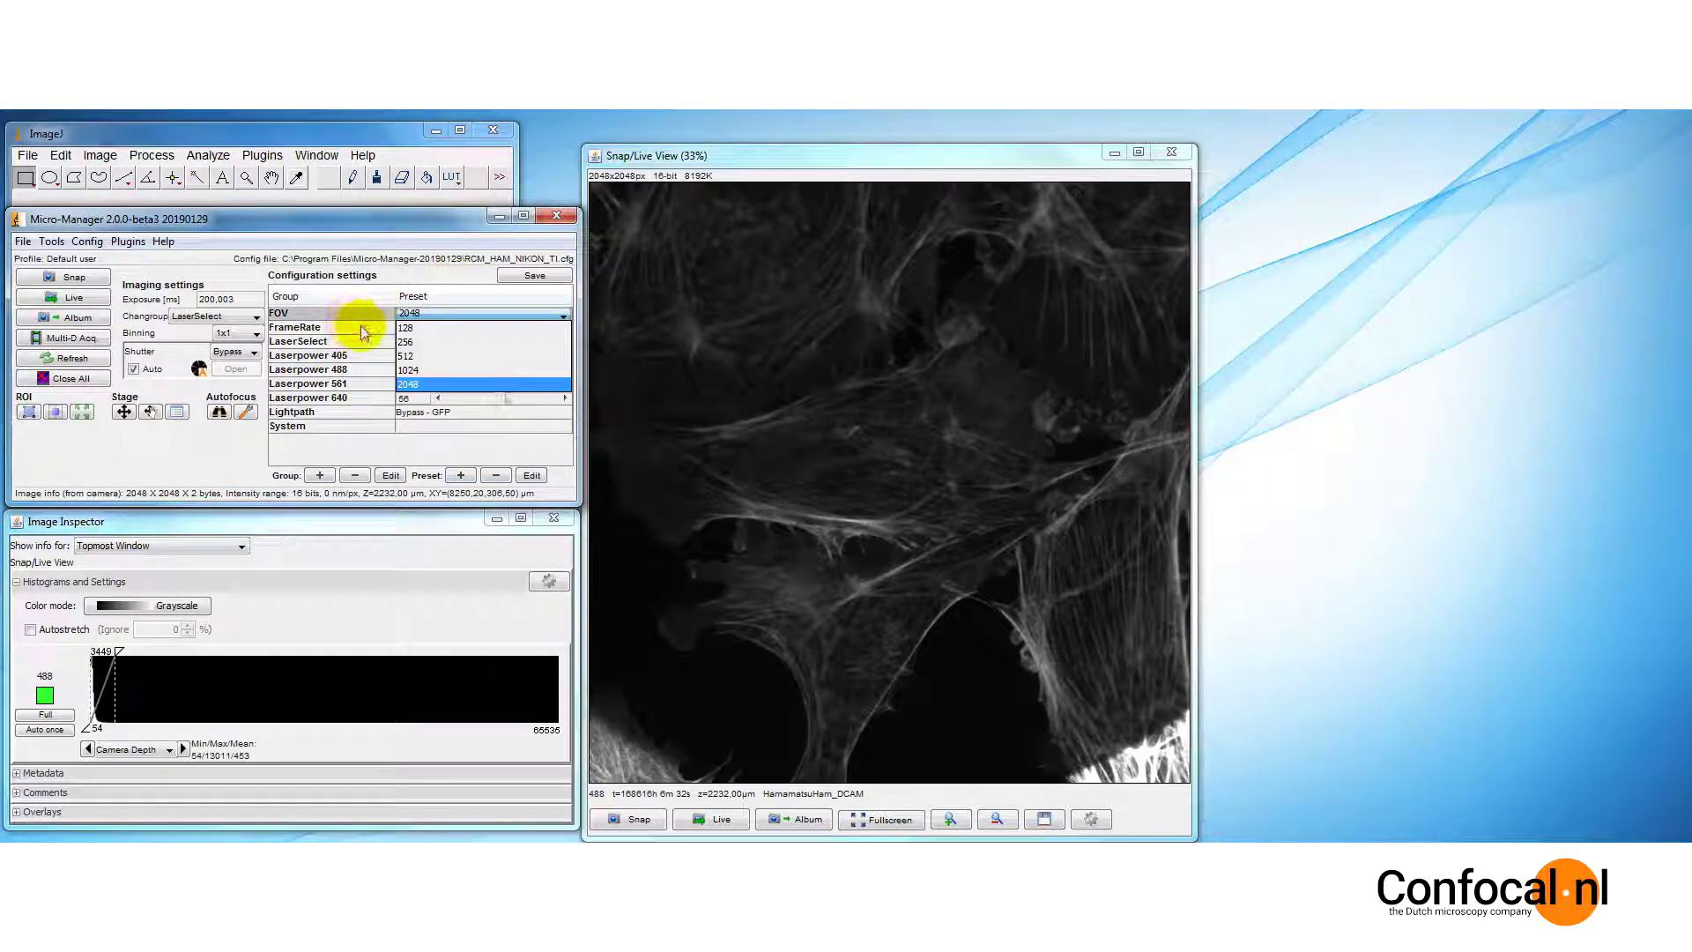
pyautogui.press('Escape')
pyautogui.click(433, 343)
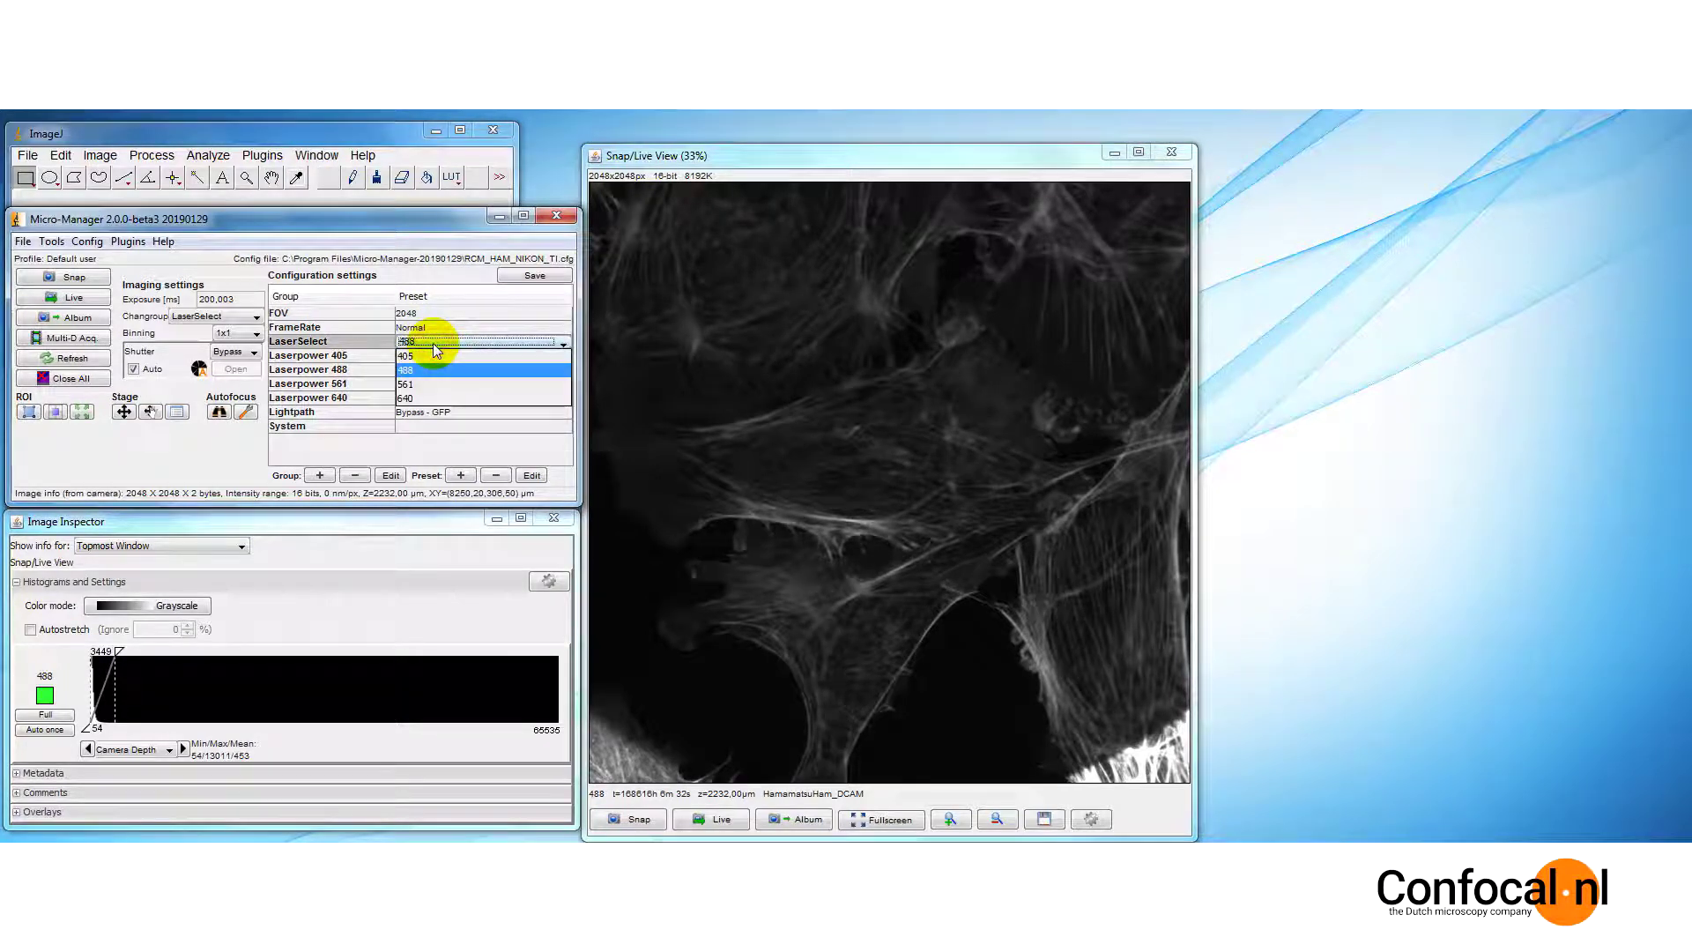
pyautogui.press('Escape')
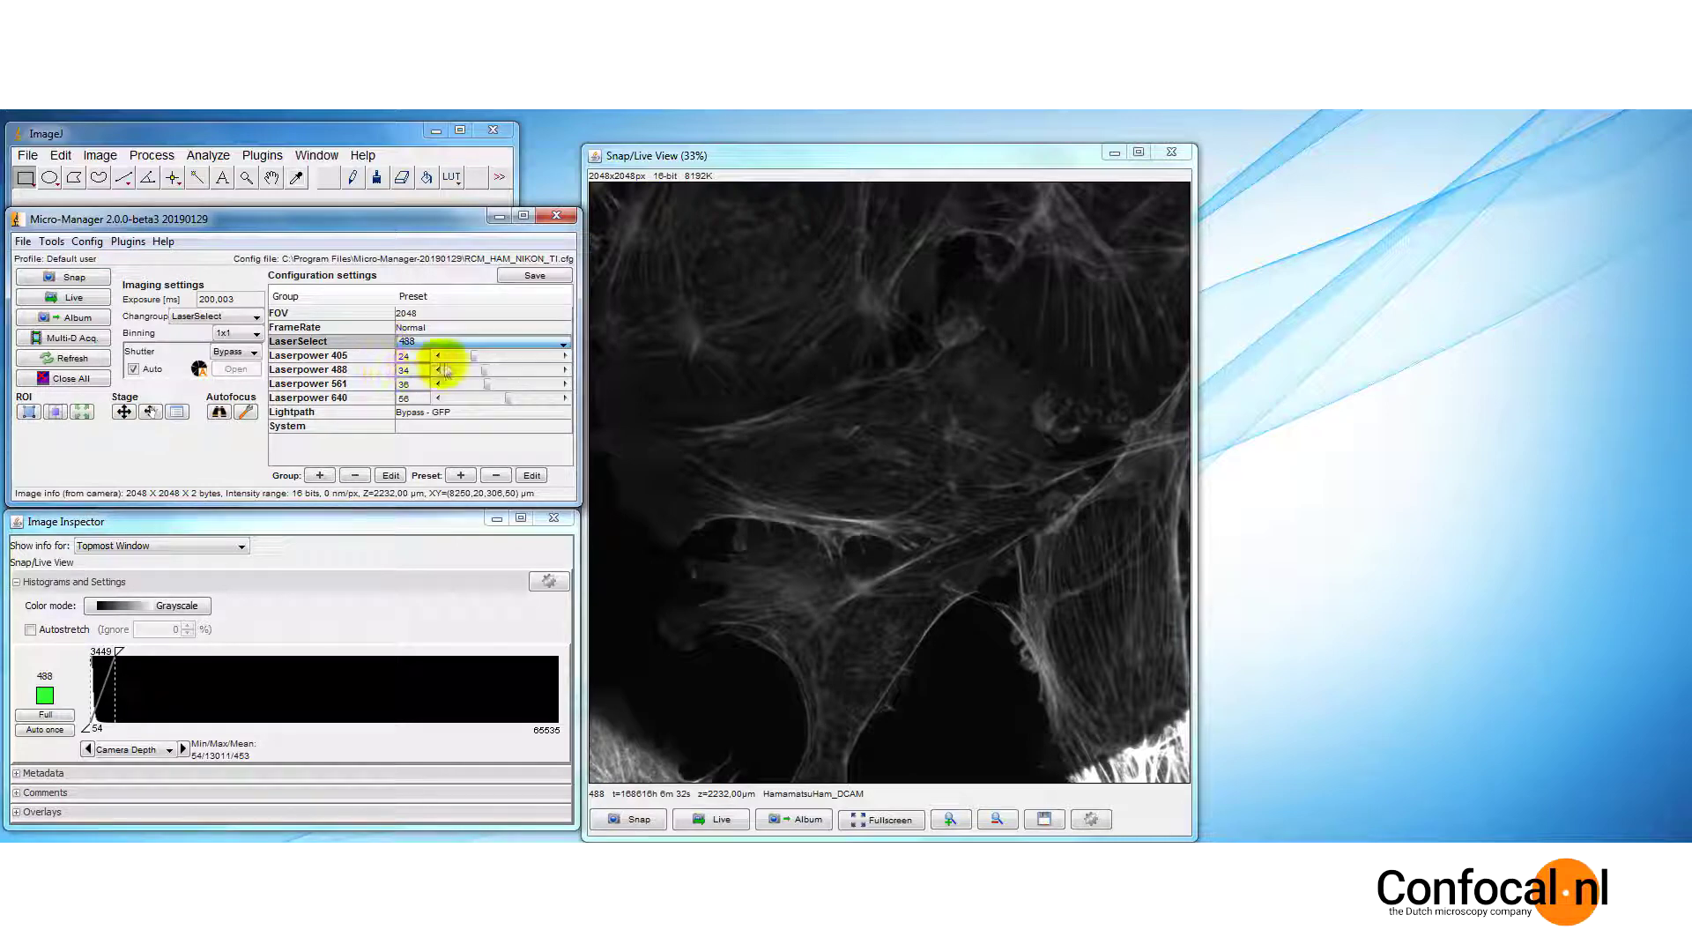
# Set Laserpower 405 to 23 and Laserpower 561 to 45, keeping the Bypass - GFP light path.
pyautogui.click(473, 357)
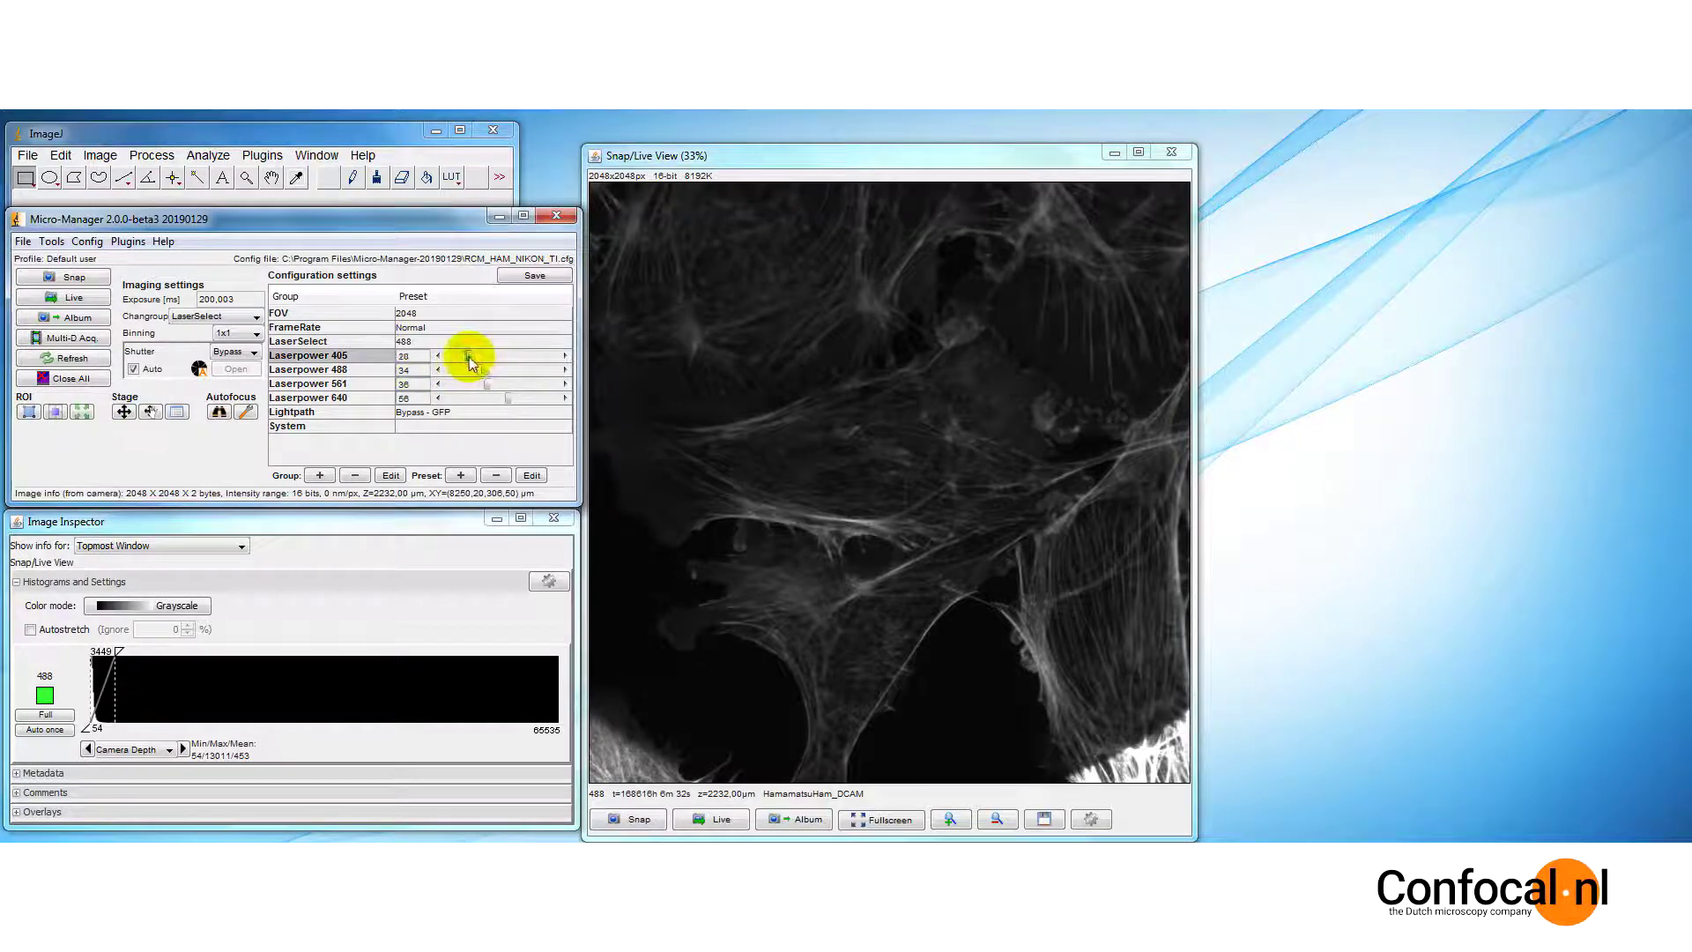
pyautogui.click(484, 370)
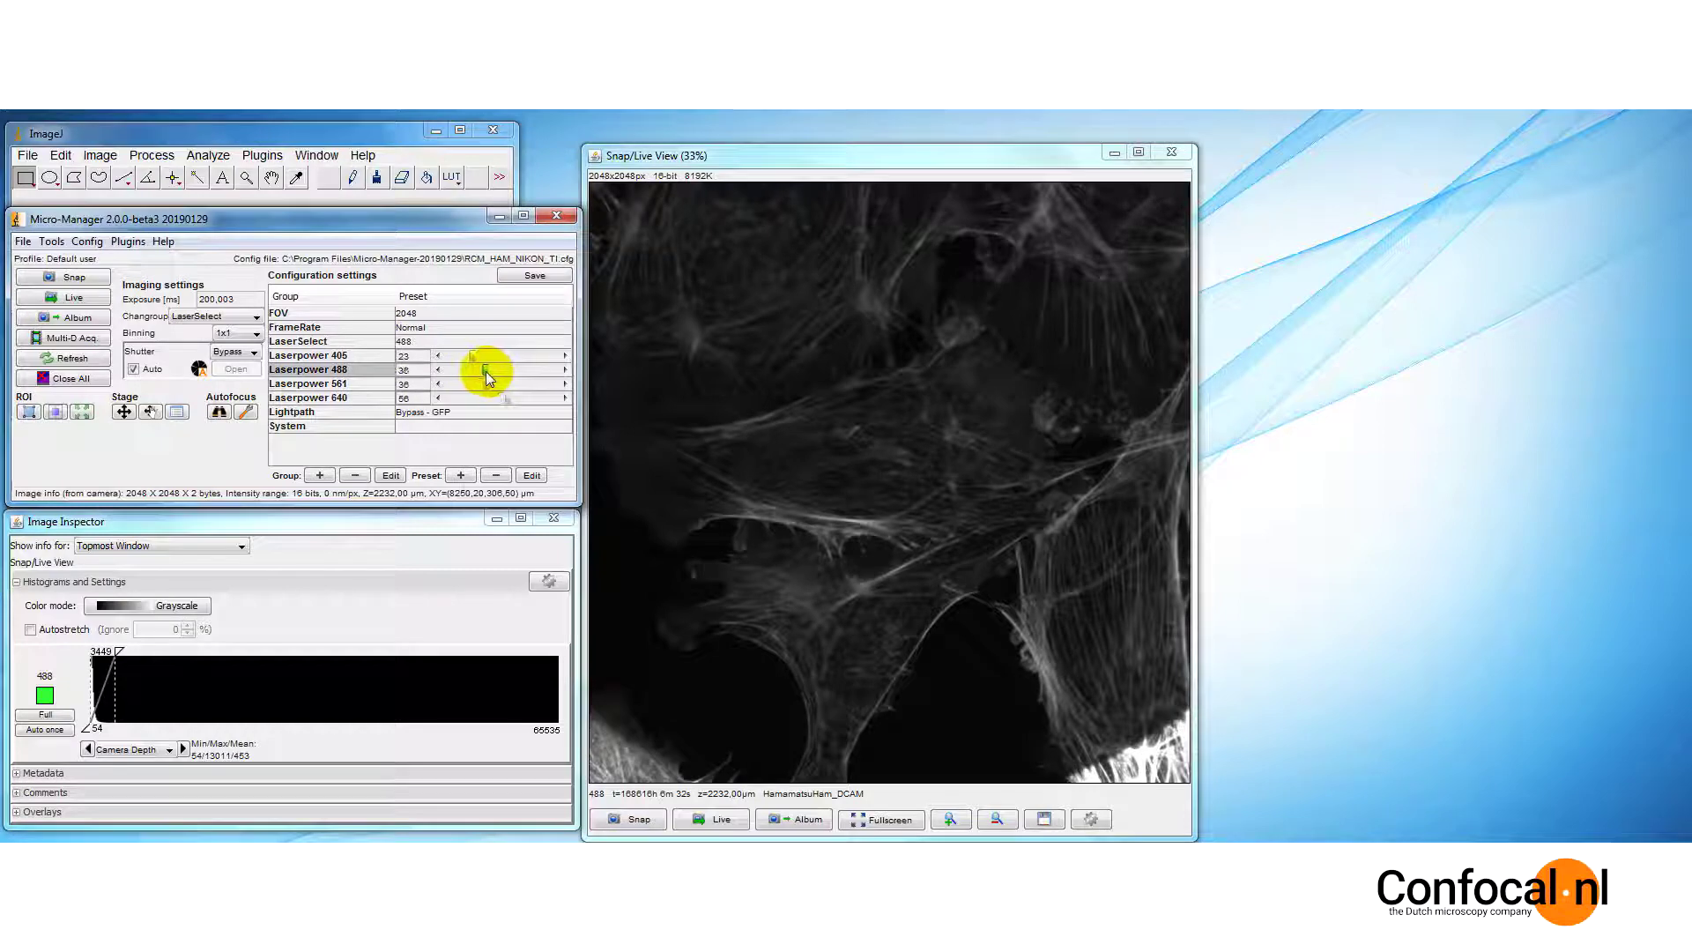
pyautogui.click(494, 385)
pyautogui.moveTo(497, 389); pyautogui.dragTo(497, 384)
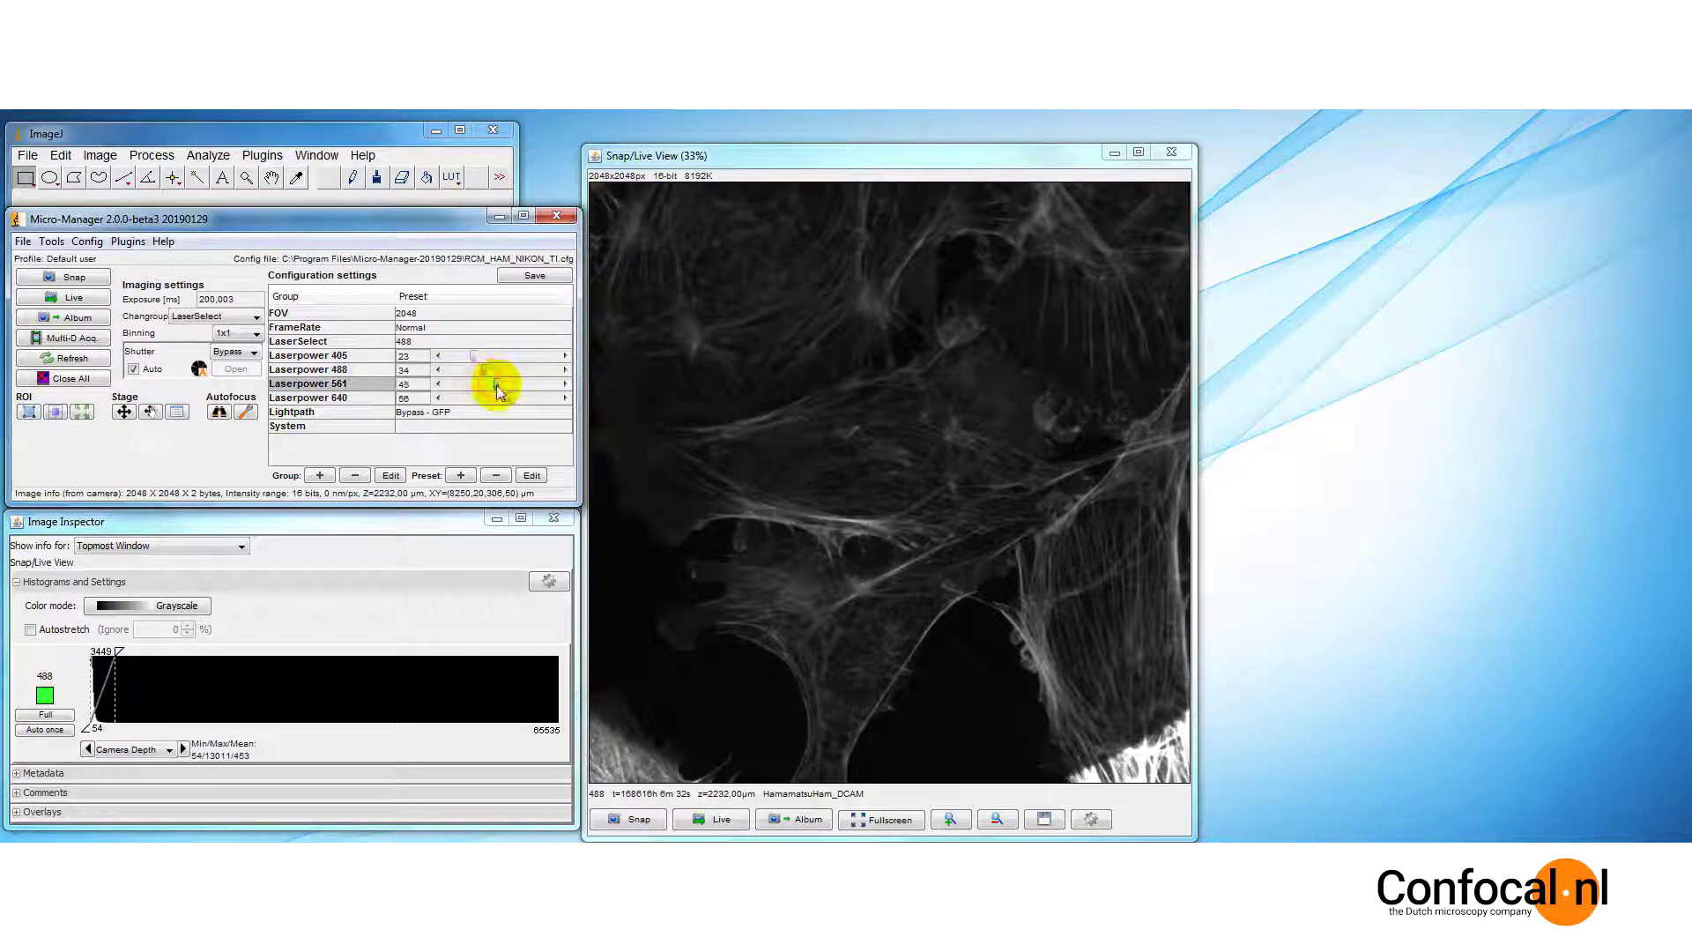
pyautogui.click(470, 415)
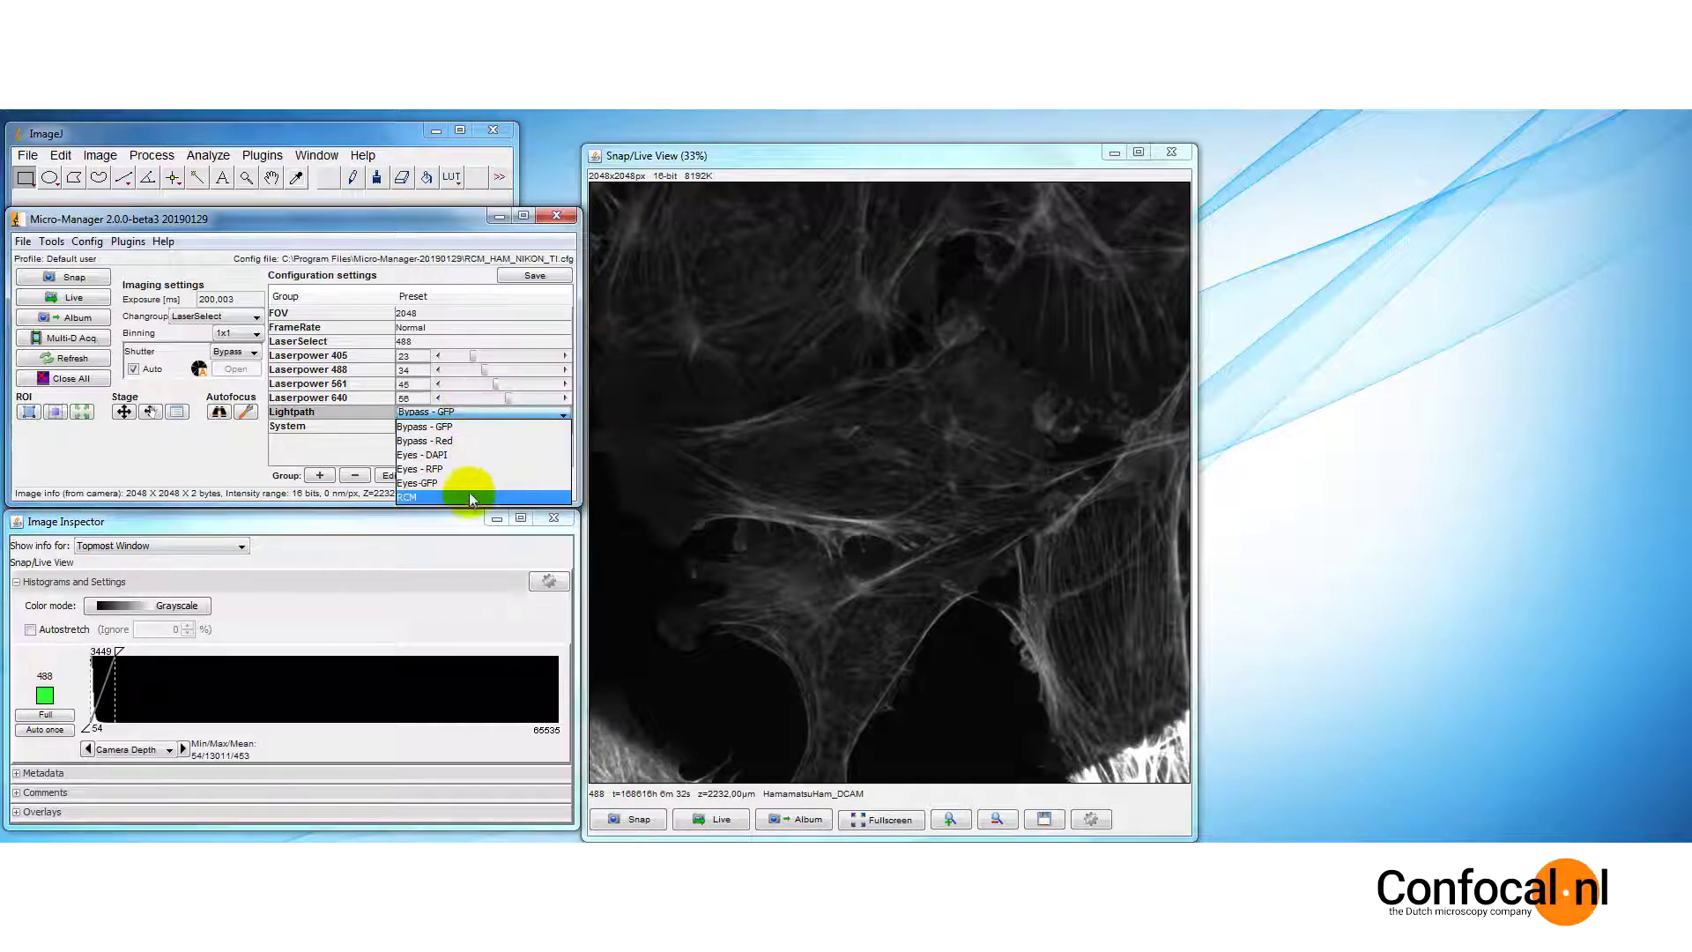
pyautogui.click(469, 429)
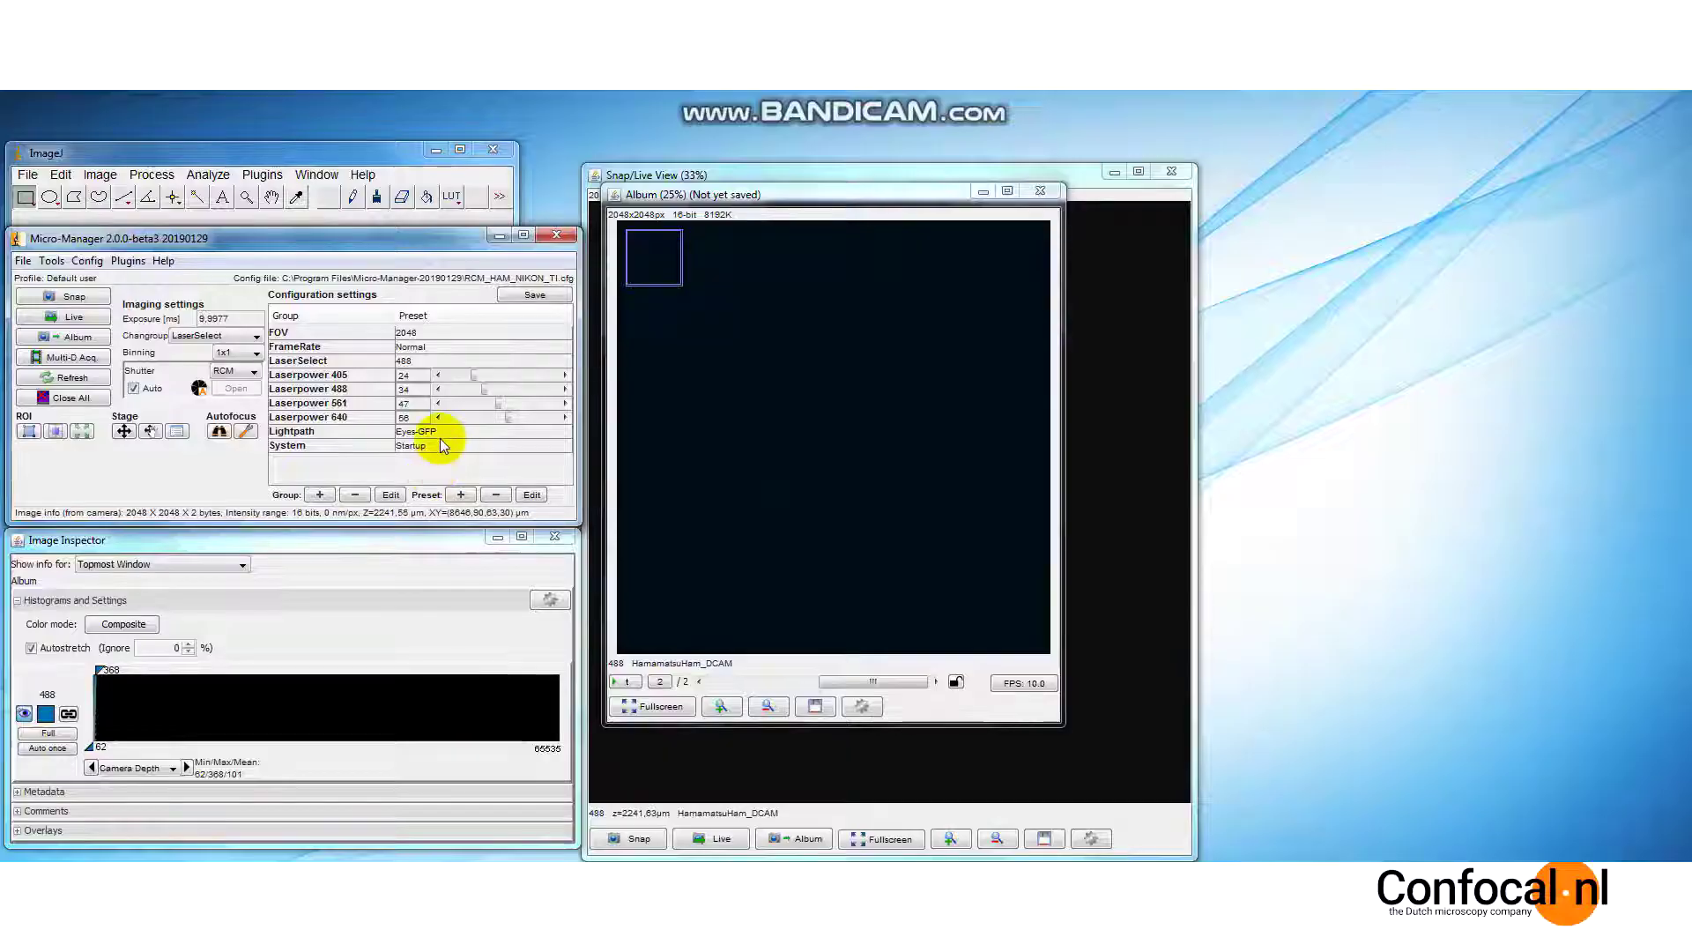
# Bring up the Lightpath preset choices.
pyautogui.click(442, 437)
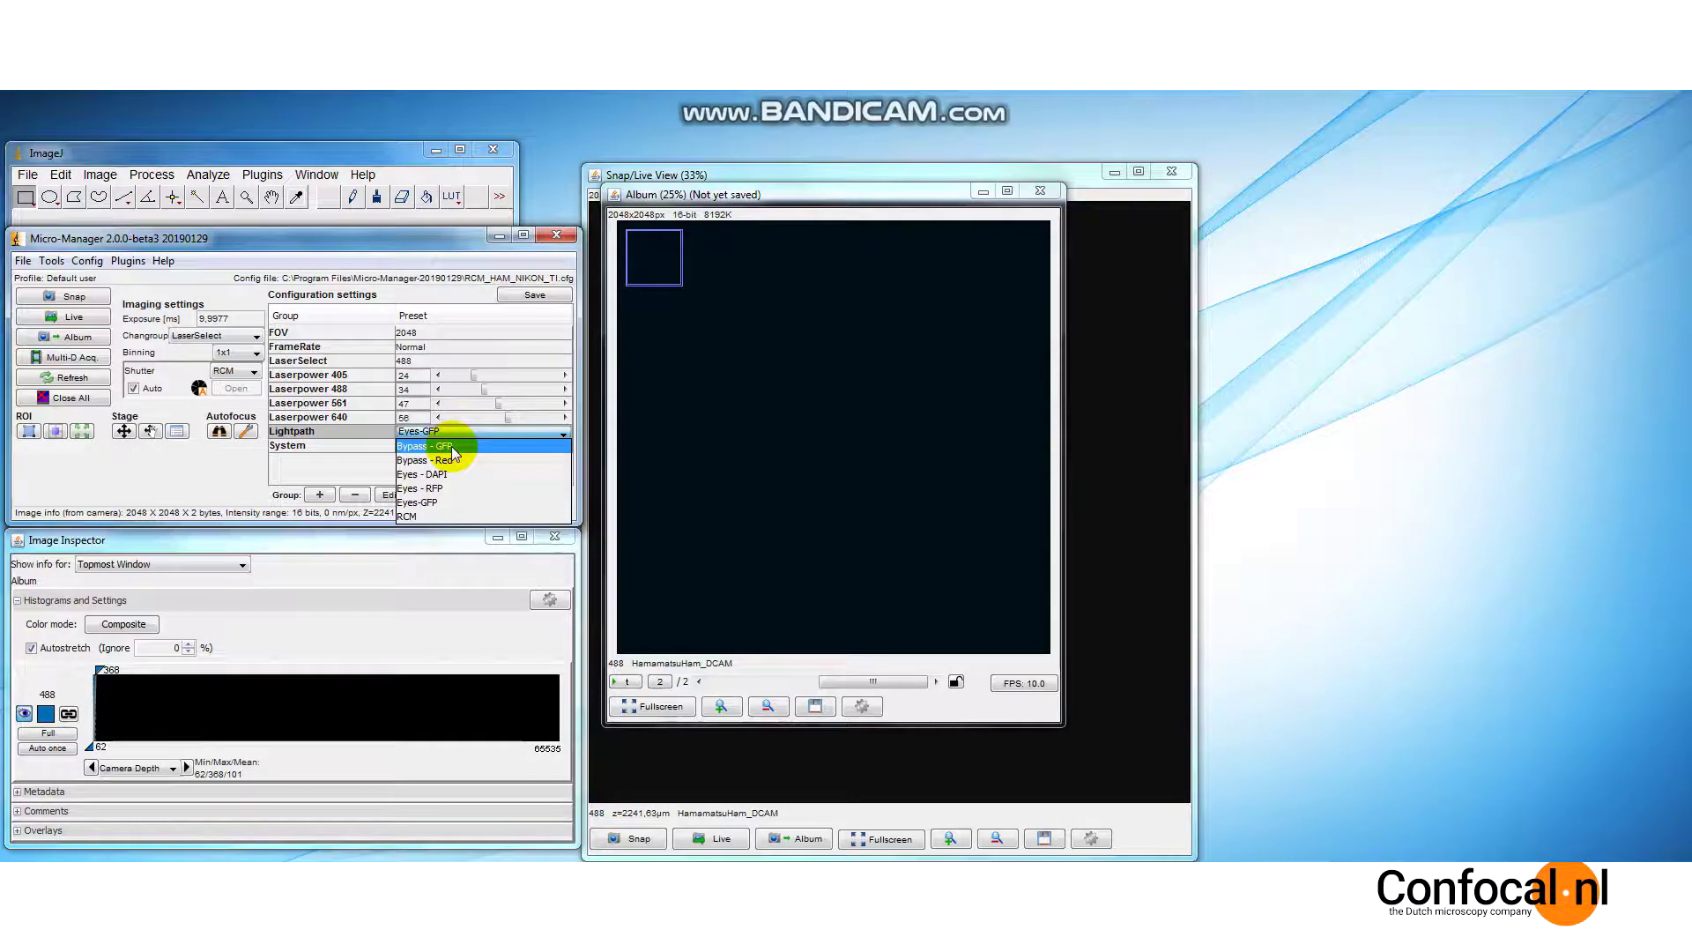
# Select the Bypass - GFP light path, set 100 ms exposure, go live and turn on Autostretch.
pyautogui.click(452, 448)
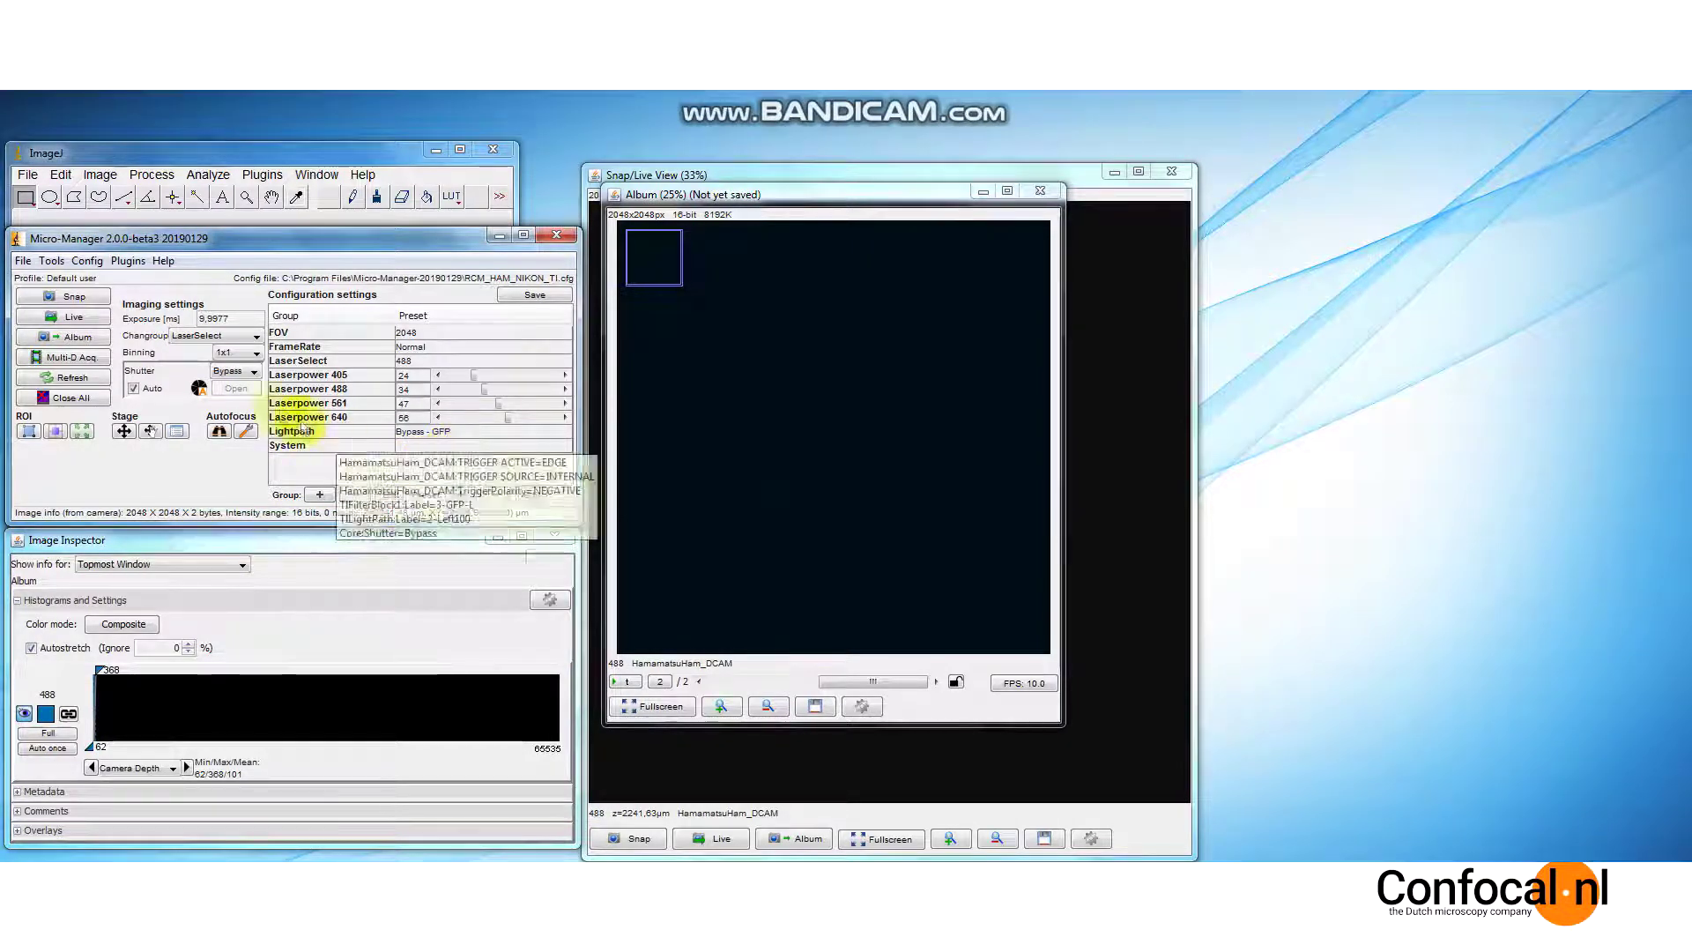
pyautogui.click(230, 320)
pyautogui.write('100,0161')
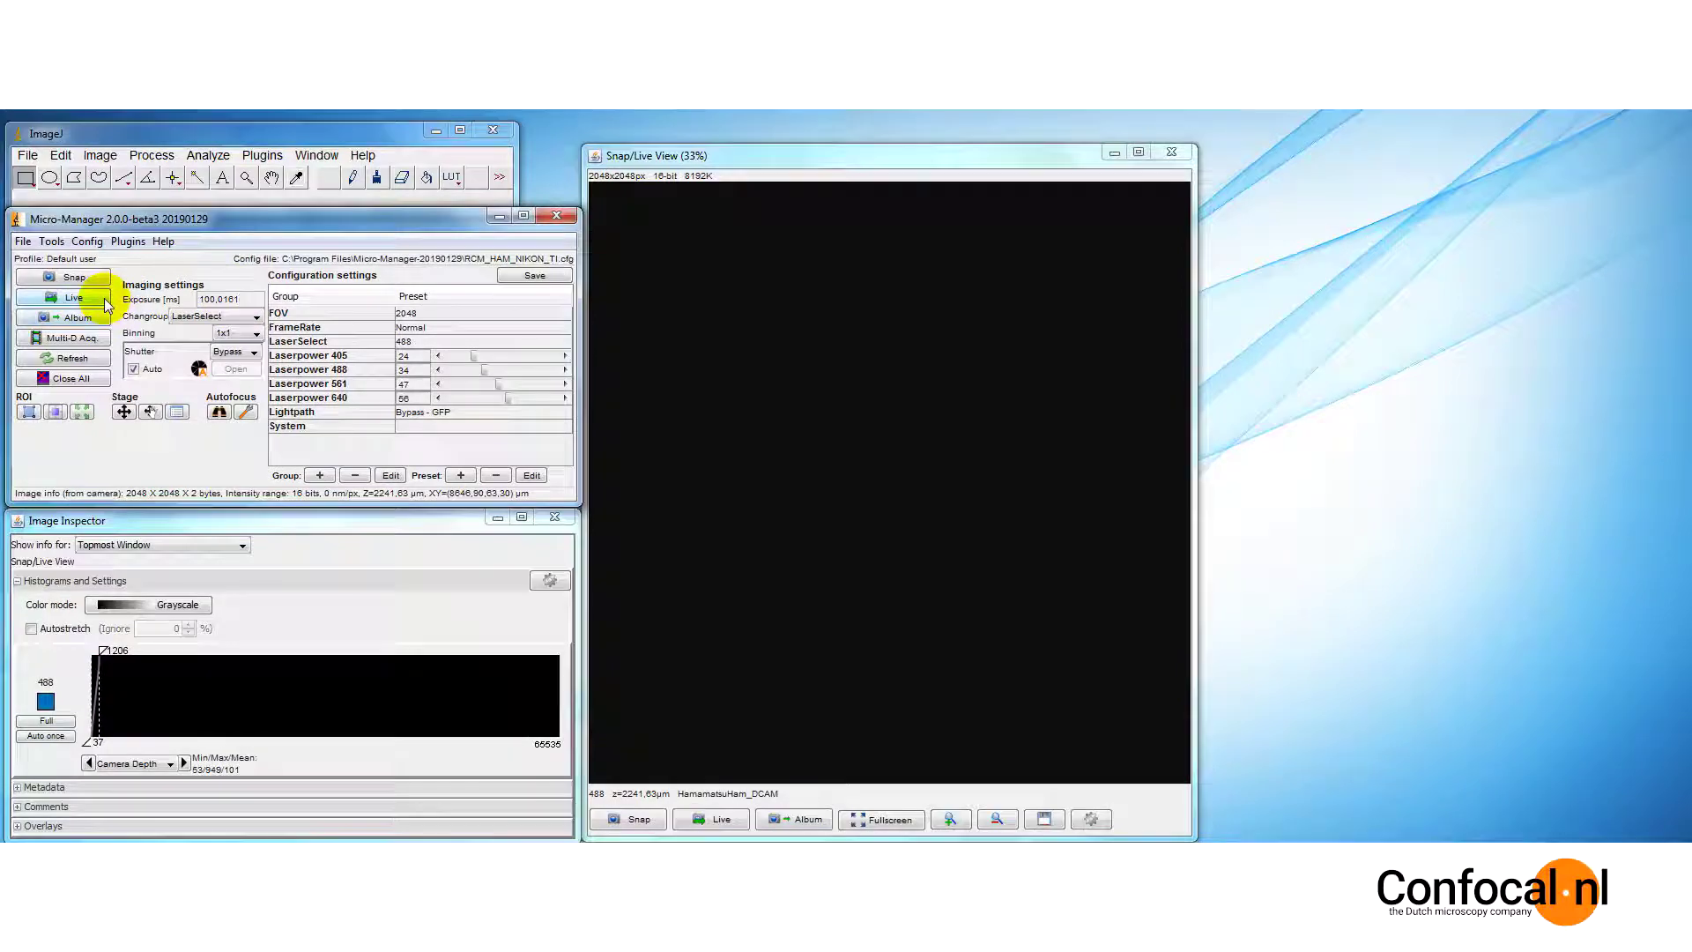
pyautogui.click(99, 319)
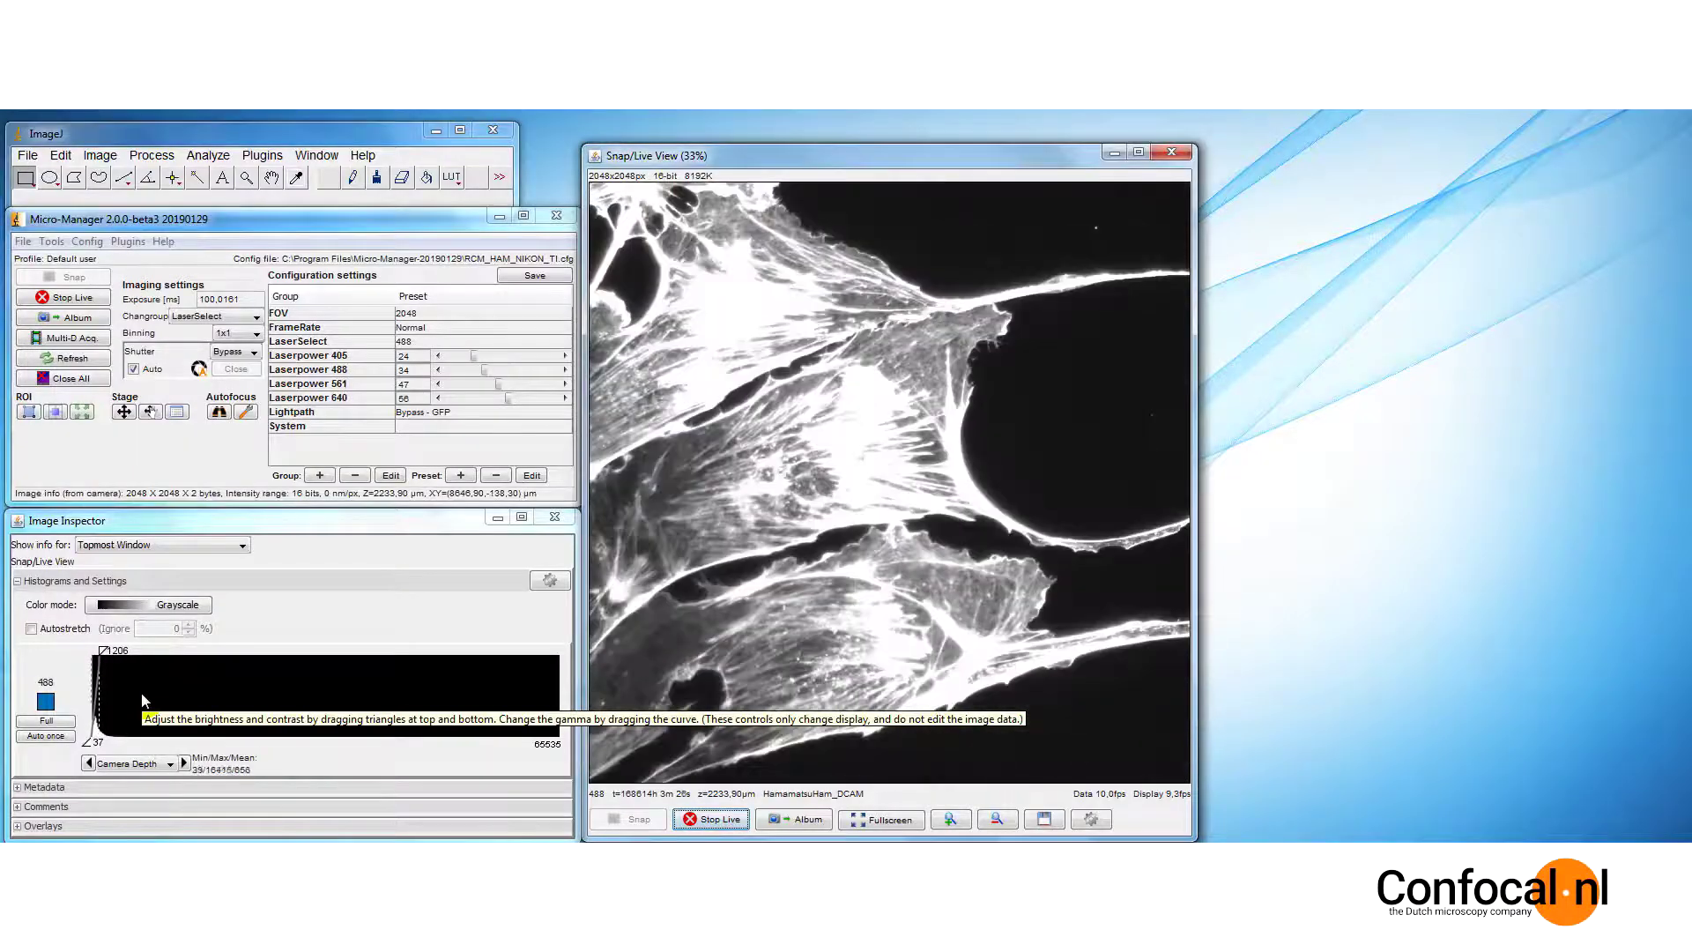
pyautogui.click(58, 632)
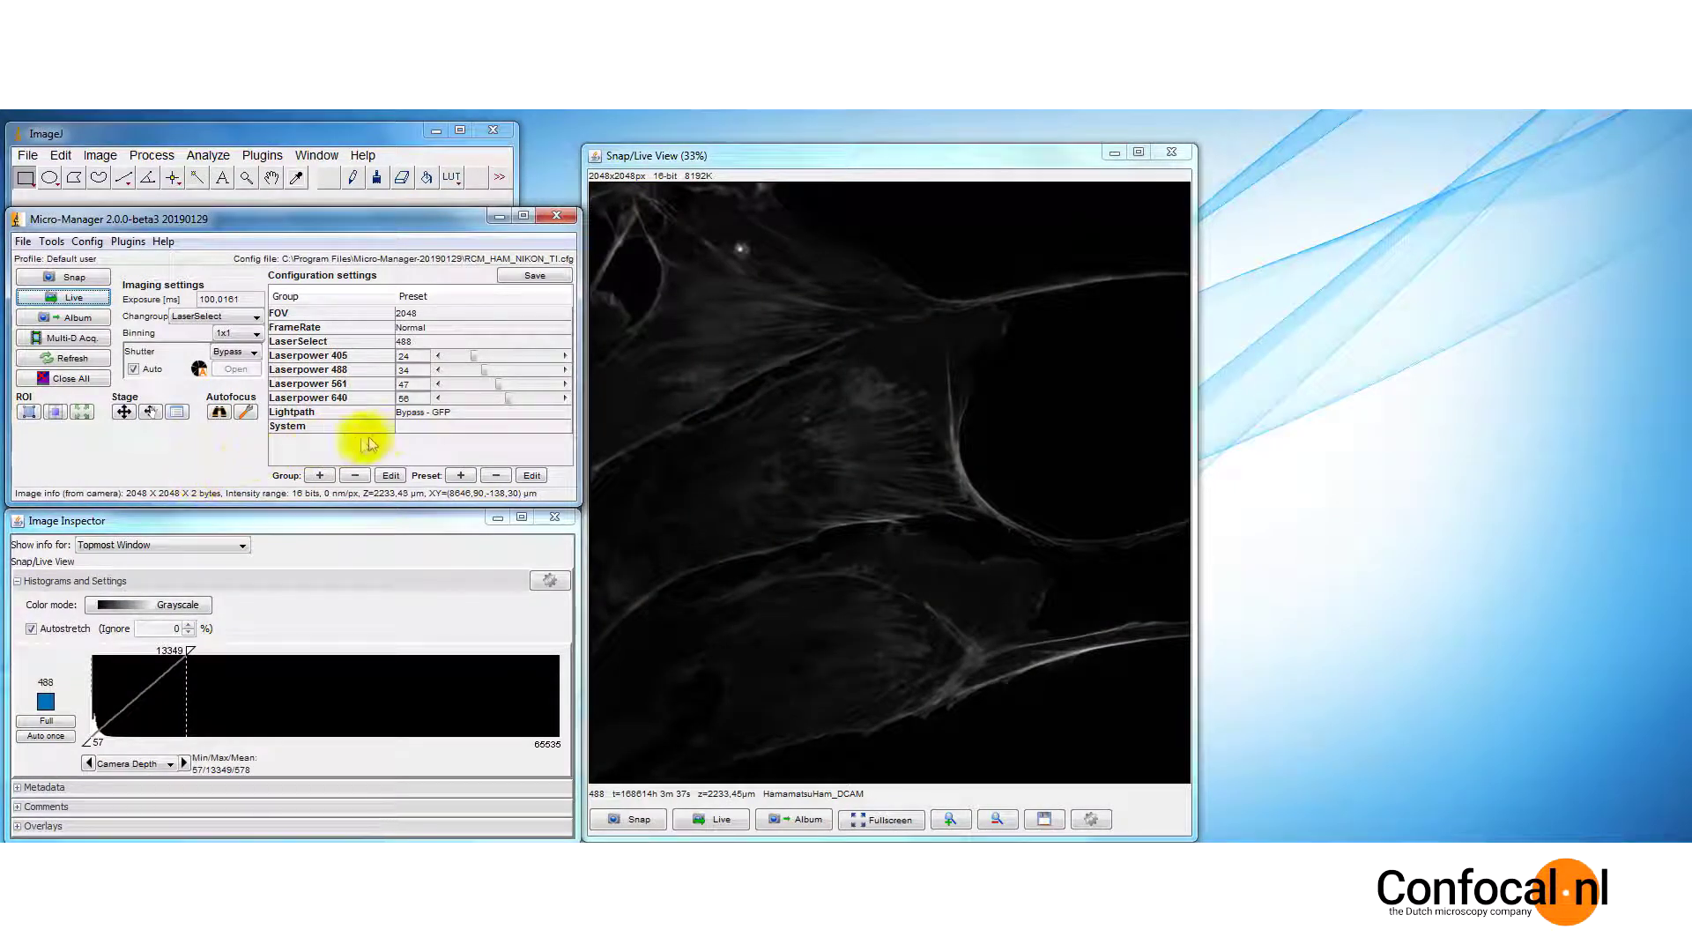
pyautogui.click(453, 415)
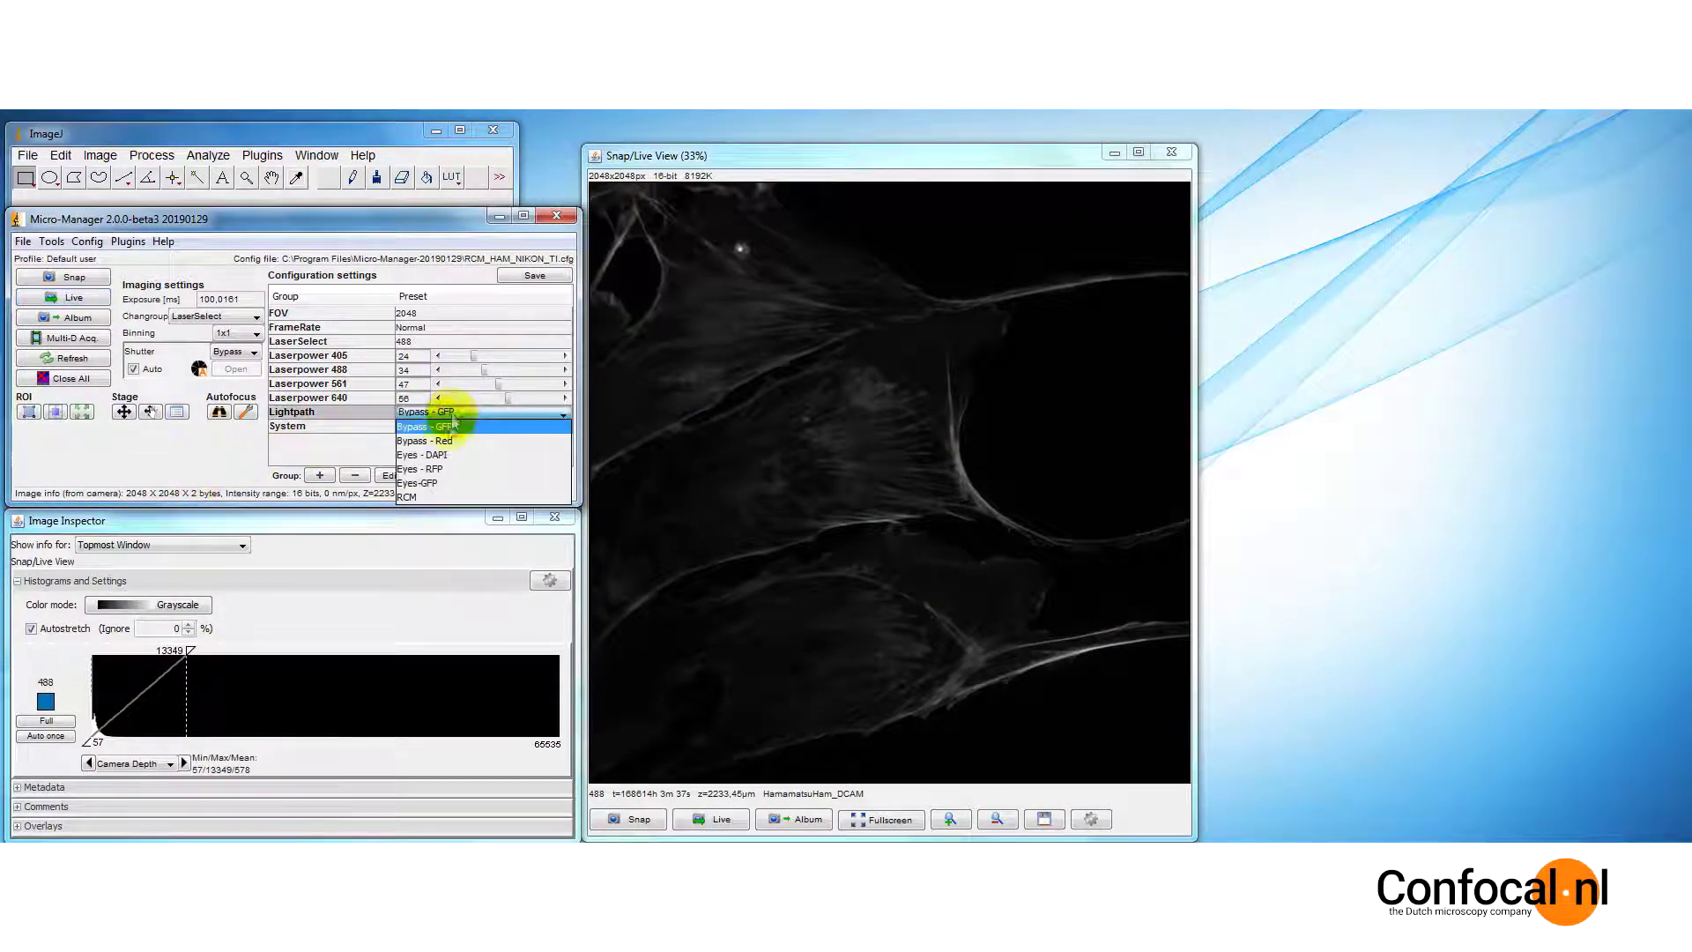
# Image the actin live via the RCM light path in green Color mode with a brightened histogram.
pyautogui.click(434, 496)
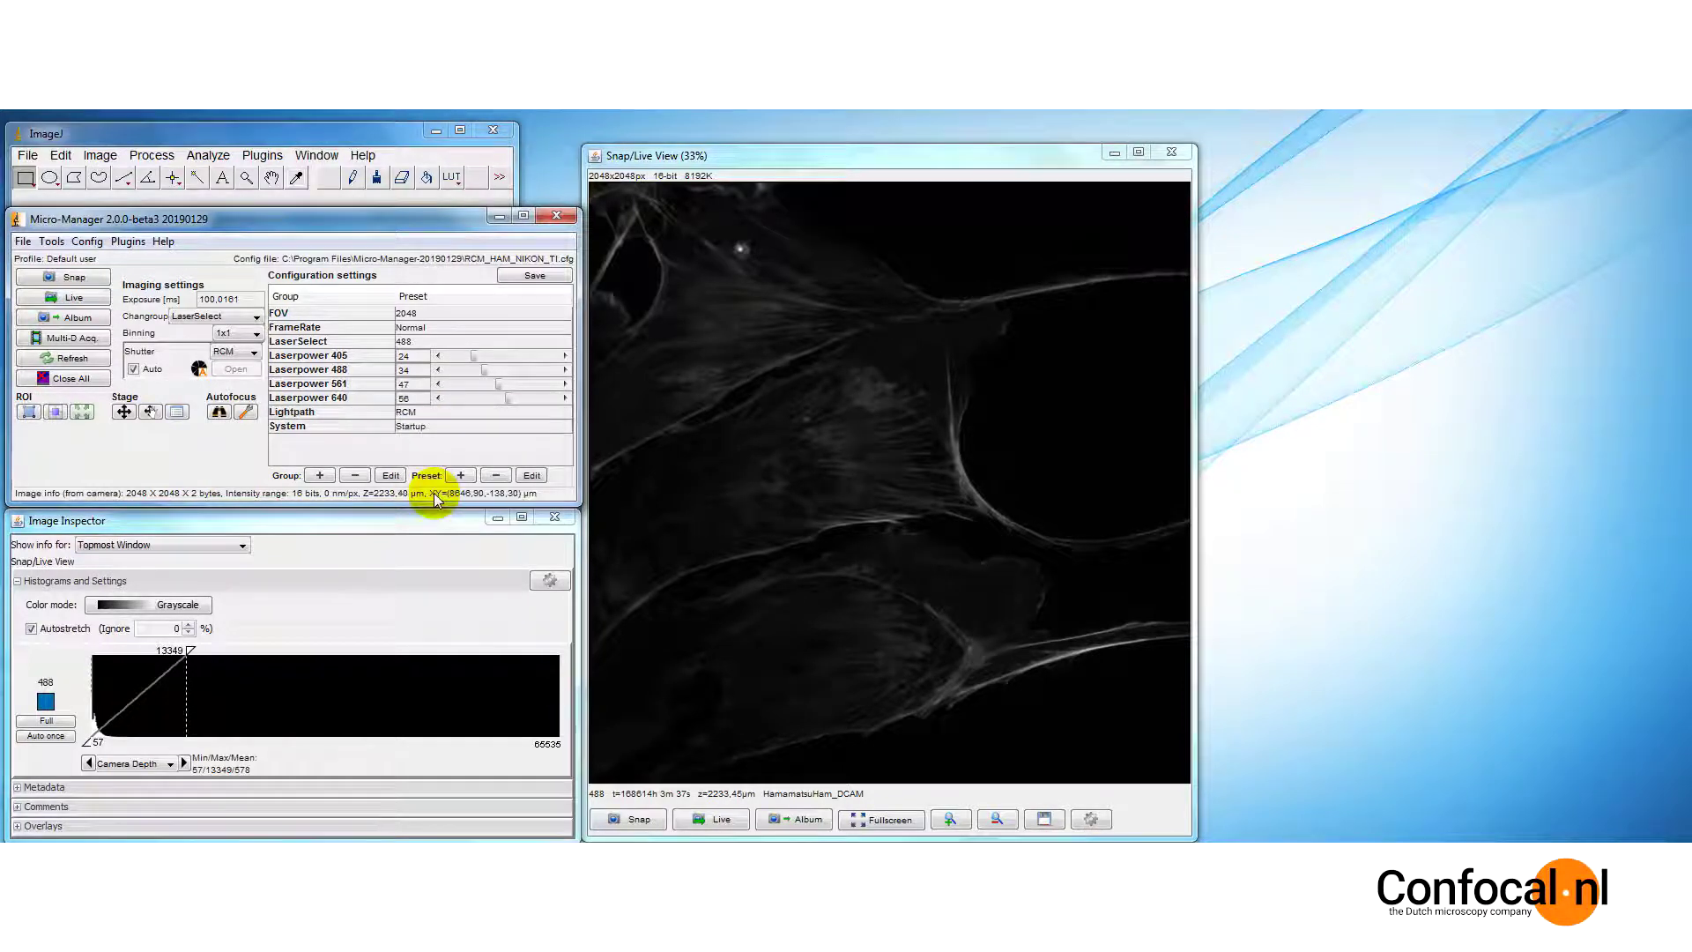
pyautogui.click(103, 279)
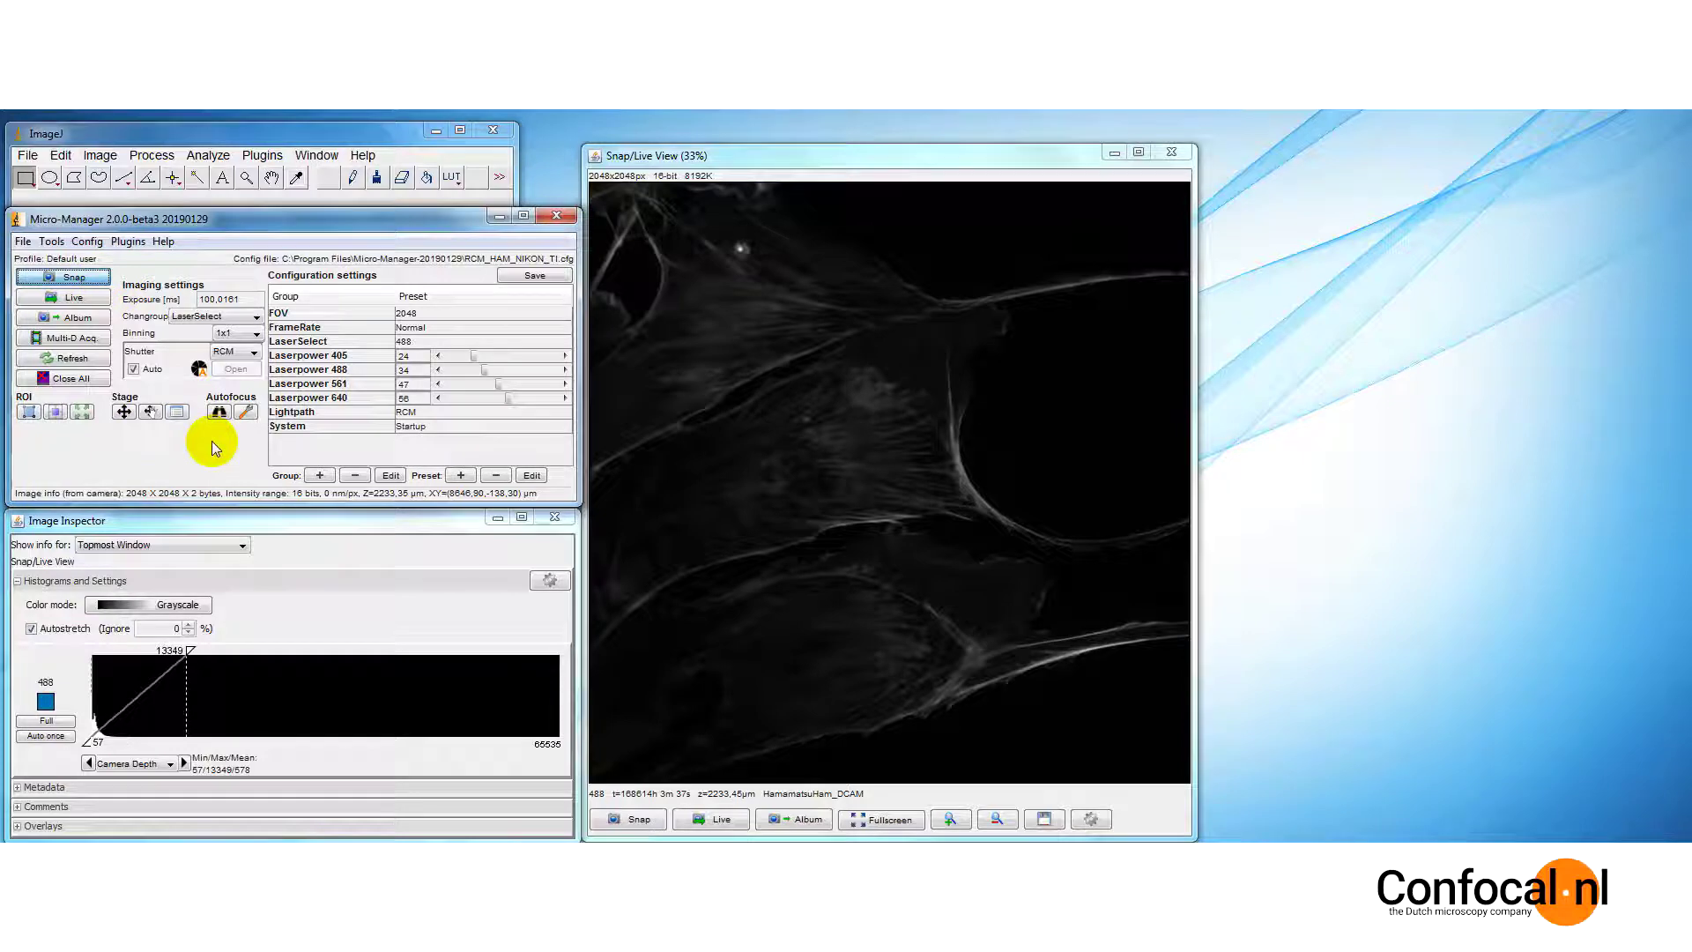
pyautogui.hotkey('ctrl', 'l')
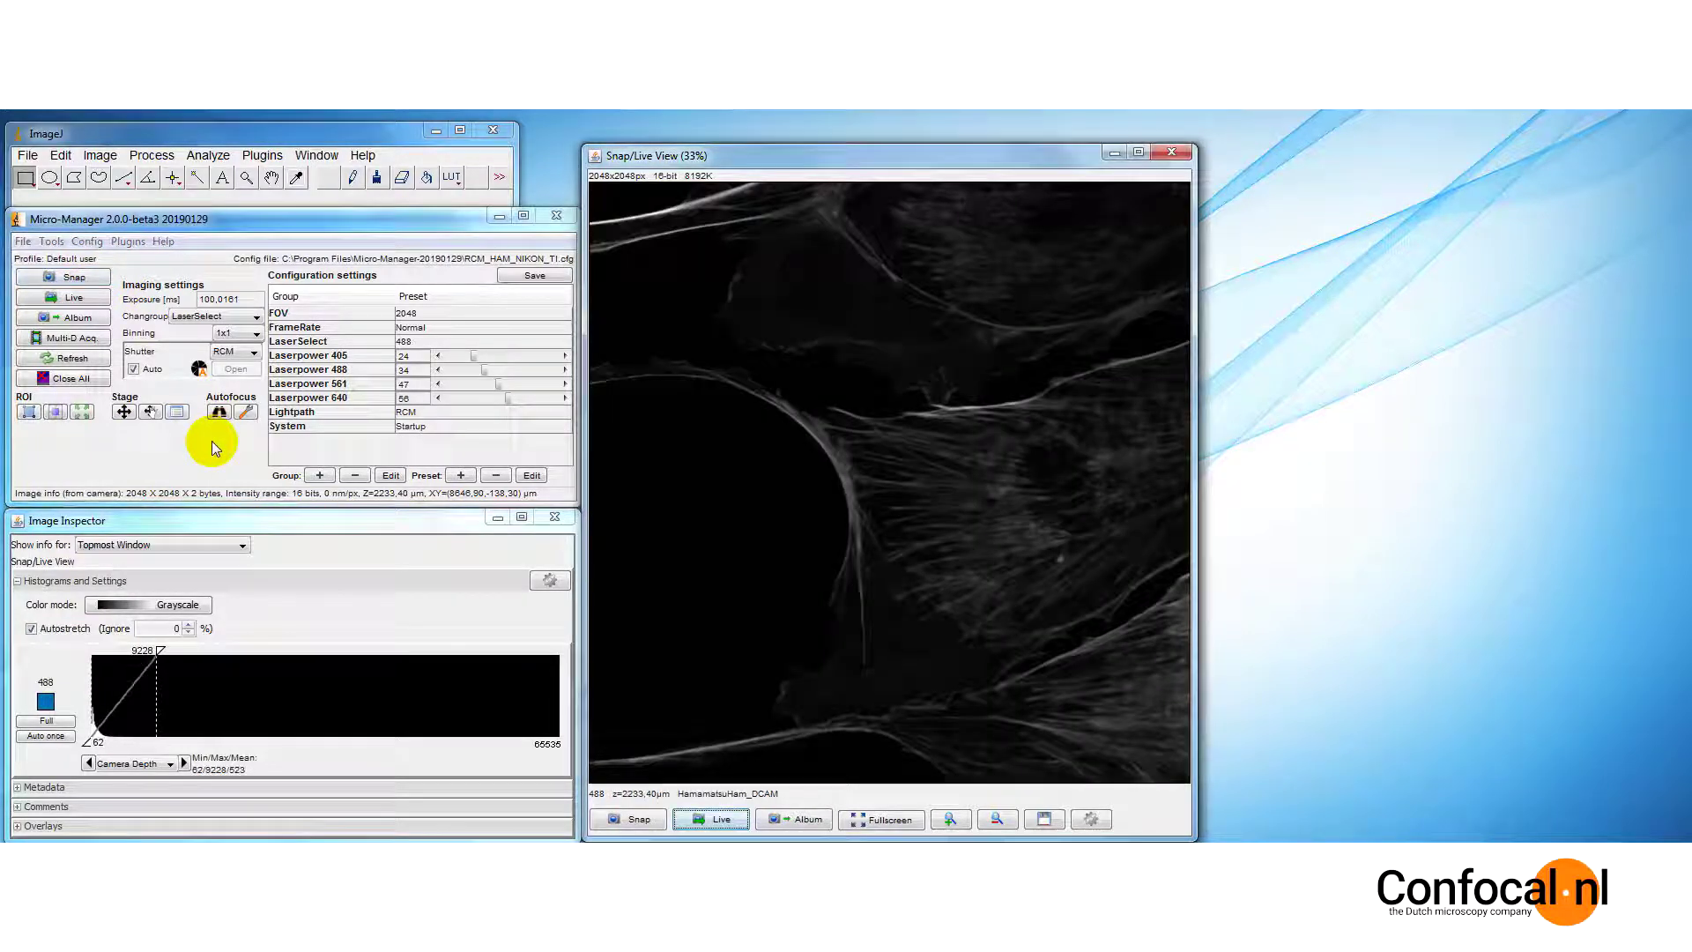
pyautogui.click(124, 604)
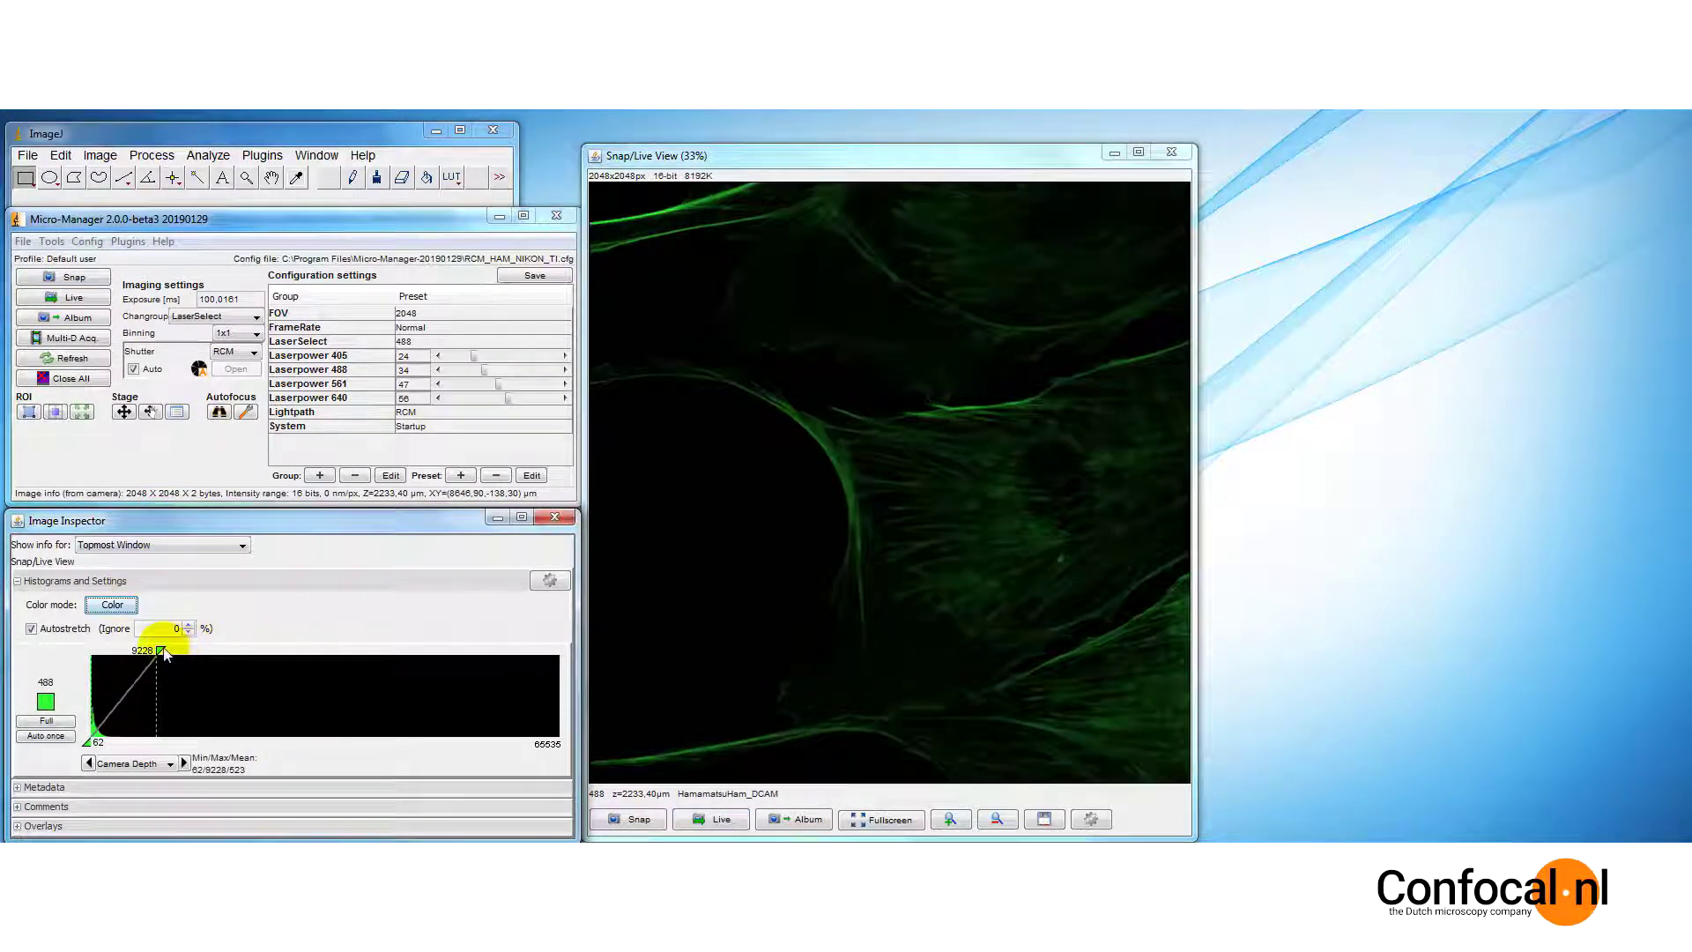
pyautogui.moveTo(161, 650); pyautogui.dragTo(119, 653)
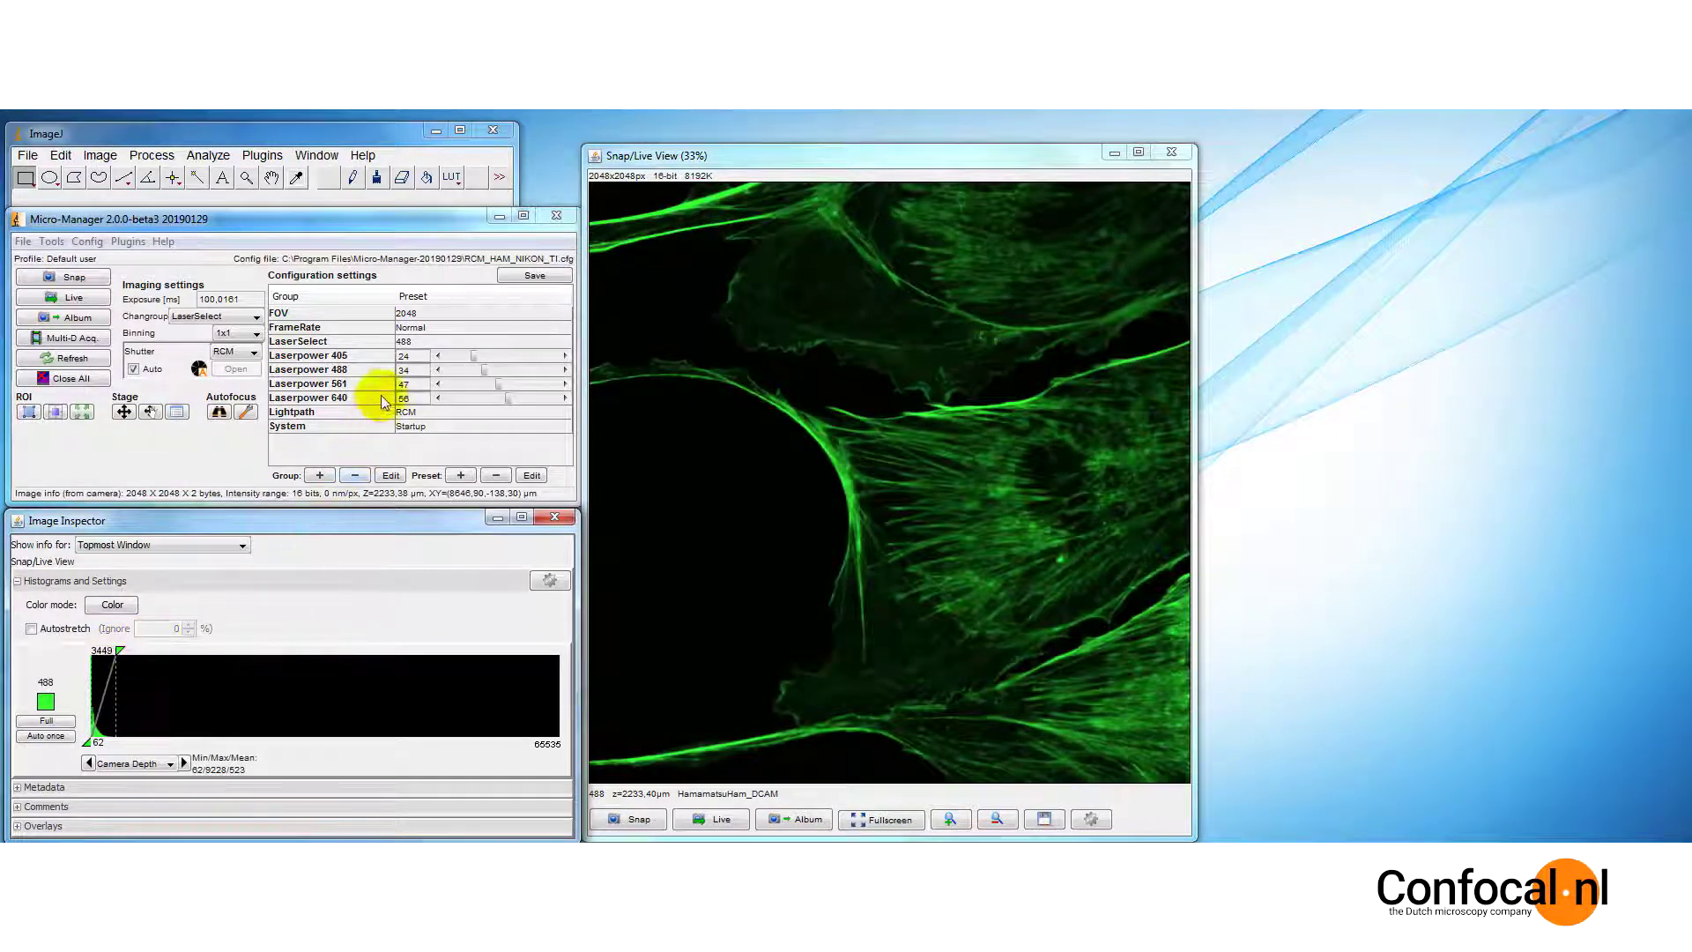
# Switch to the 561 laser at power 36, snap, autostretch, and display the mitochondria in red.
pyautogui.click(416, 343)
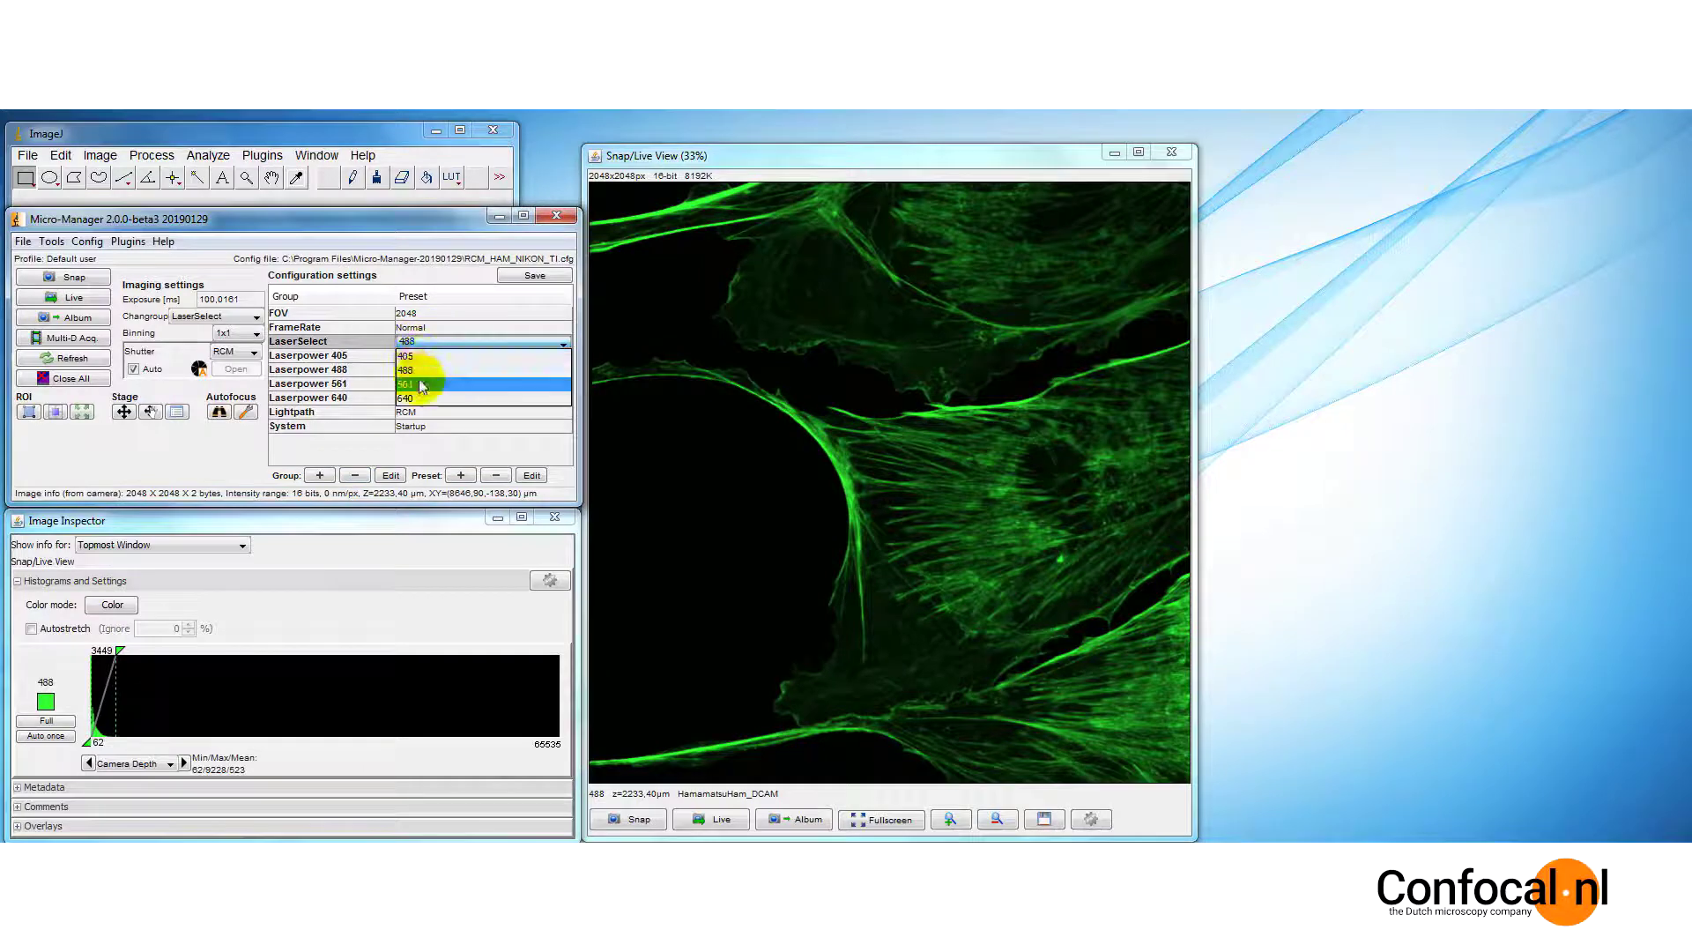
pyautogui.click(420, 385)
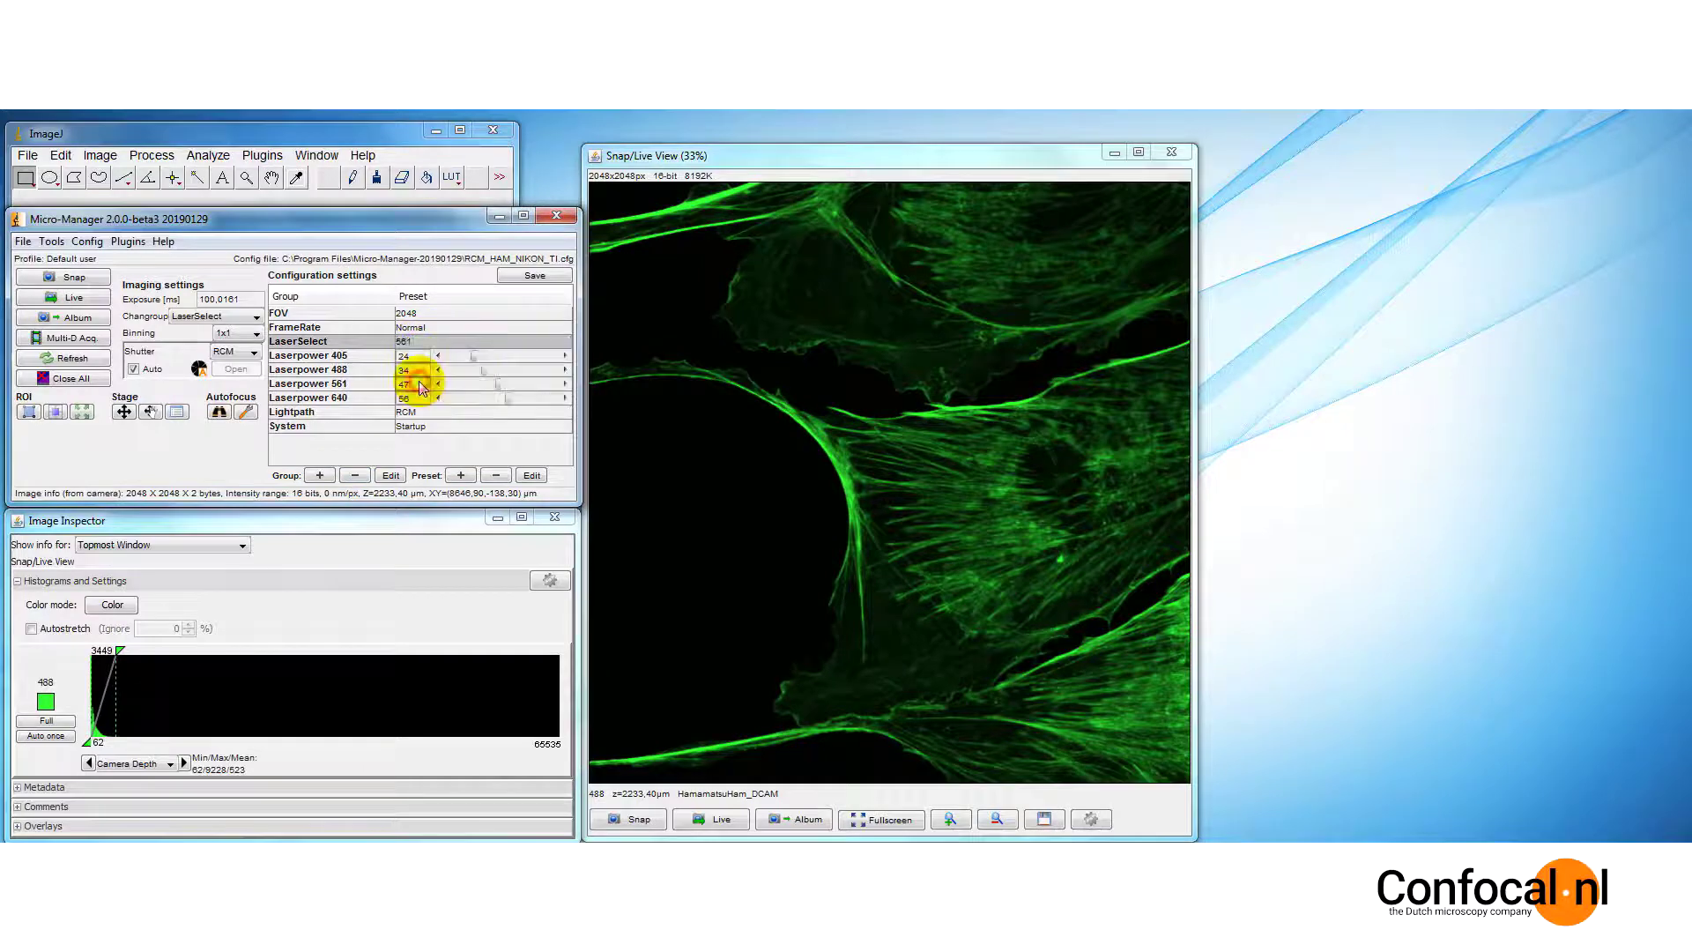
pyautogui.click(491, 386)
pyautogui.moveTo(493, 388); pyautogui.dragTo(489, 389)
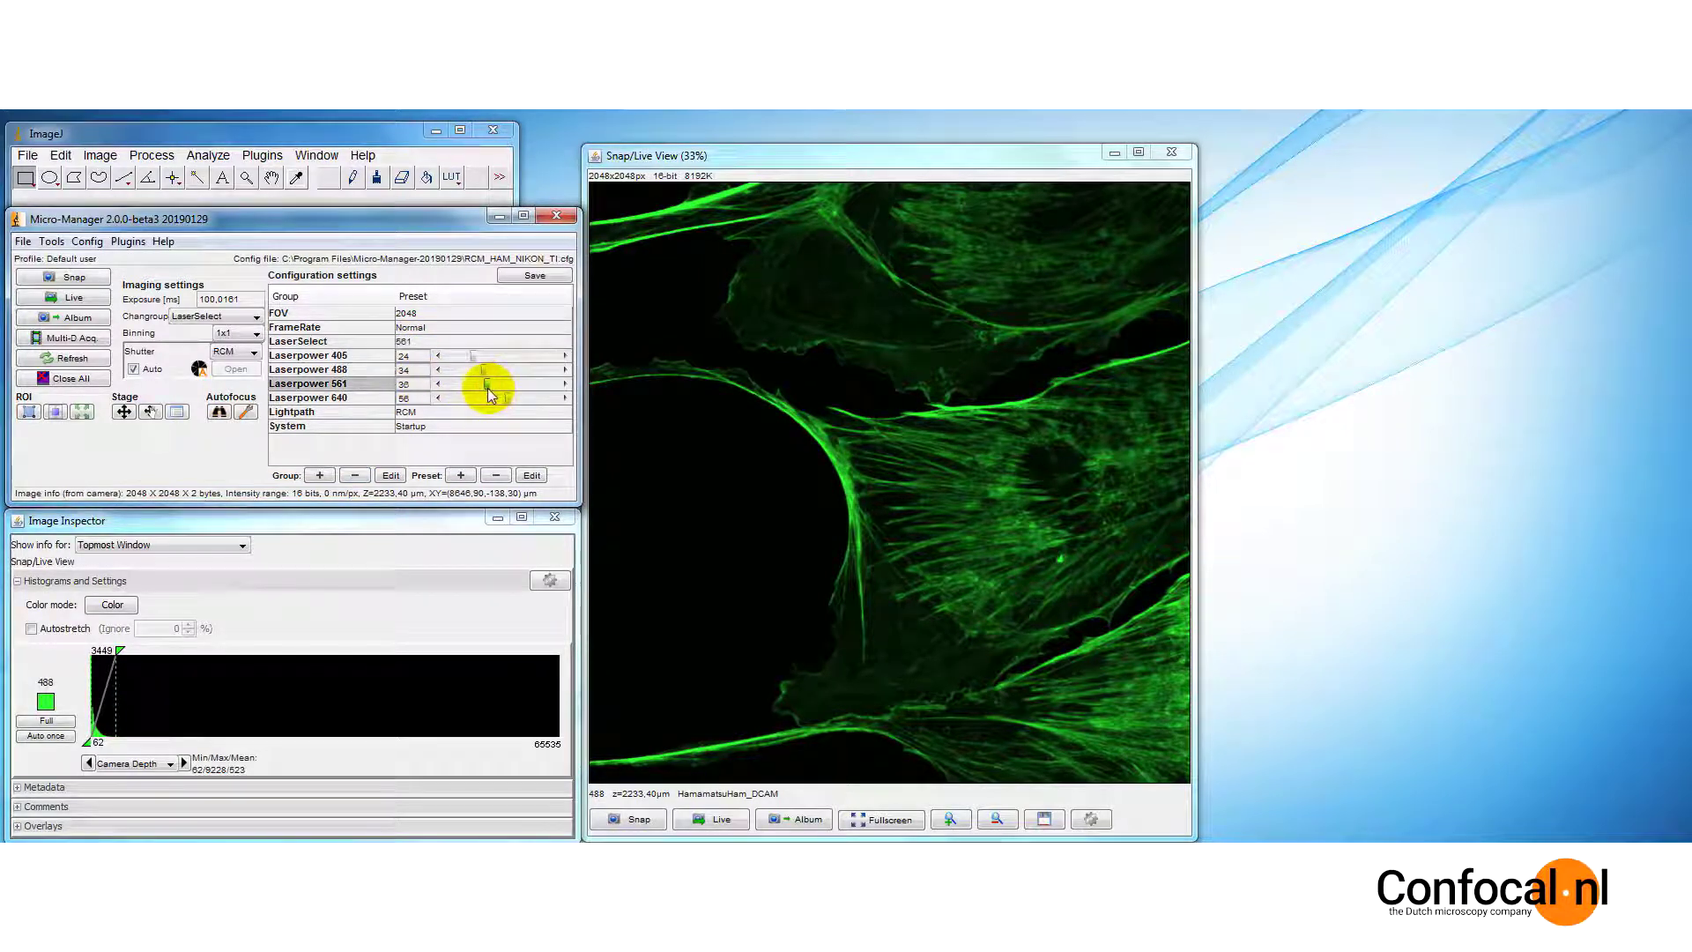
pyautogui.click(102, 278)
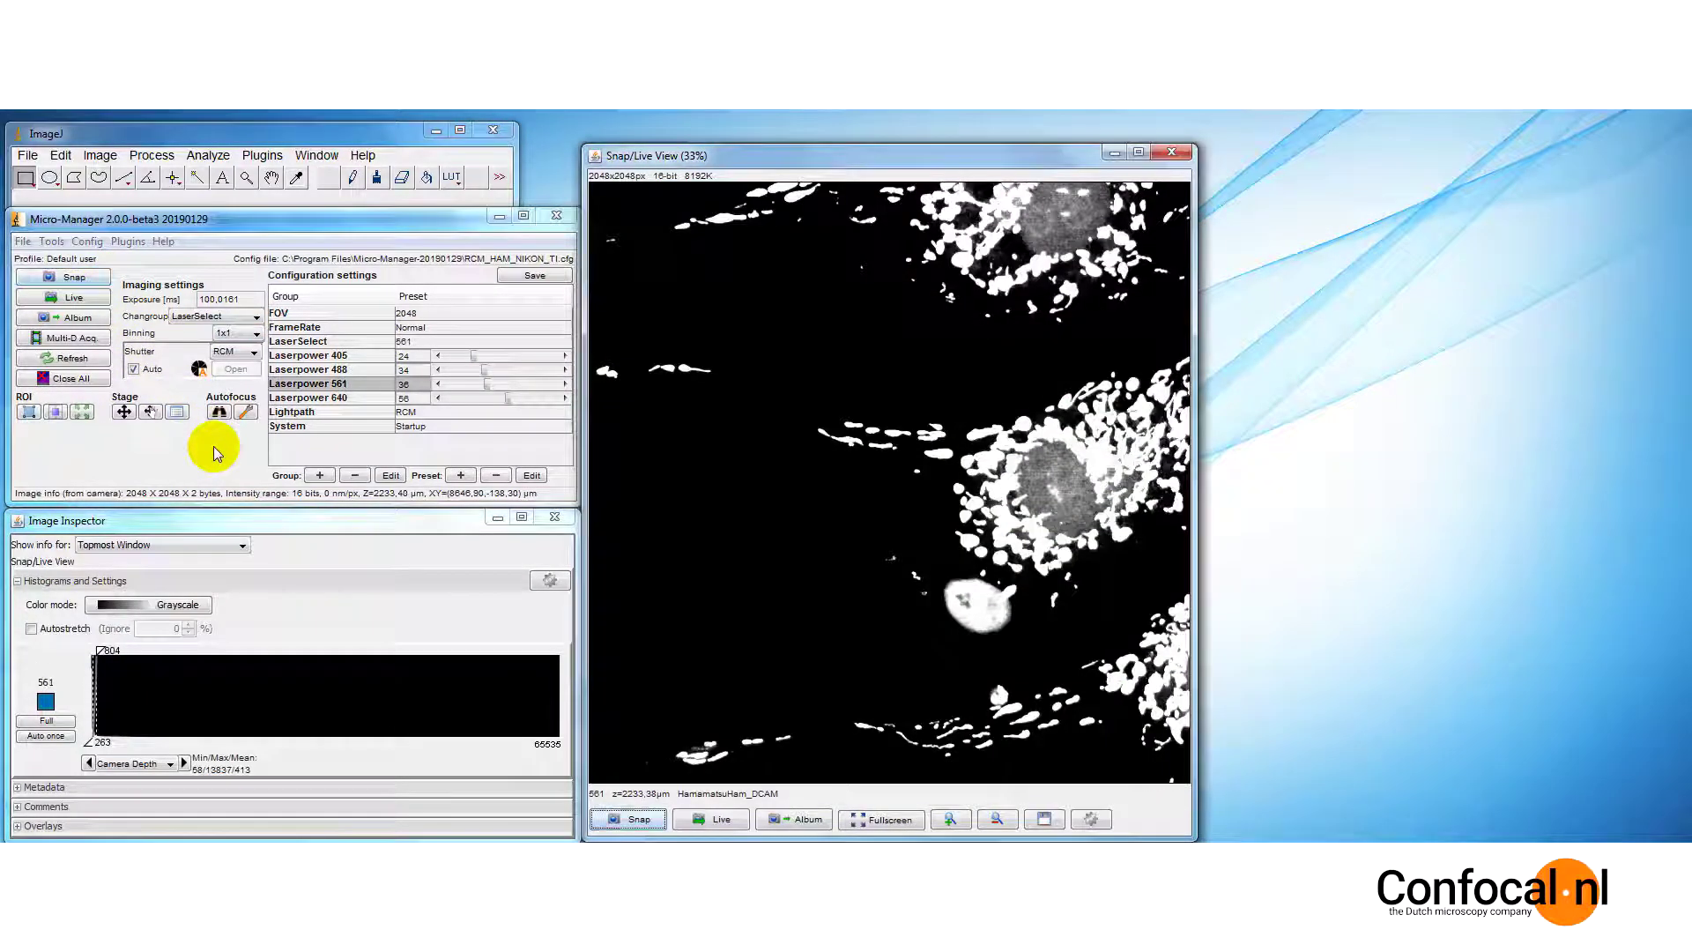
pyautogui.click(87, 629)
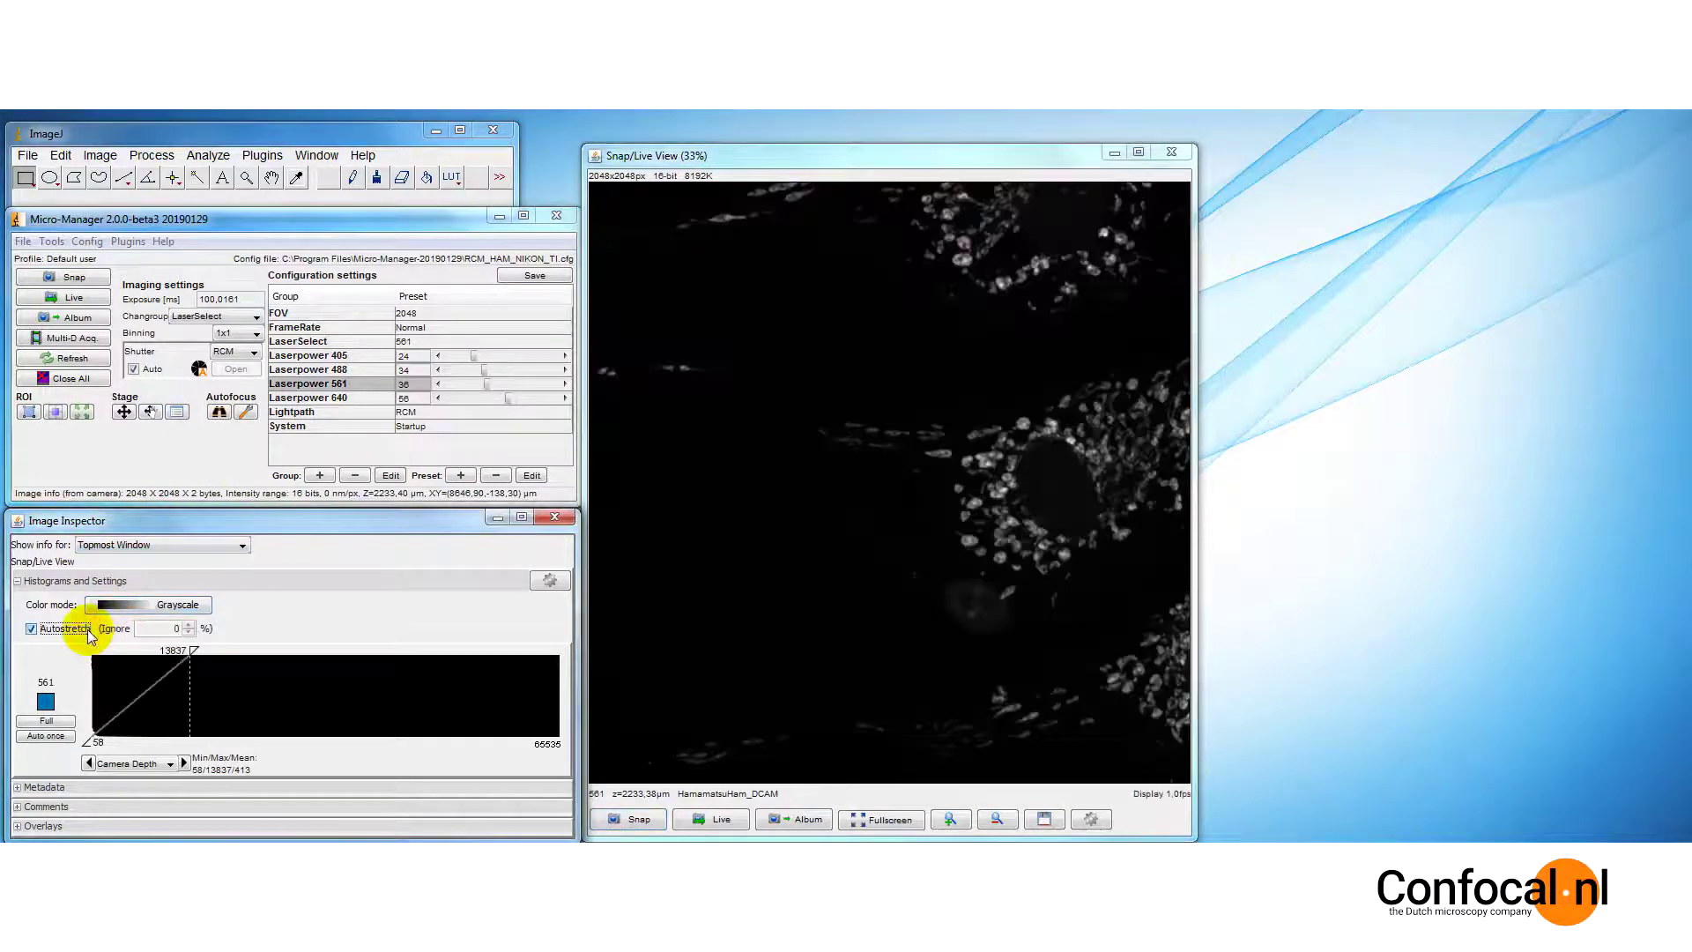
pyautogui.click(46, 702)
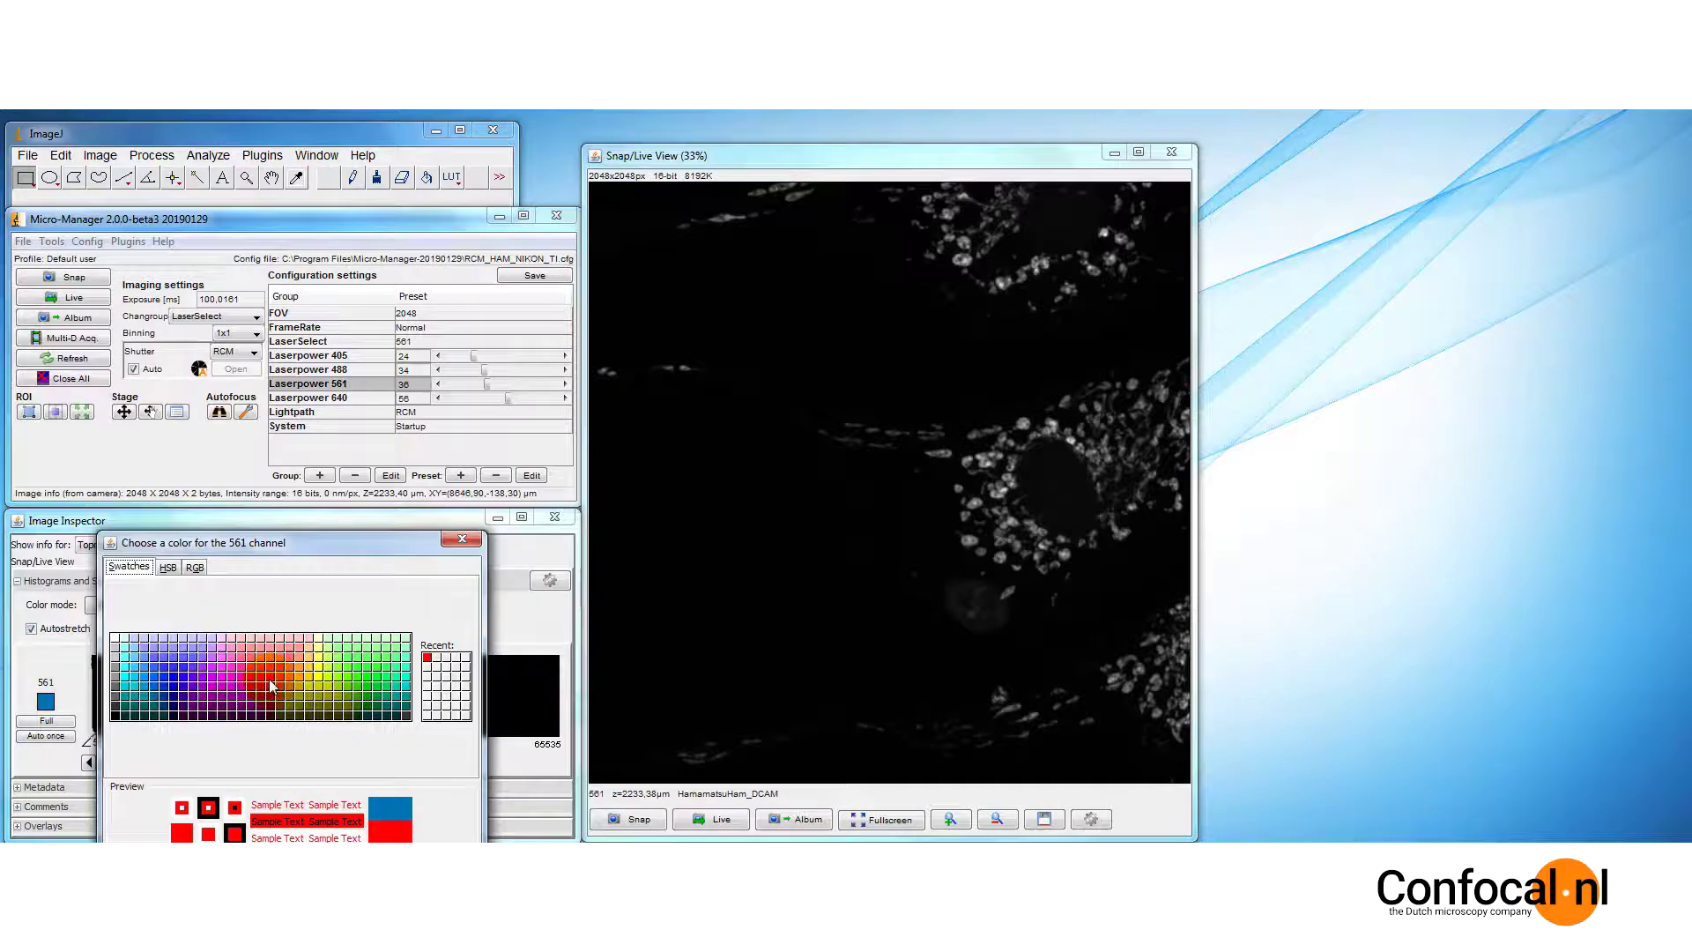
pyautogui.press('Return')
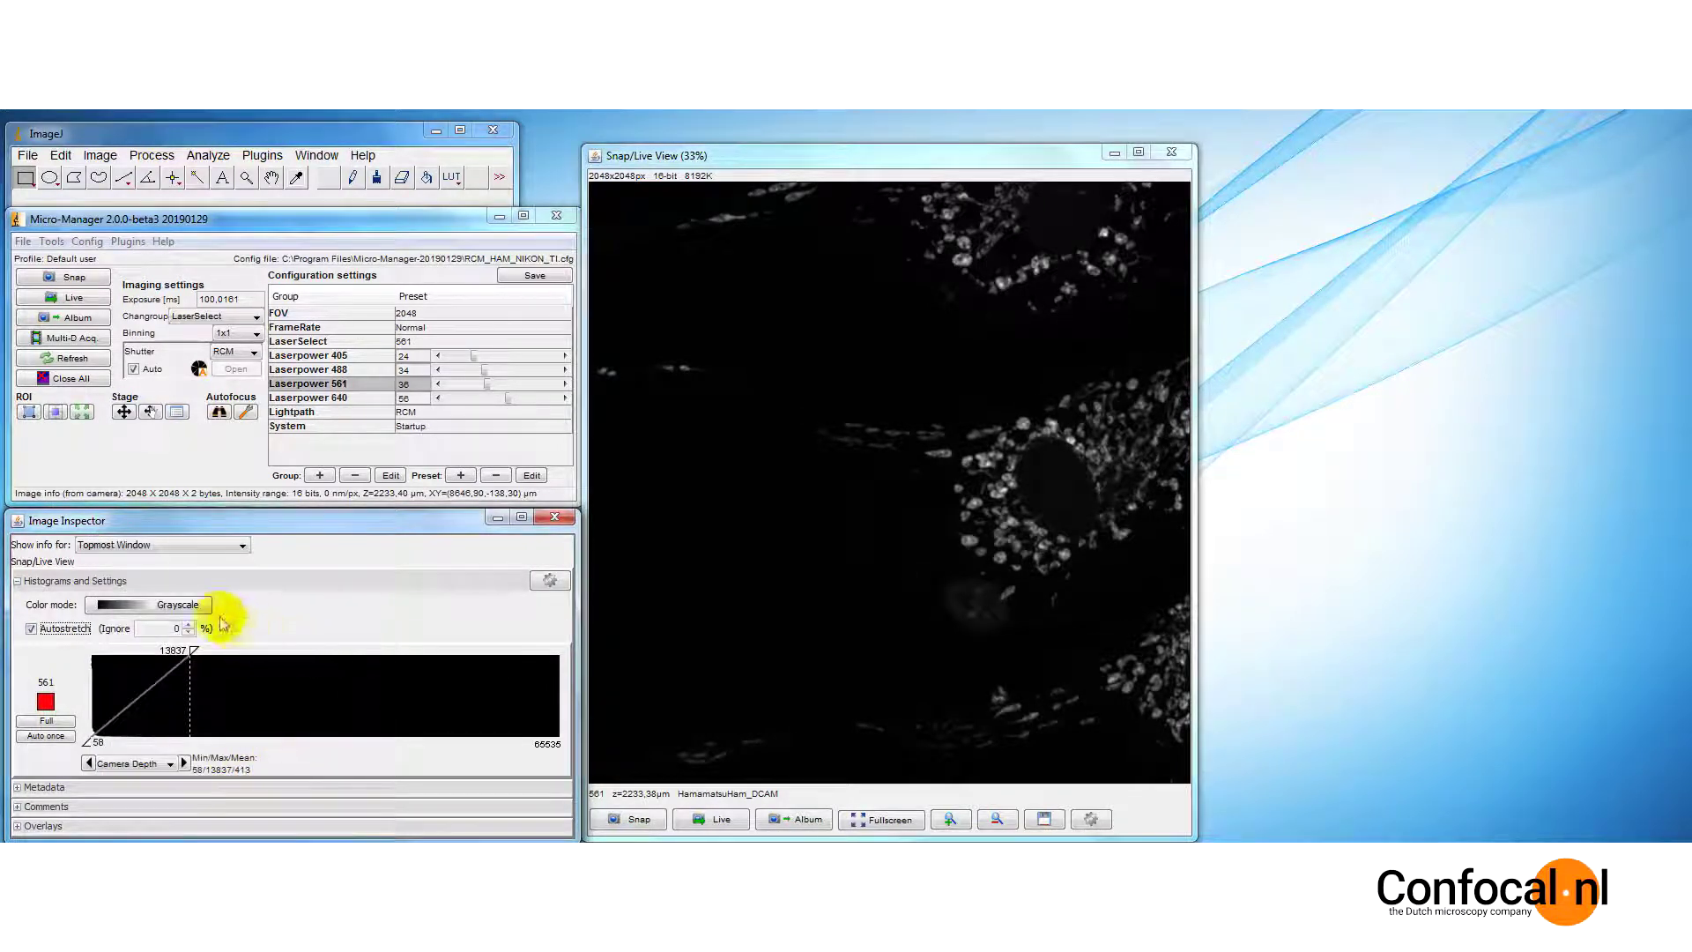
pyautogui.click(199, 606)
pyautogui.click(197, 609)
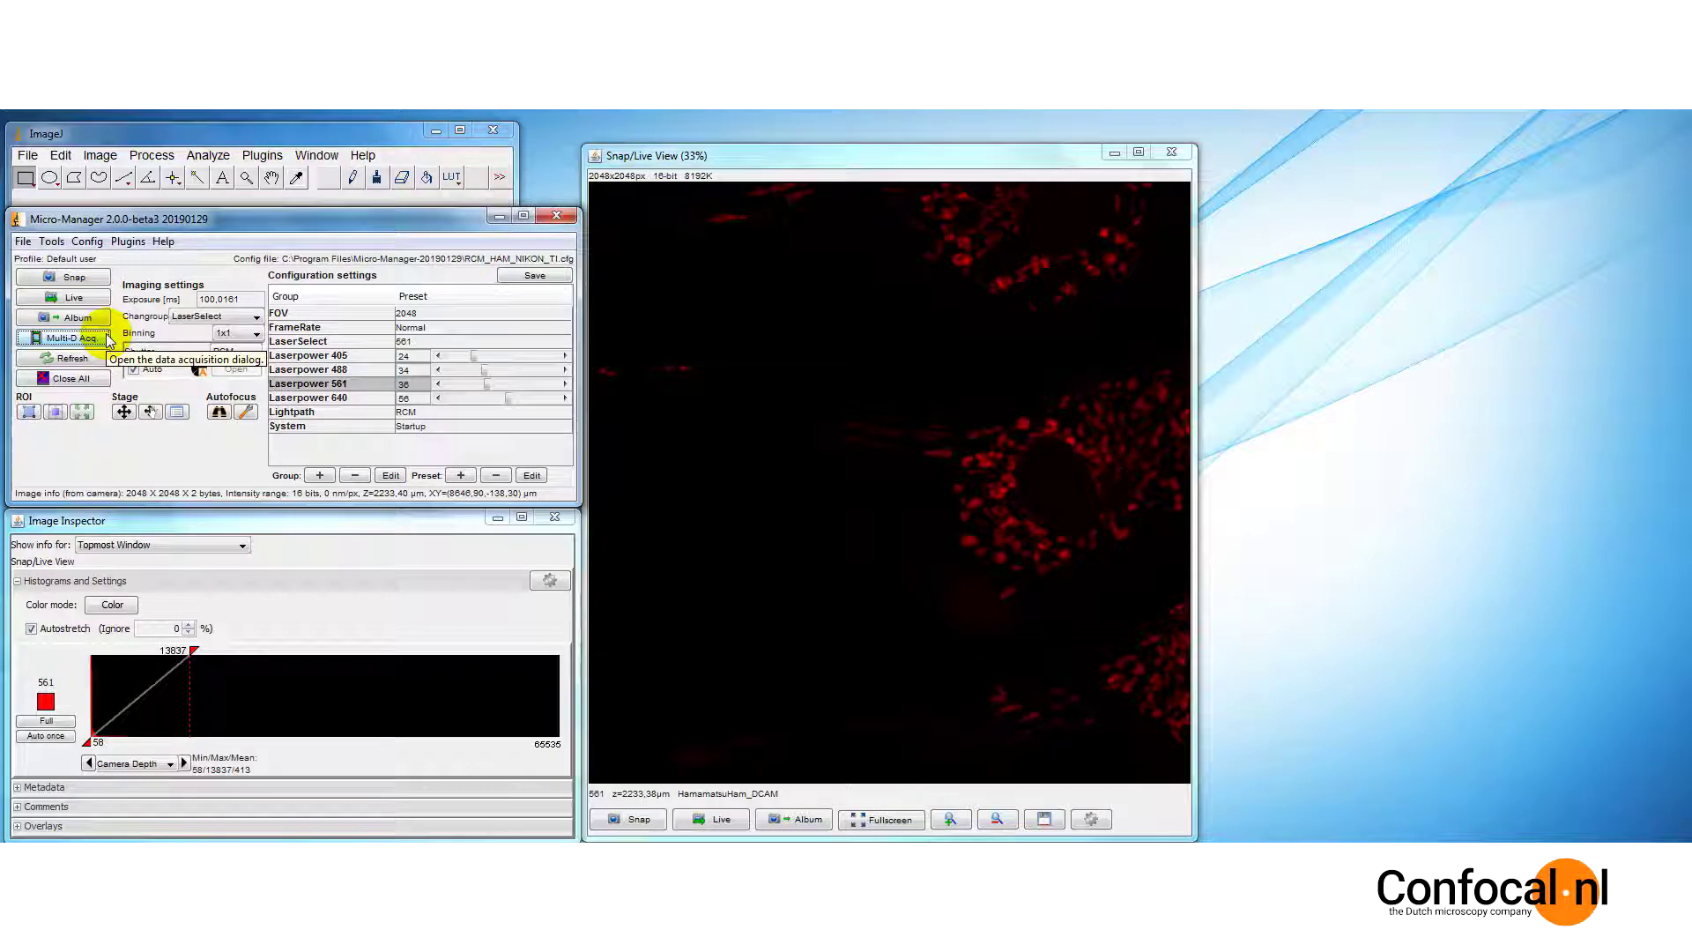
pyautogui.click(108, 340)
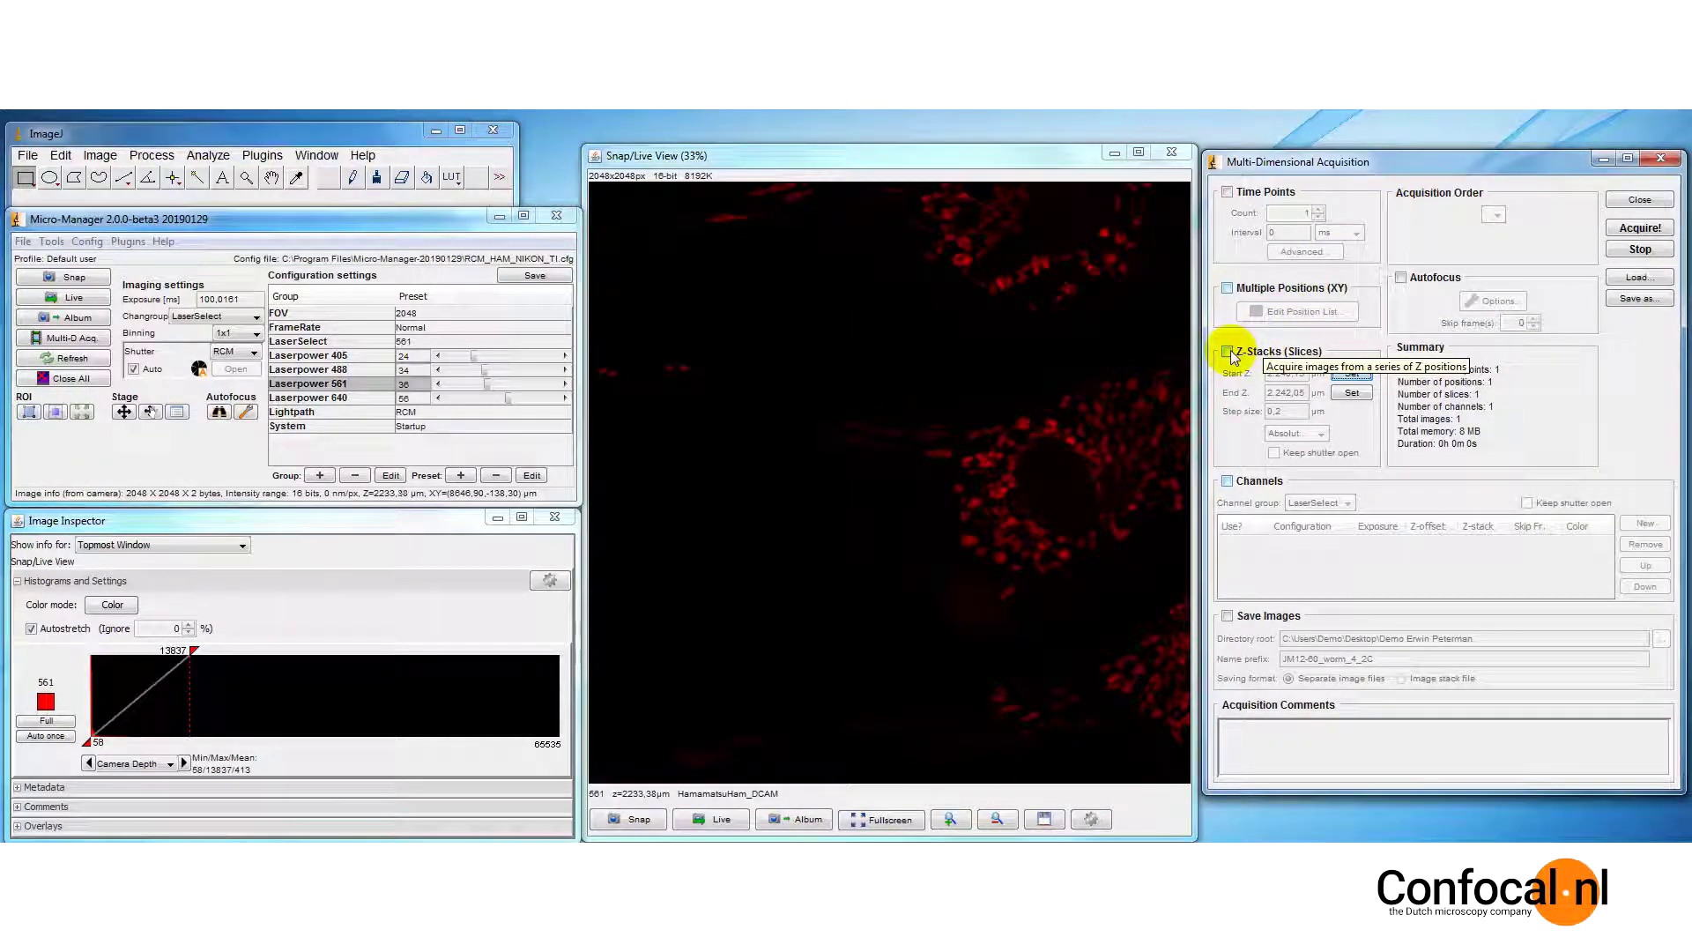
# Enable a 10-slice Z-stack from 2240.15 to 2242.05 µm at 0.2 µm steps in Absolute Z.
pyautogui.click(1229, 353)
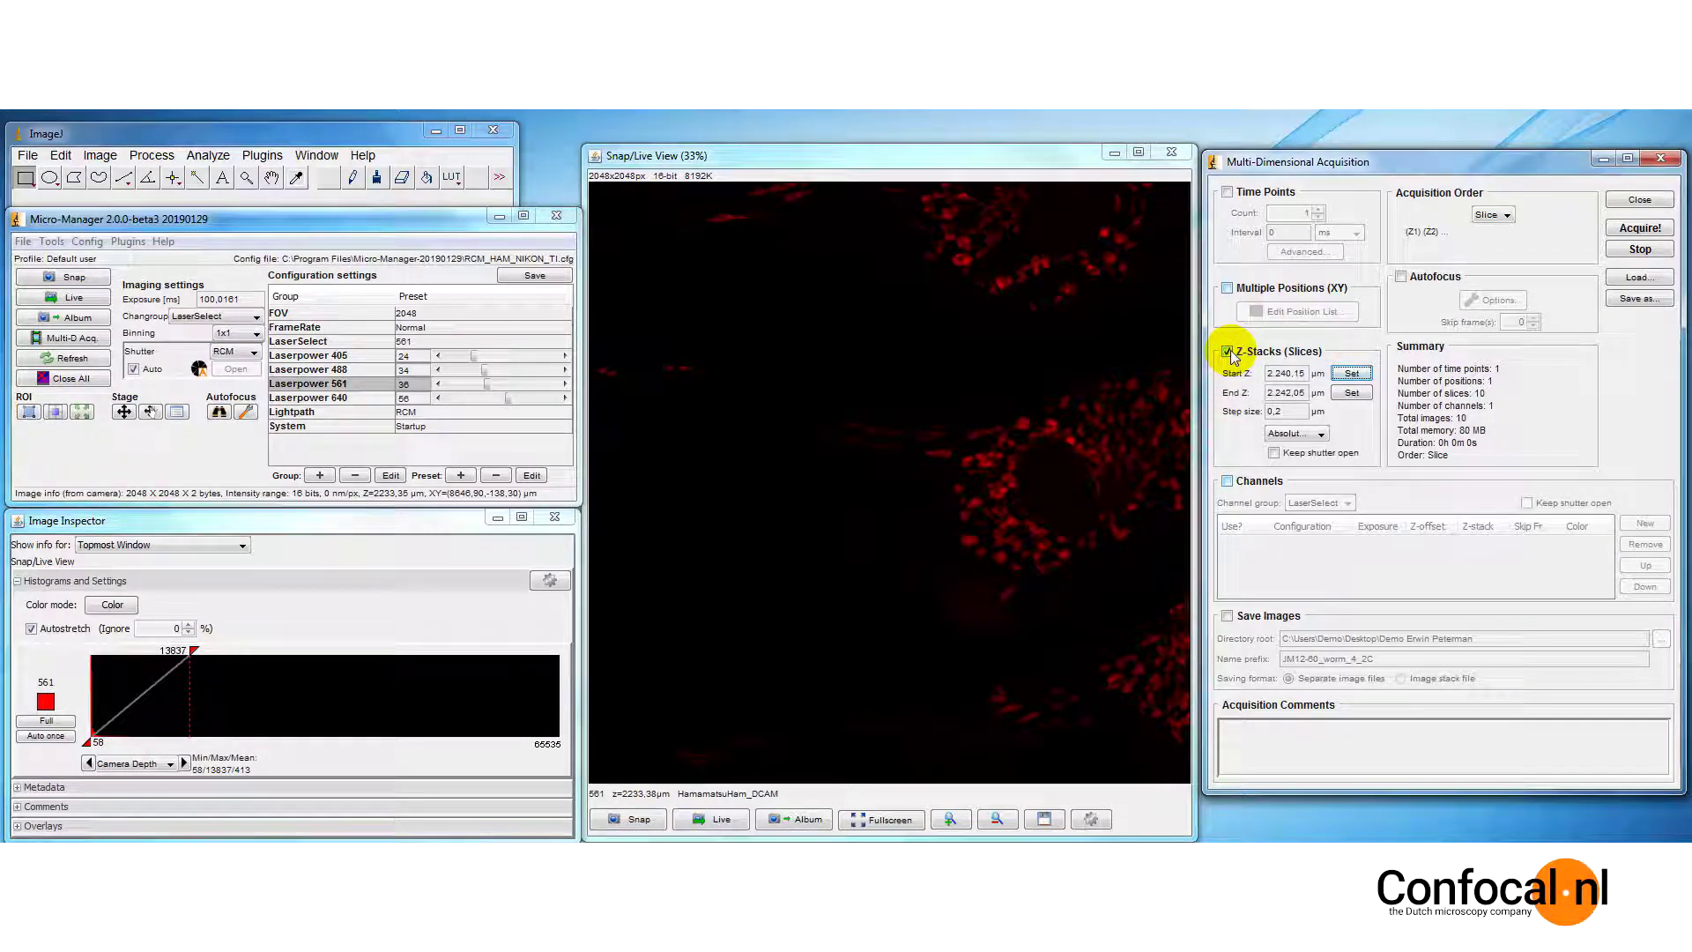
pyautogui.click(1319, 435)
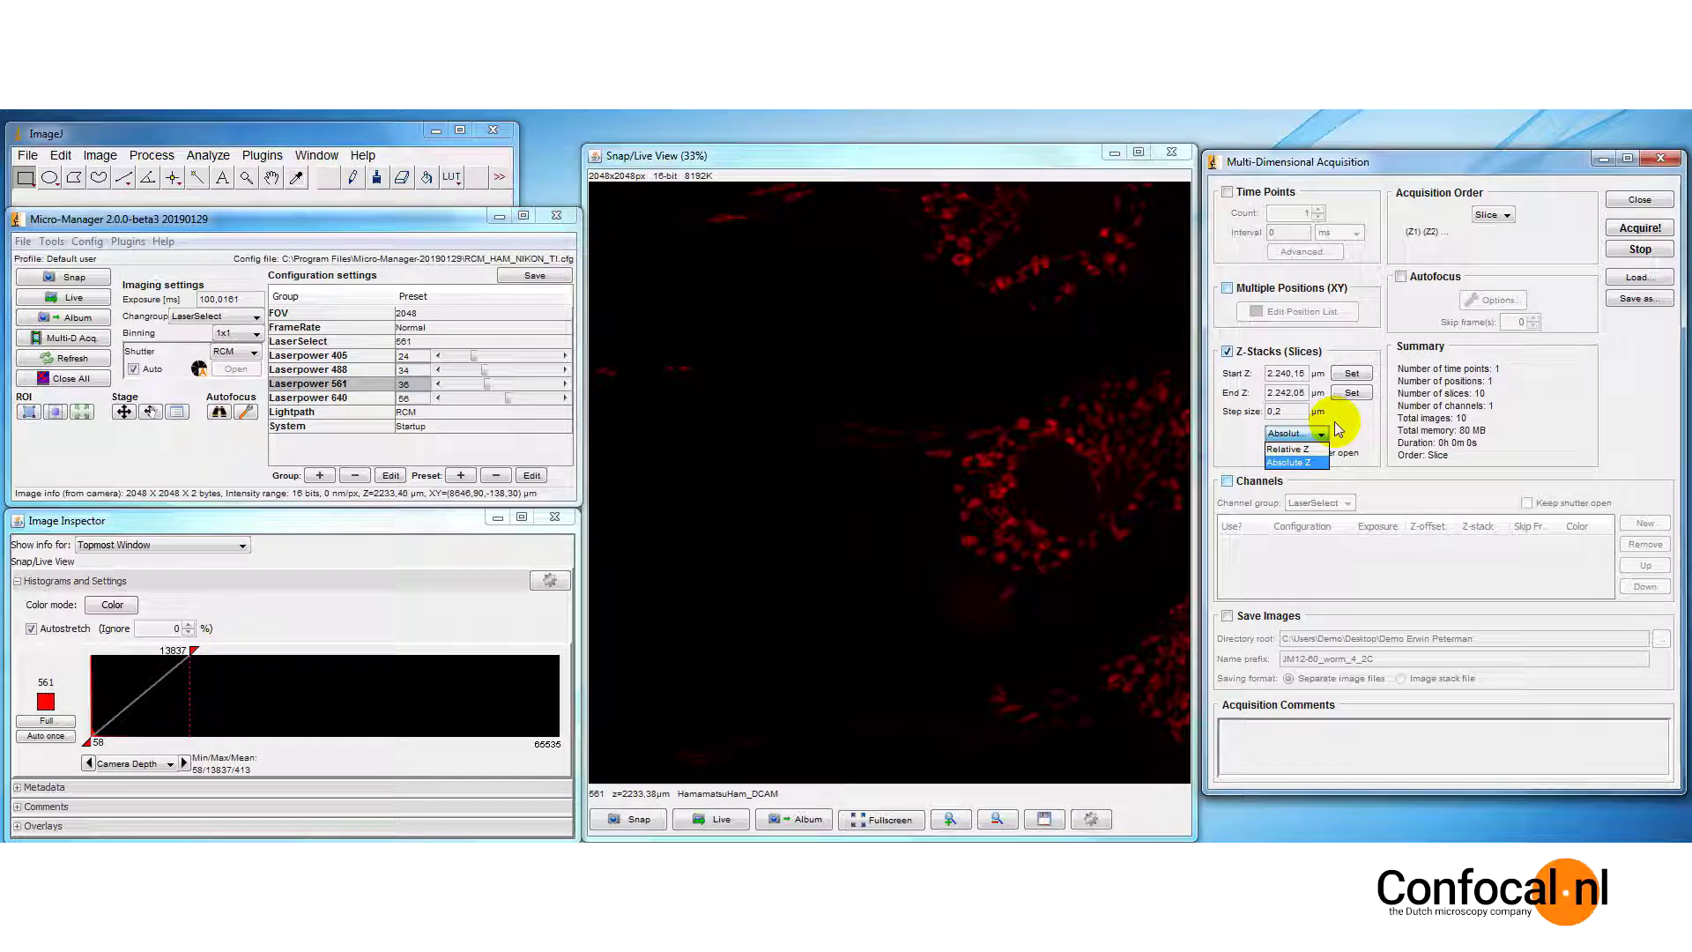
pyautogui.click(1322, 434)
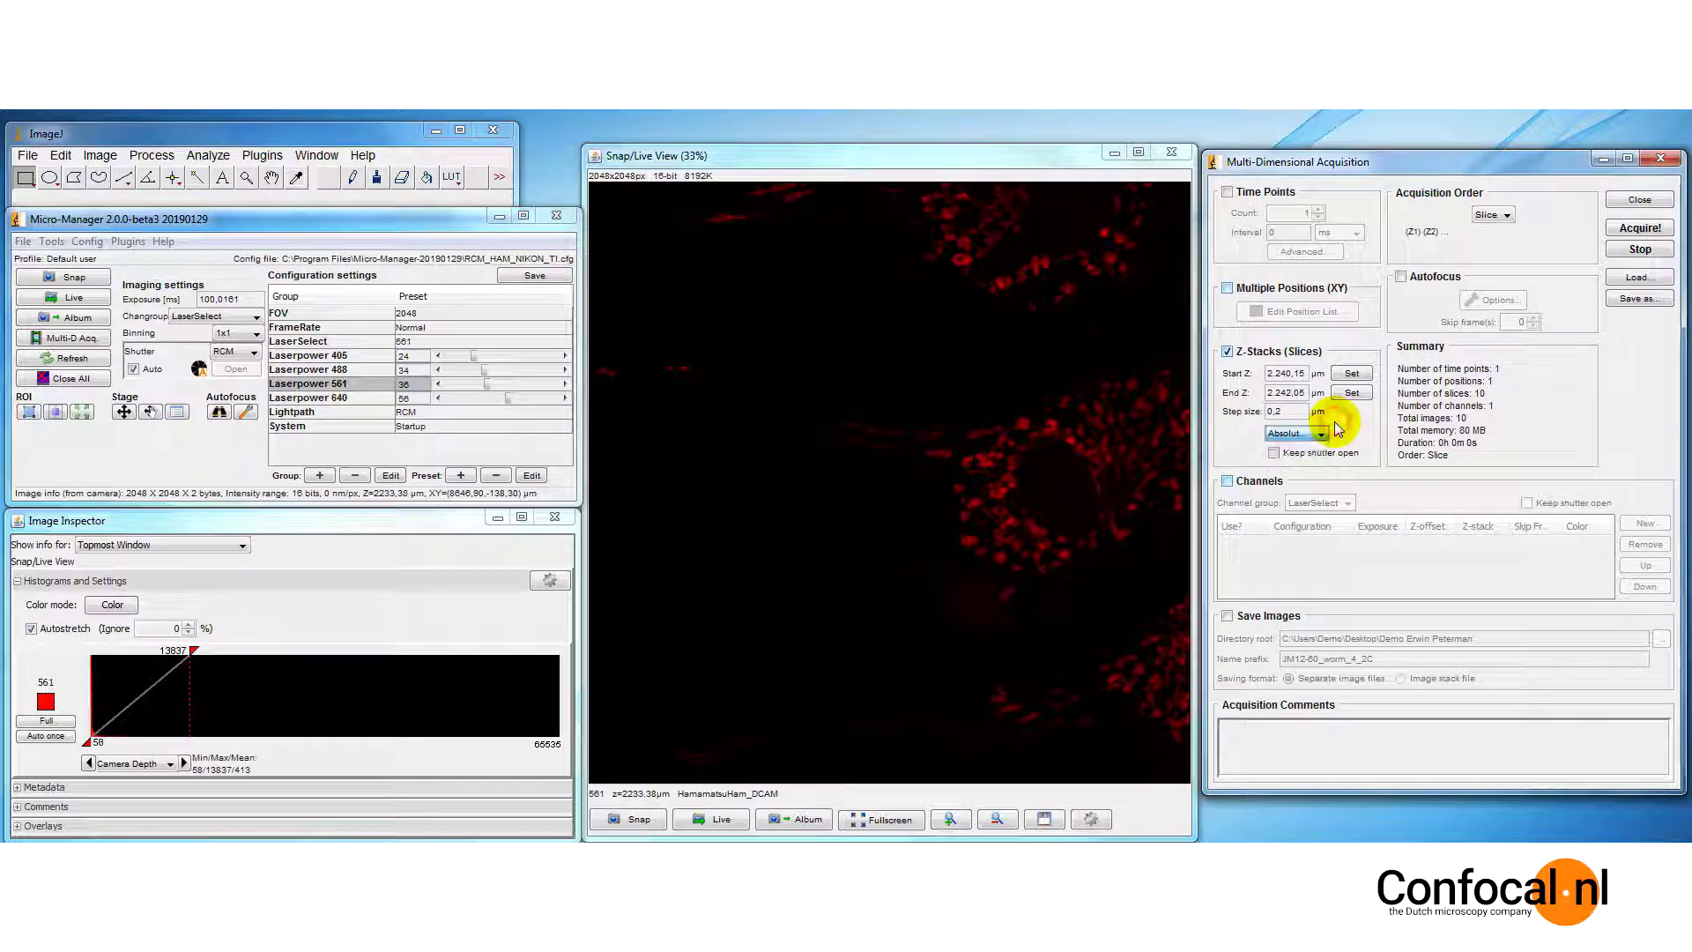
# Using live Bypass - GFP view, set the Z-stack to 2231.55–2236 µm (23 slices), then stop live.
pyautogui.click(445, 412)
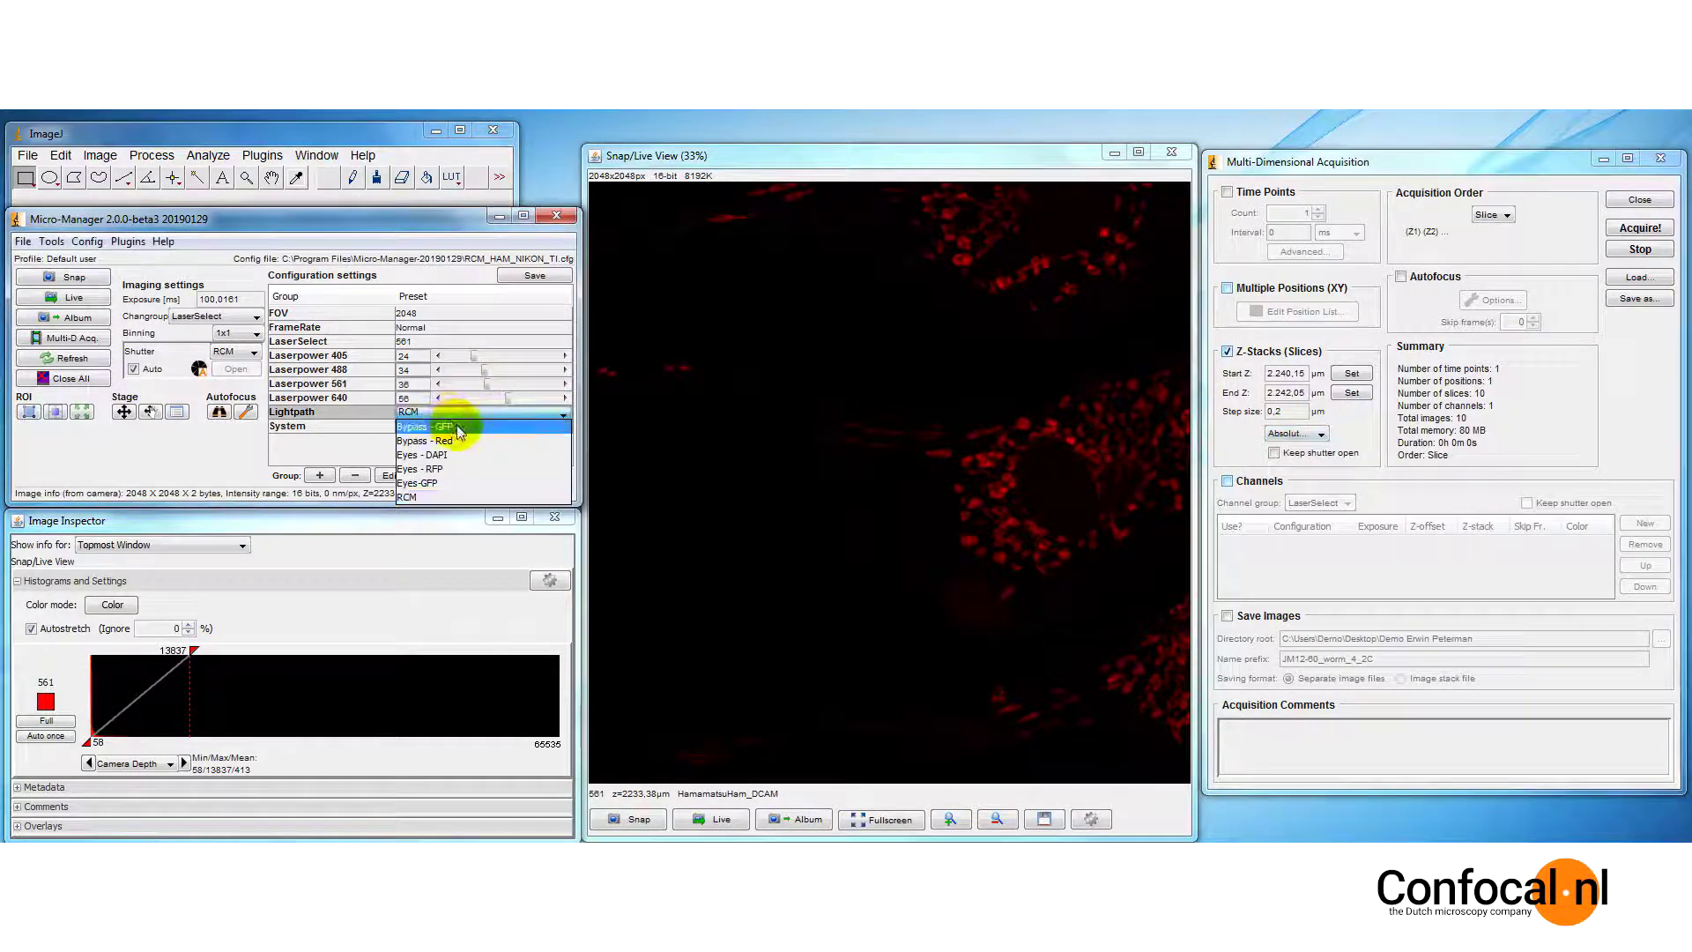
pyautogui.click(456, 426)
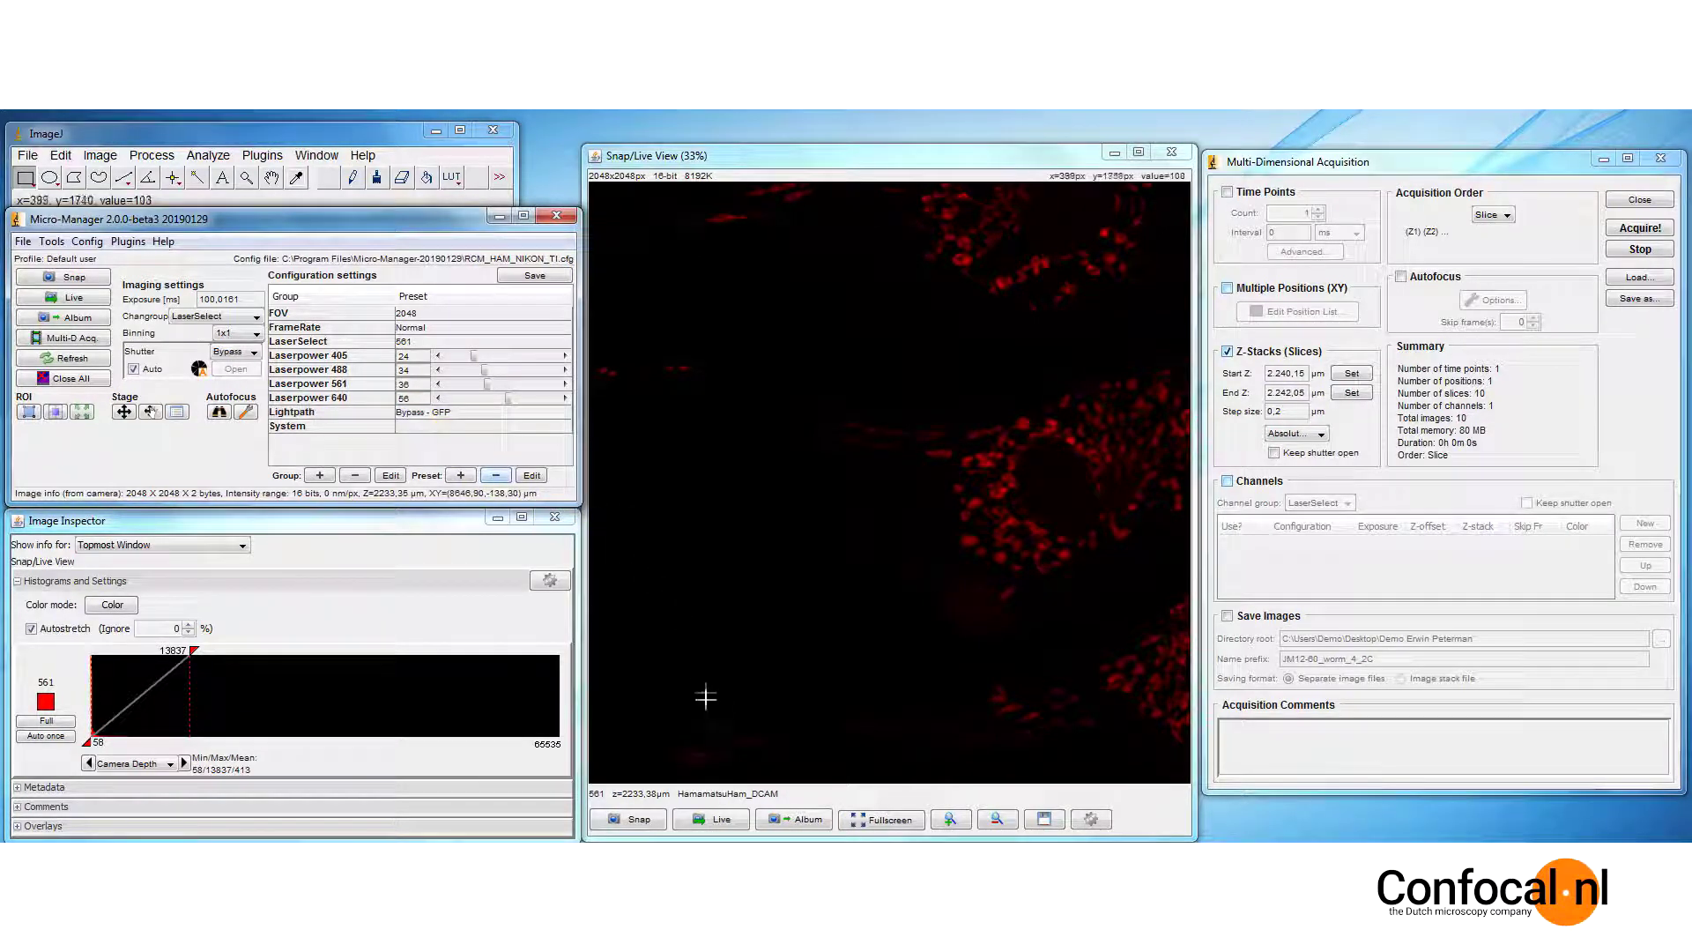
pyautogui.click(721, 820)
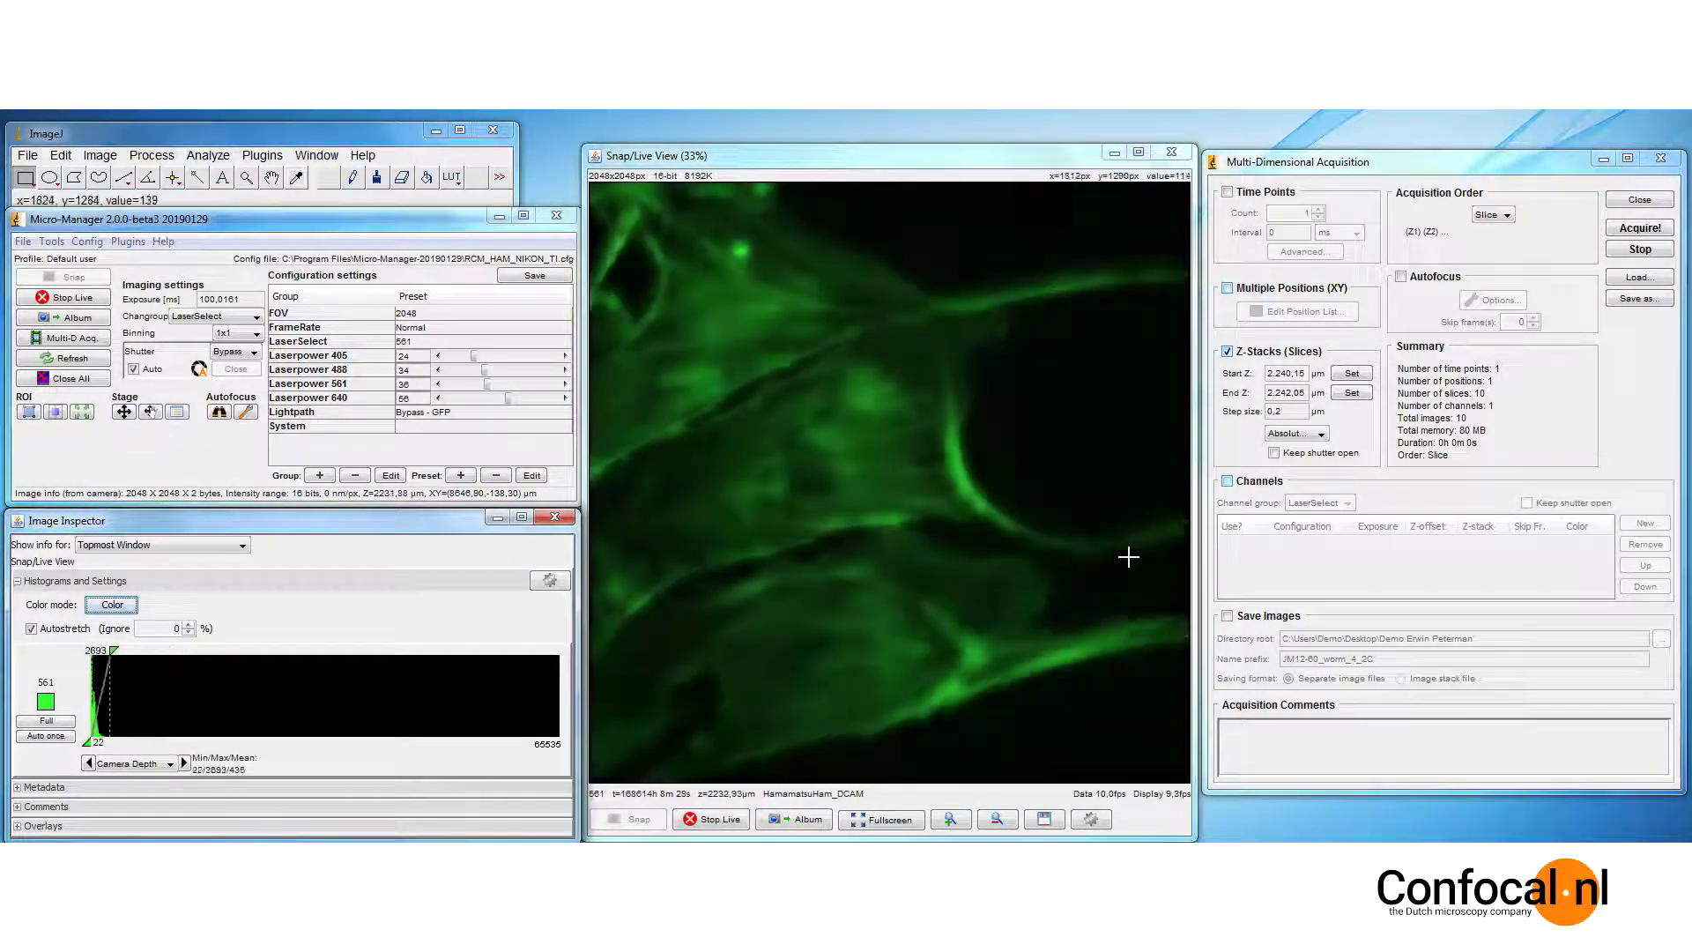
pyautogui.click(1348, 375)
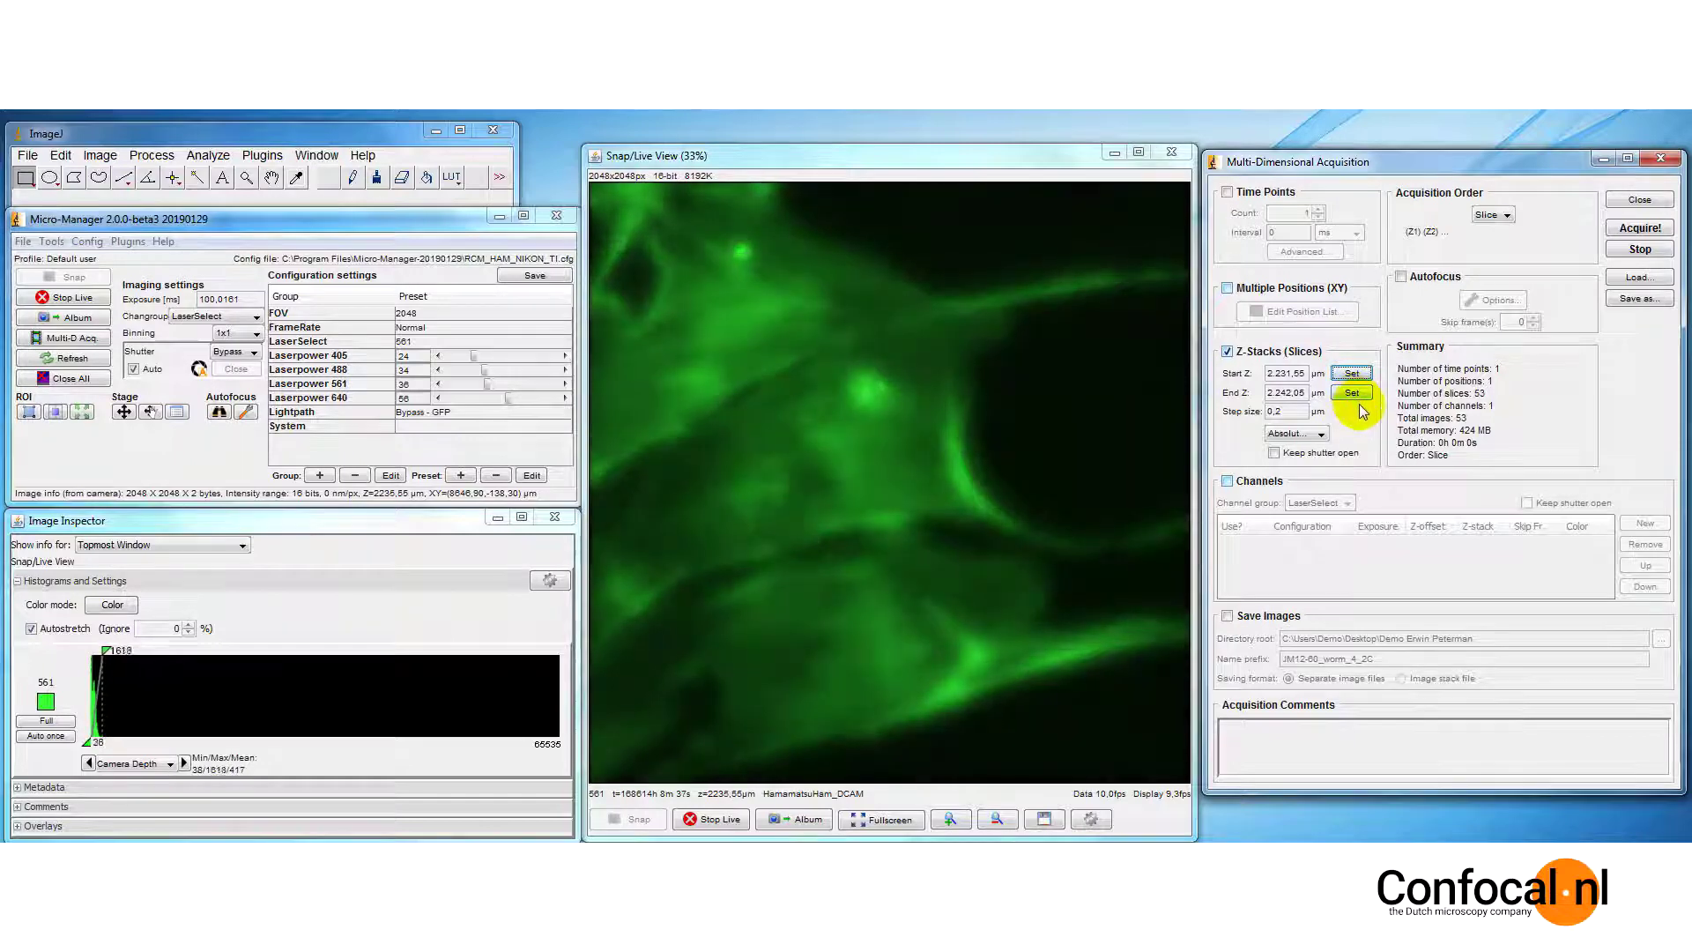
pyautogui.click(1360, 395)
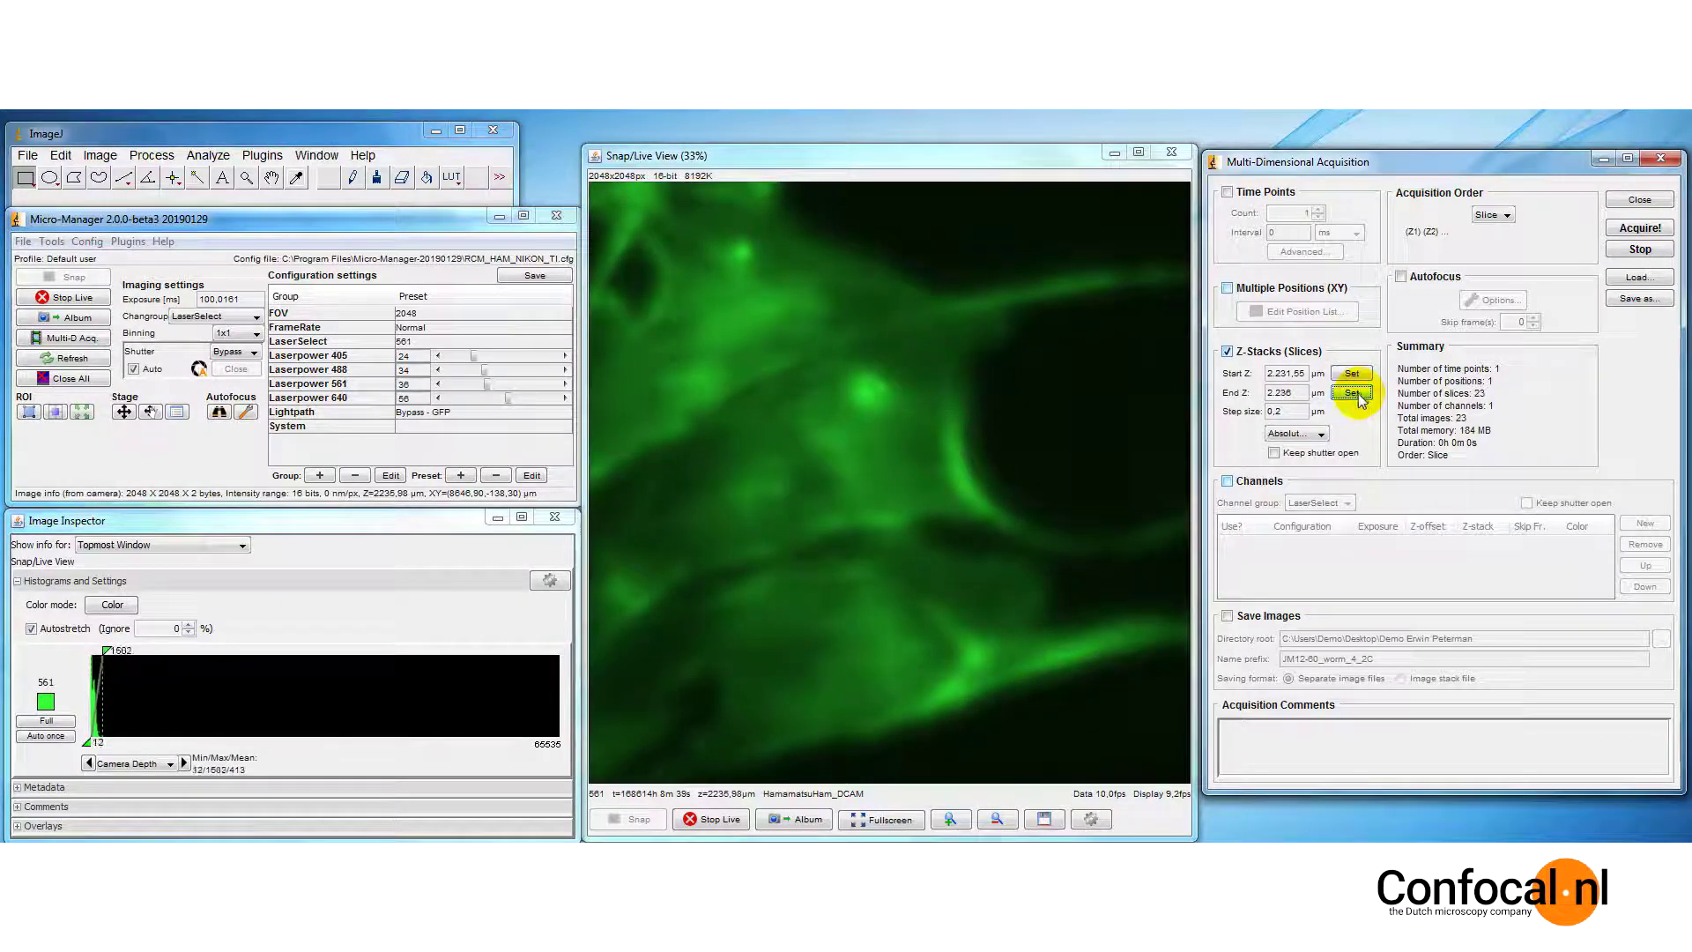
pyautogui.click(742, 819)
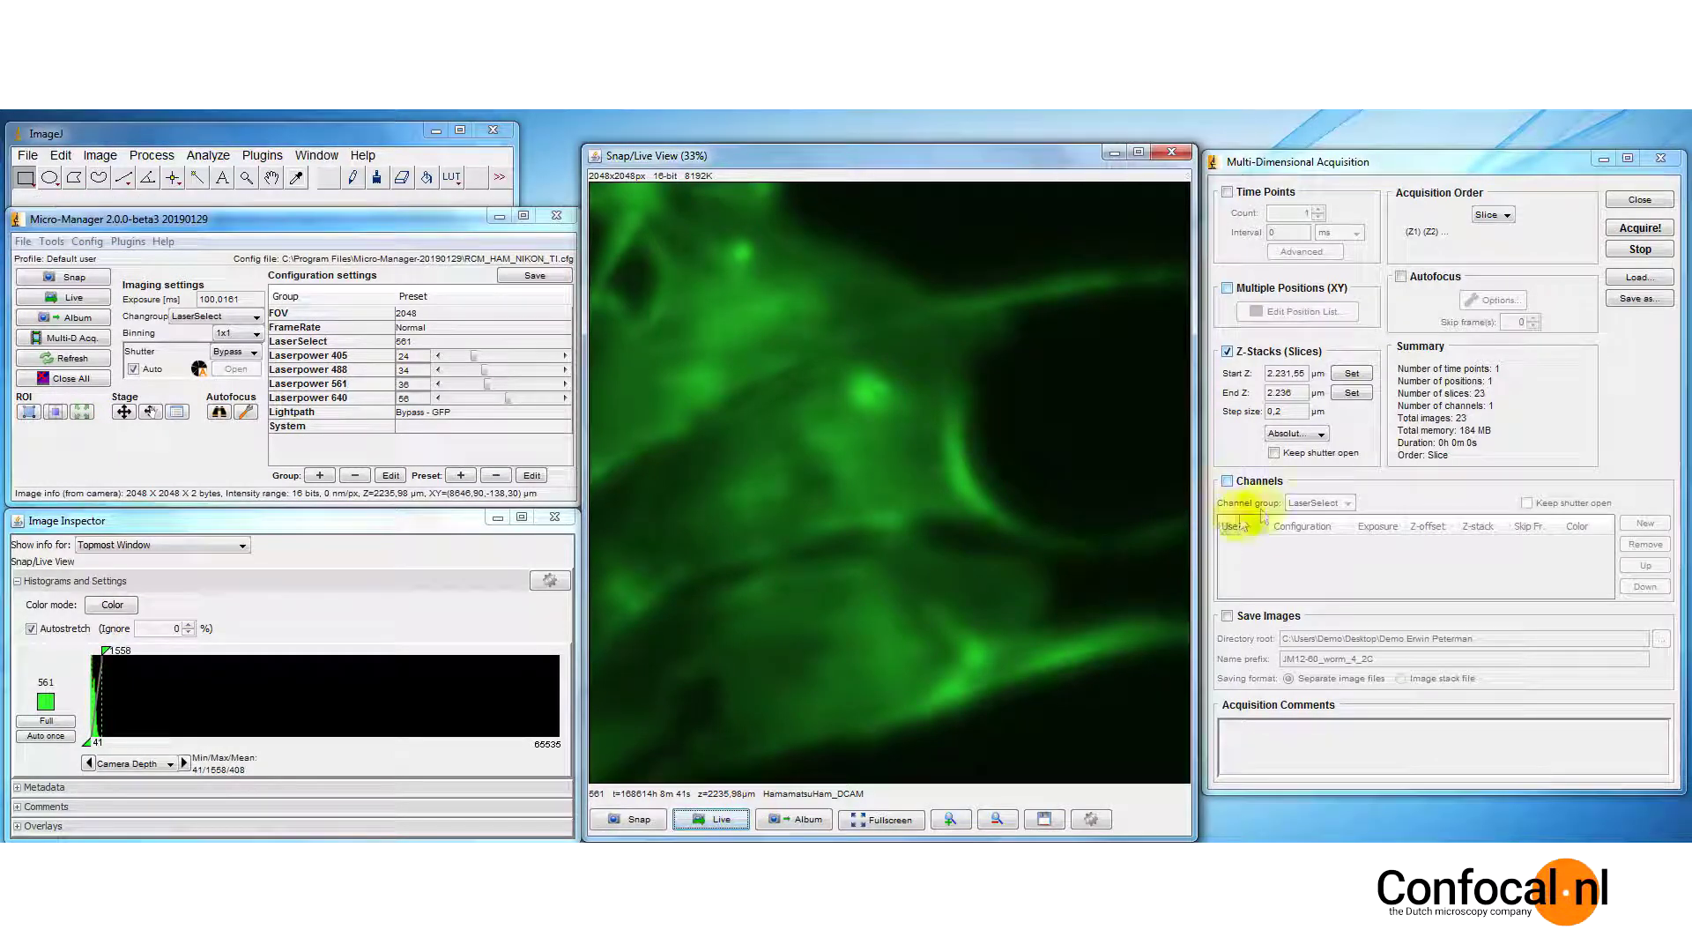
# Change the Lightpath preset to RCM.
pyautogui.click(445, 424)
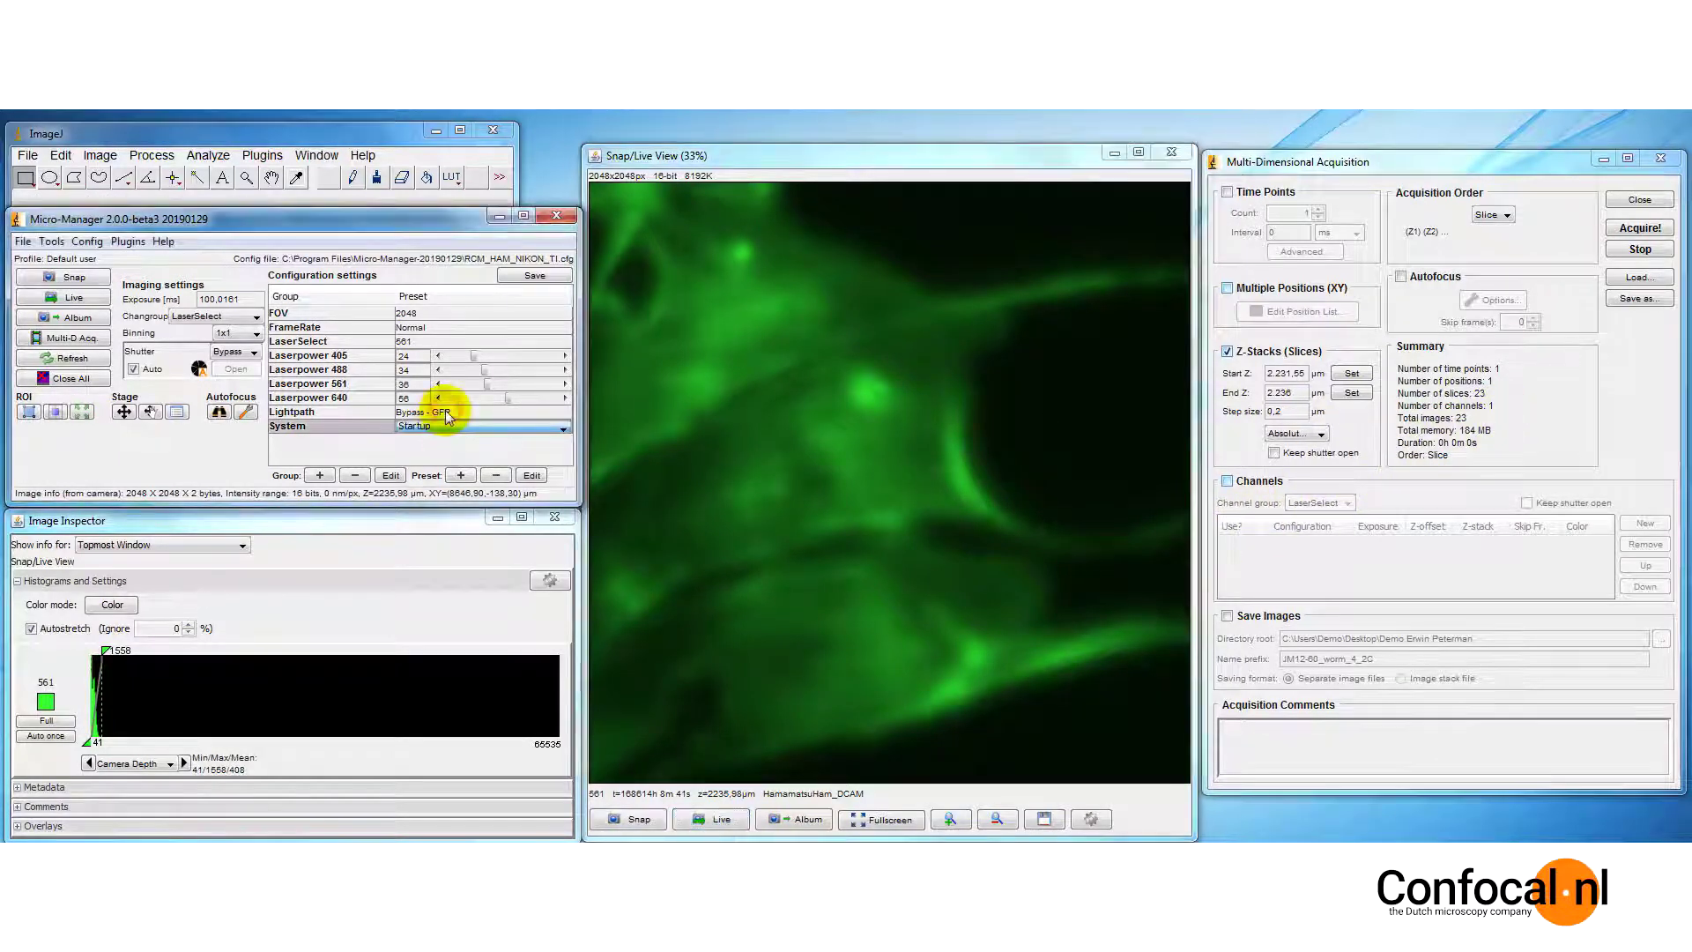
pyautogui.click(444, 413)
pyautogui.click(445, 414)
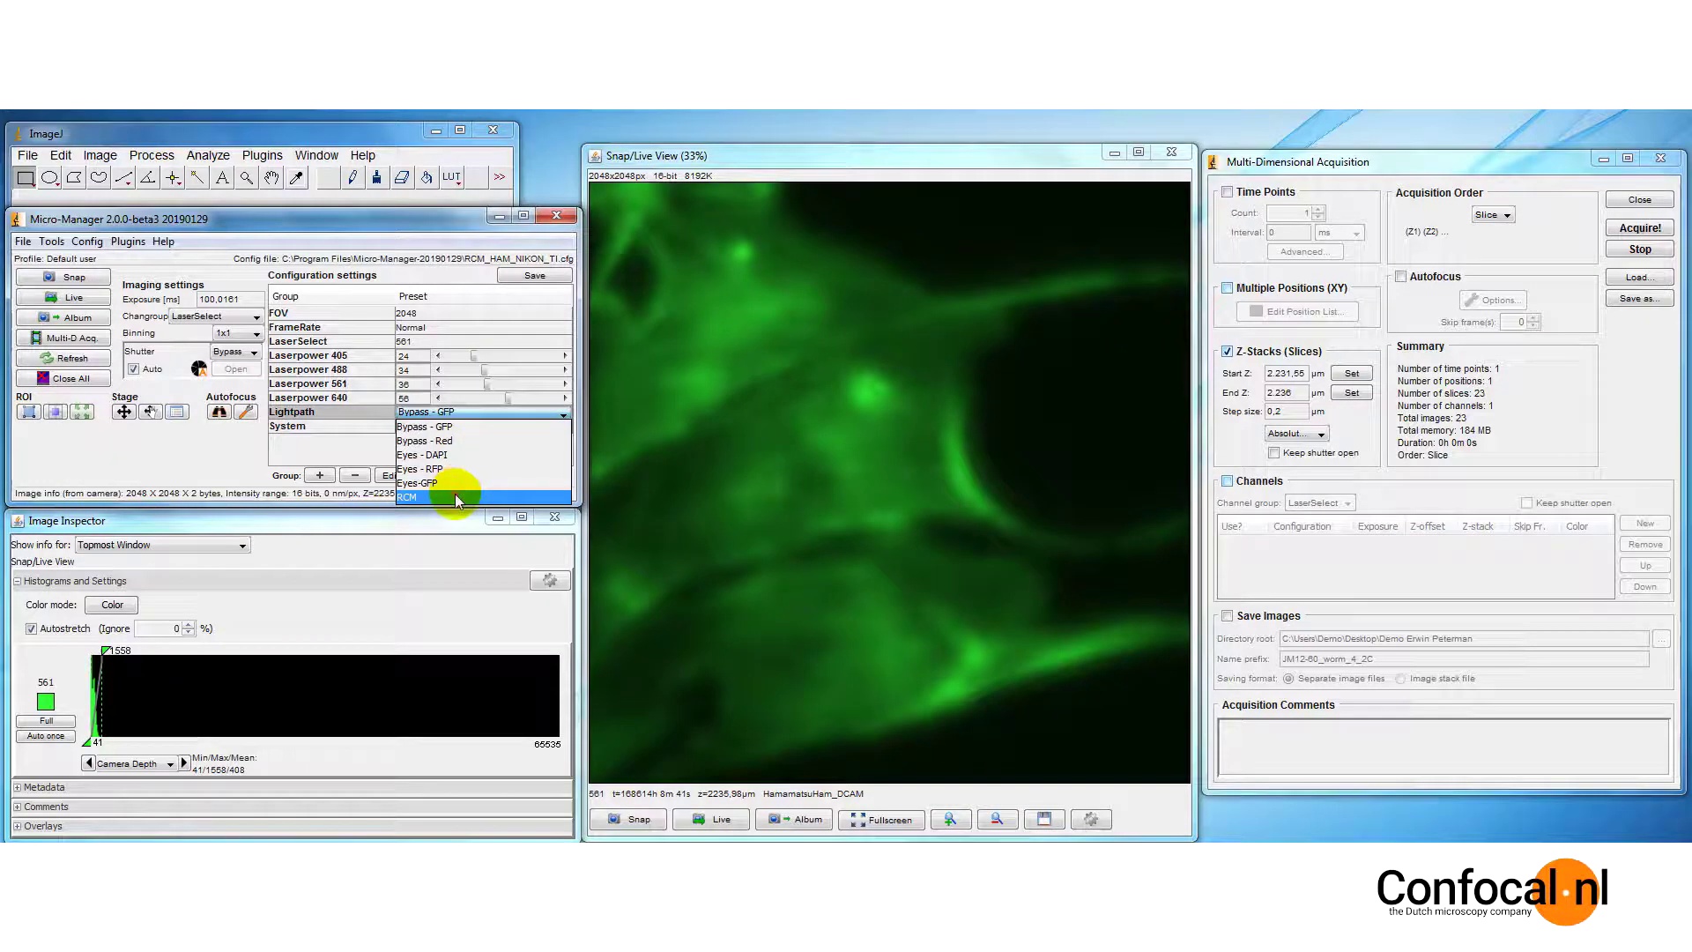
pyautogui.click(456, 498)
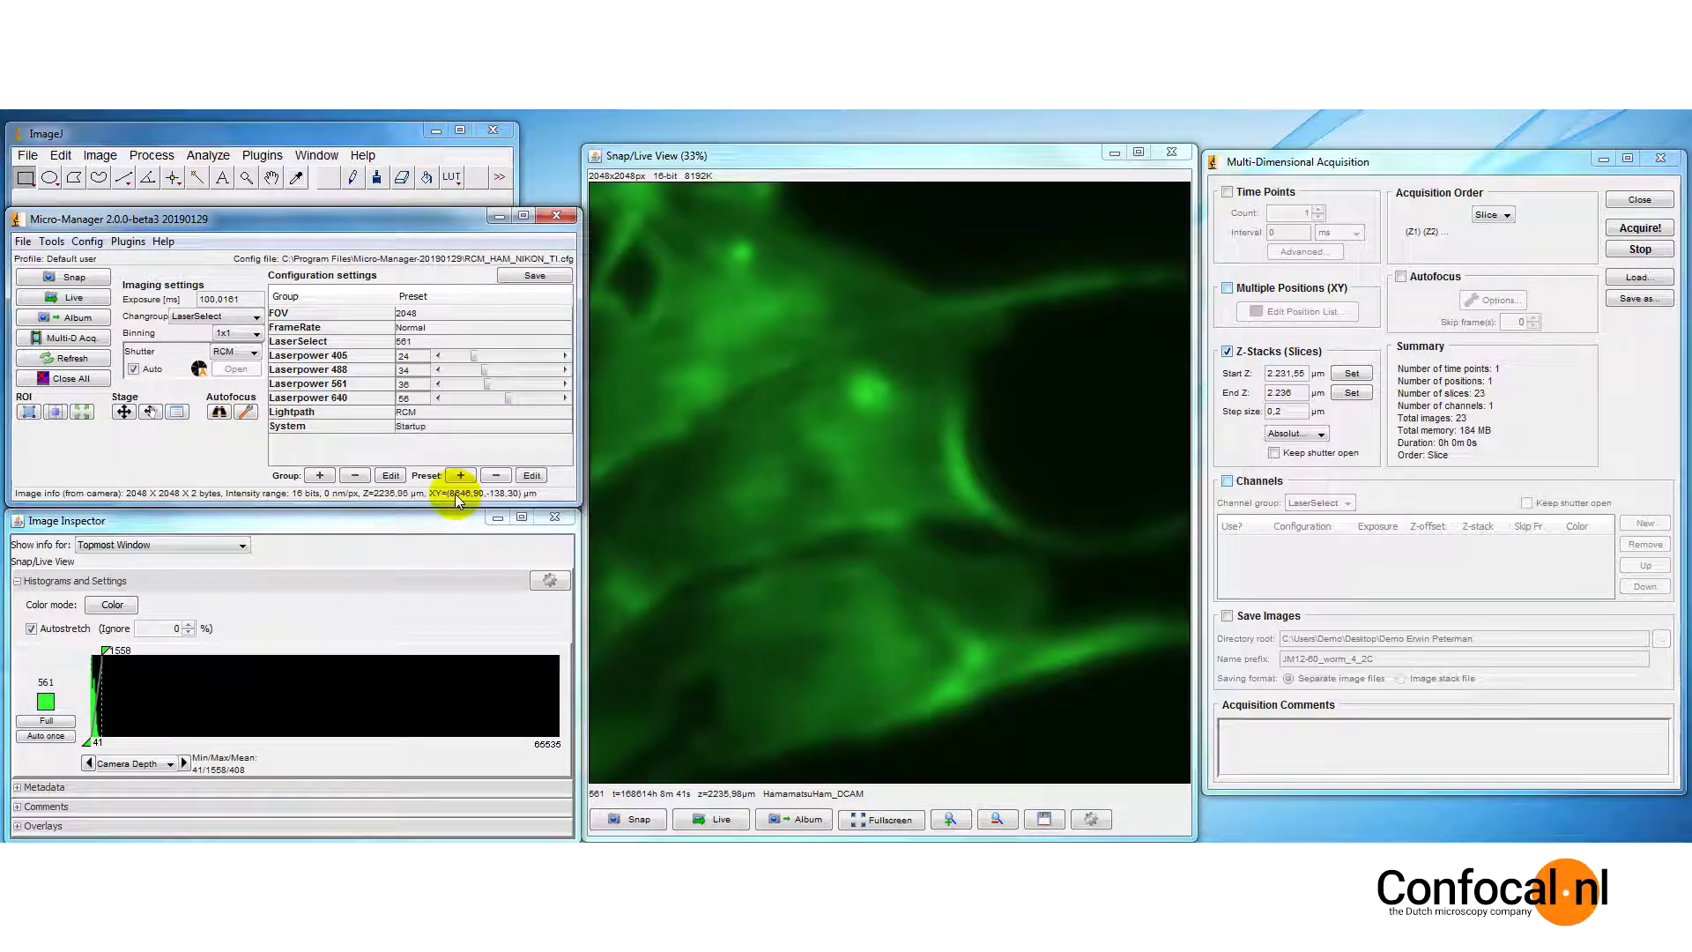
# Acquire the 23-image Z-stack, set its channel colour to green, and save it on the Desktop as 'Z-stack'.
pyautogui.click(1640, 229)
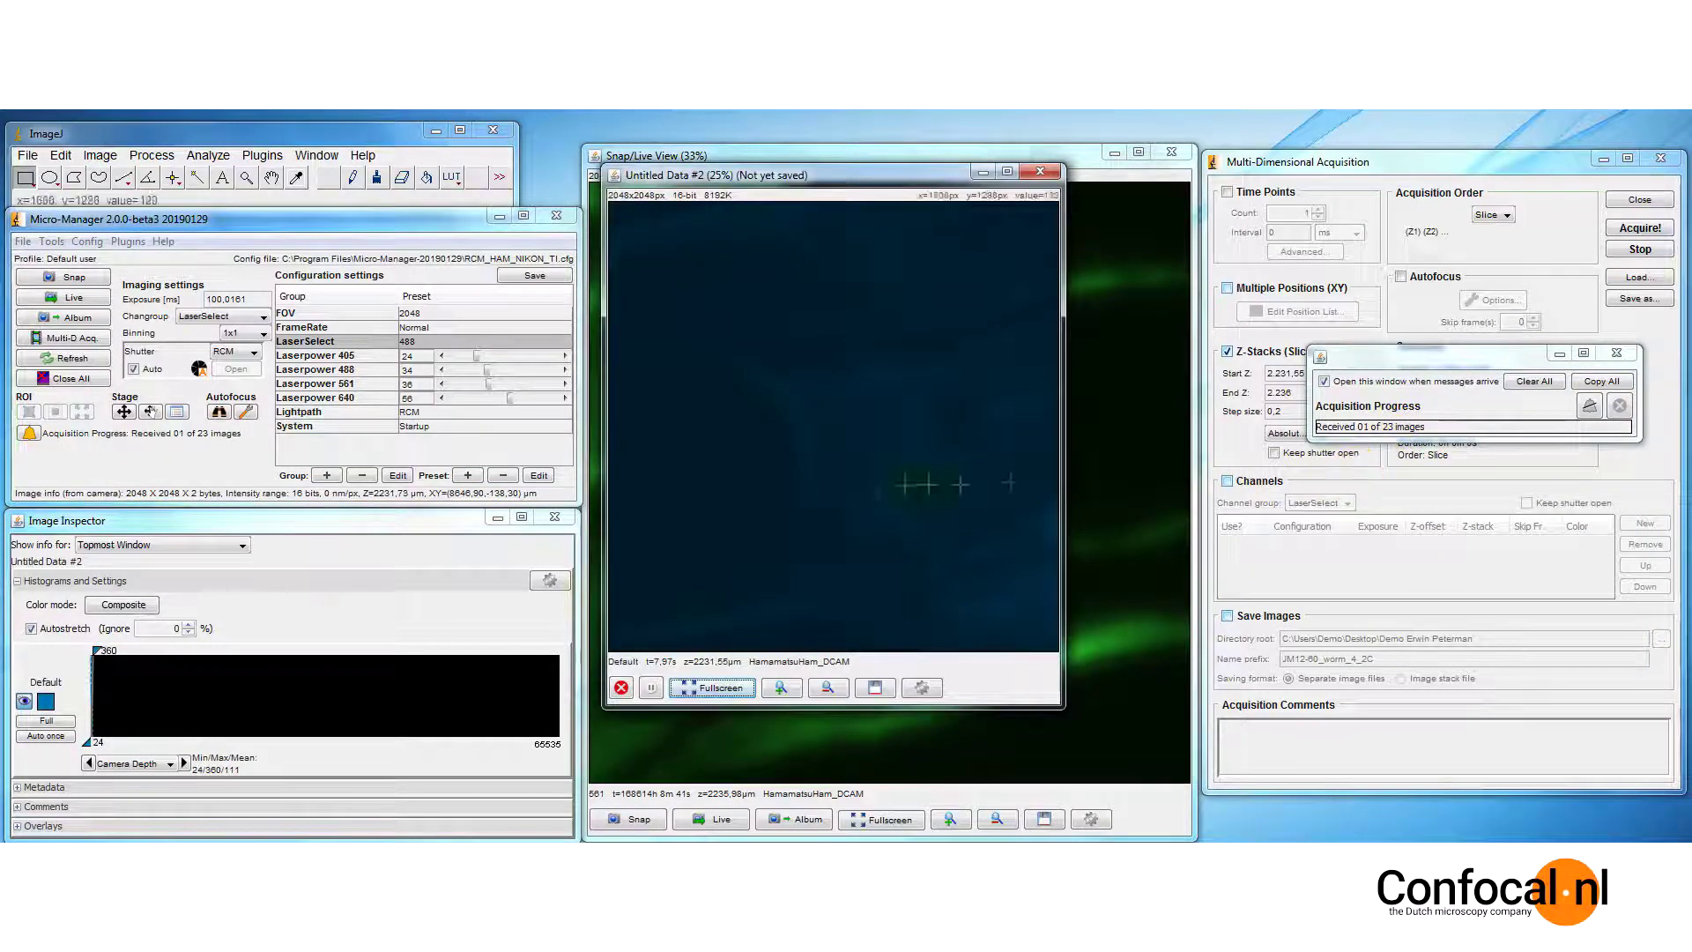
pyautogui.click(46, 702)
pyautogui.click(189, 623)
pyautogui.click(273, 767)
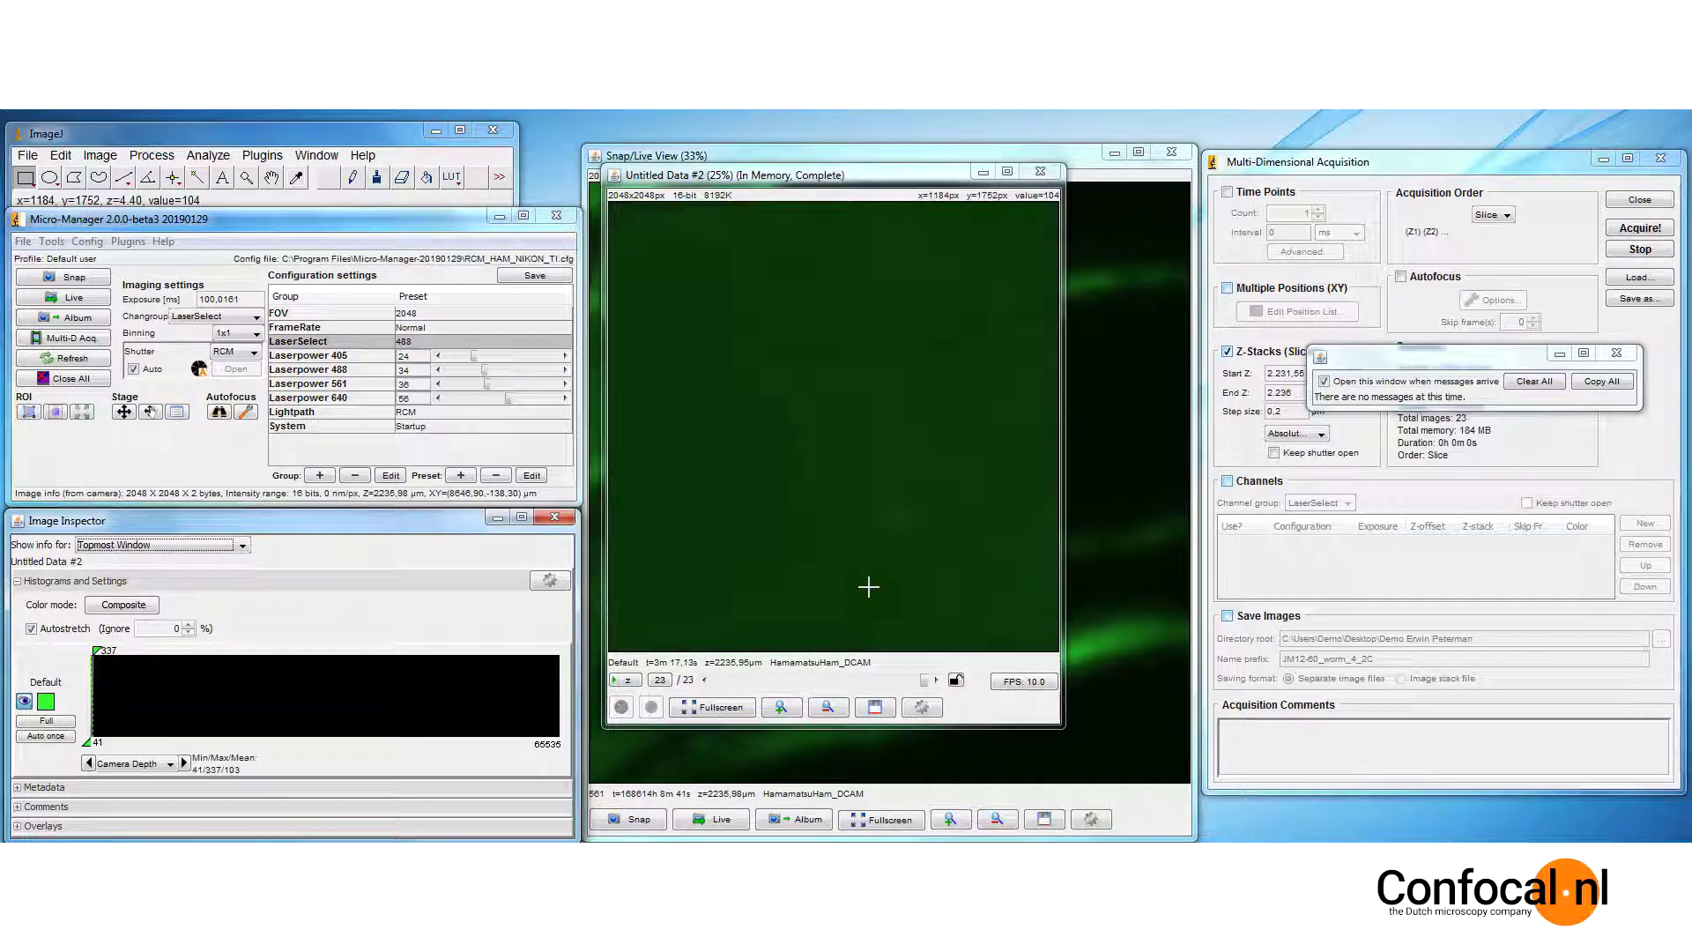
pyautogui.click(875, 707)
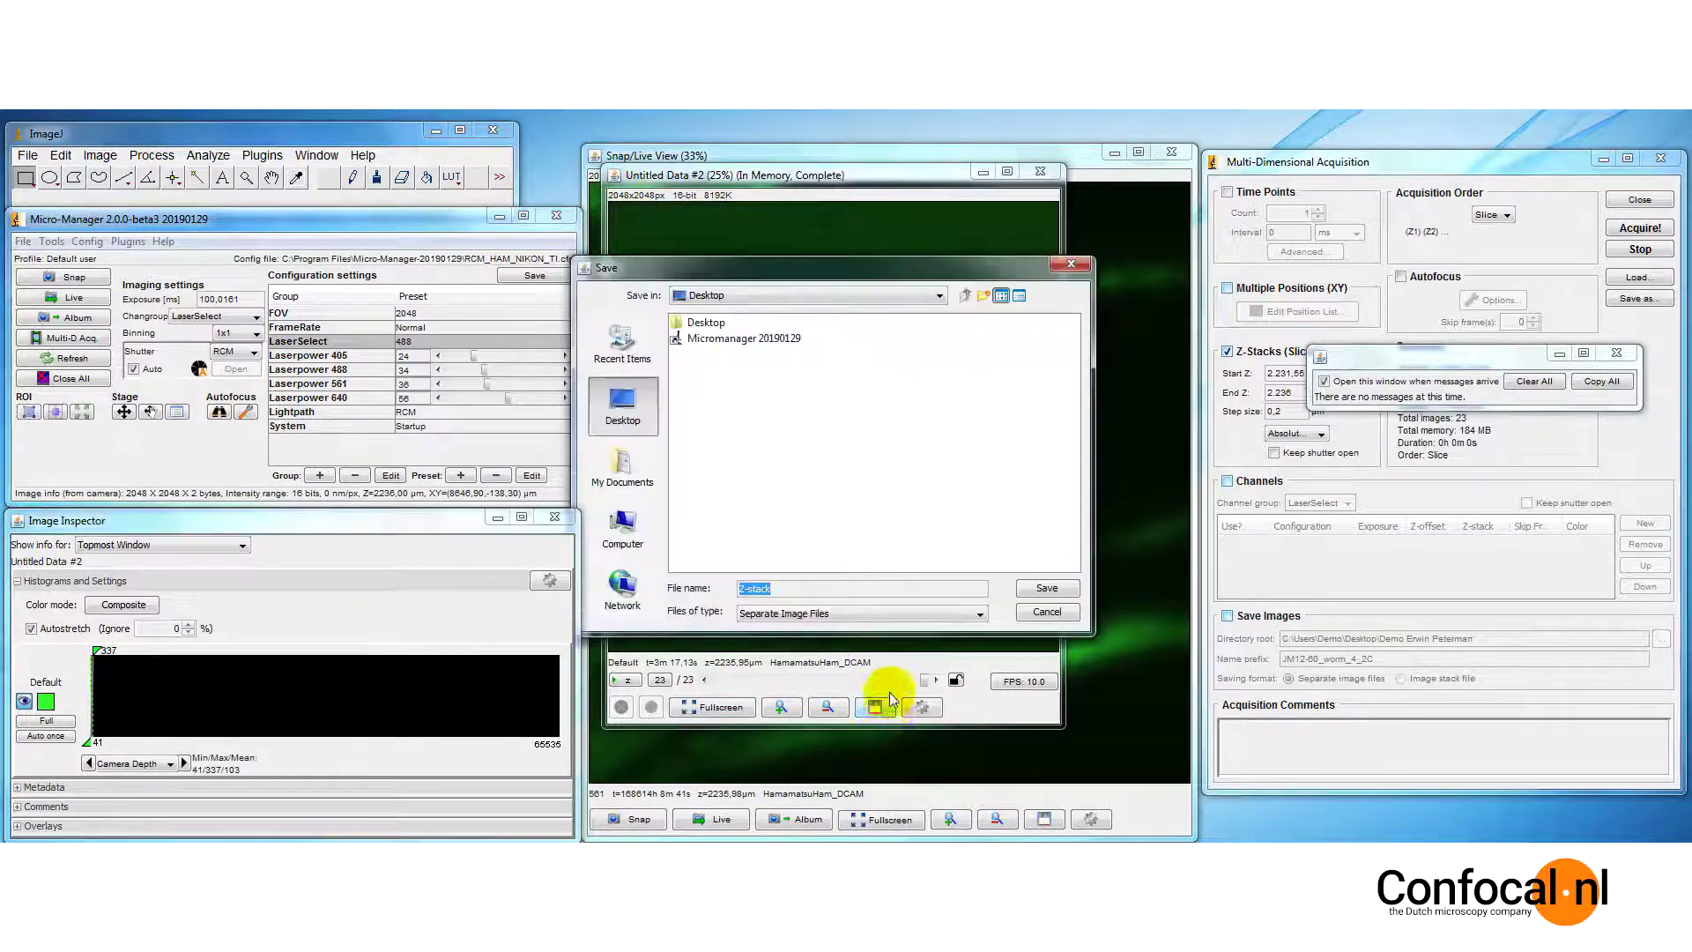
pyautogui.click(1046, 588)
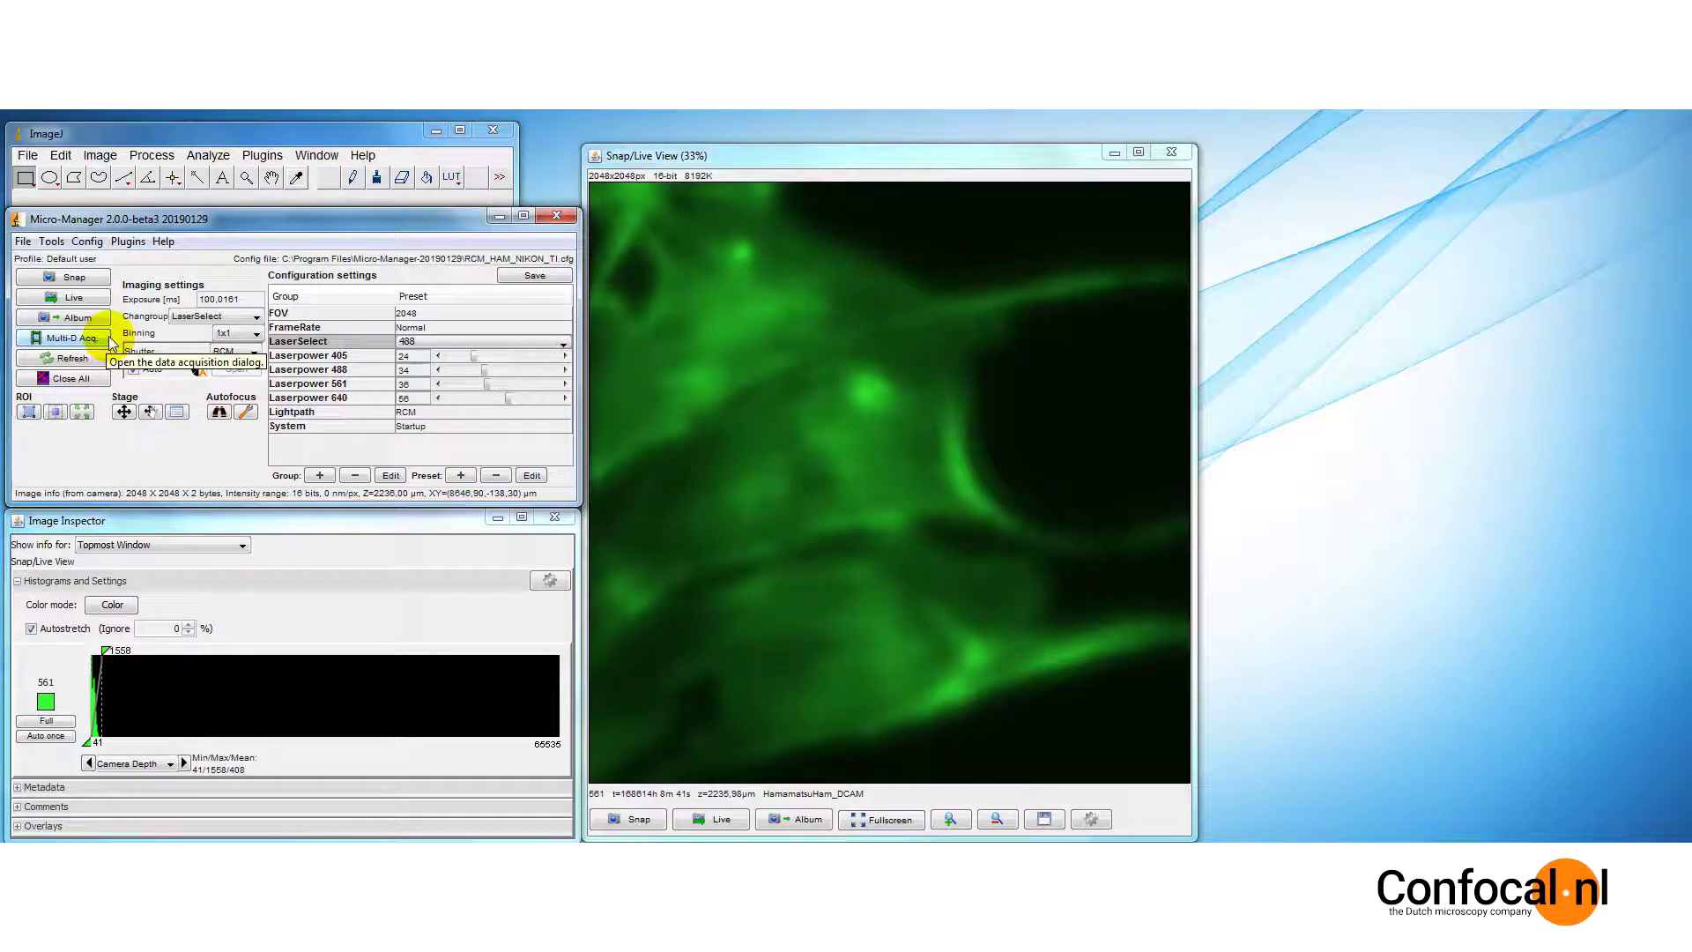
# Enable Channels in Multi-Dimensional Acquisition using the LaserSelect channel group.
pyautogui.click(72, 338)
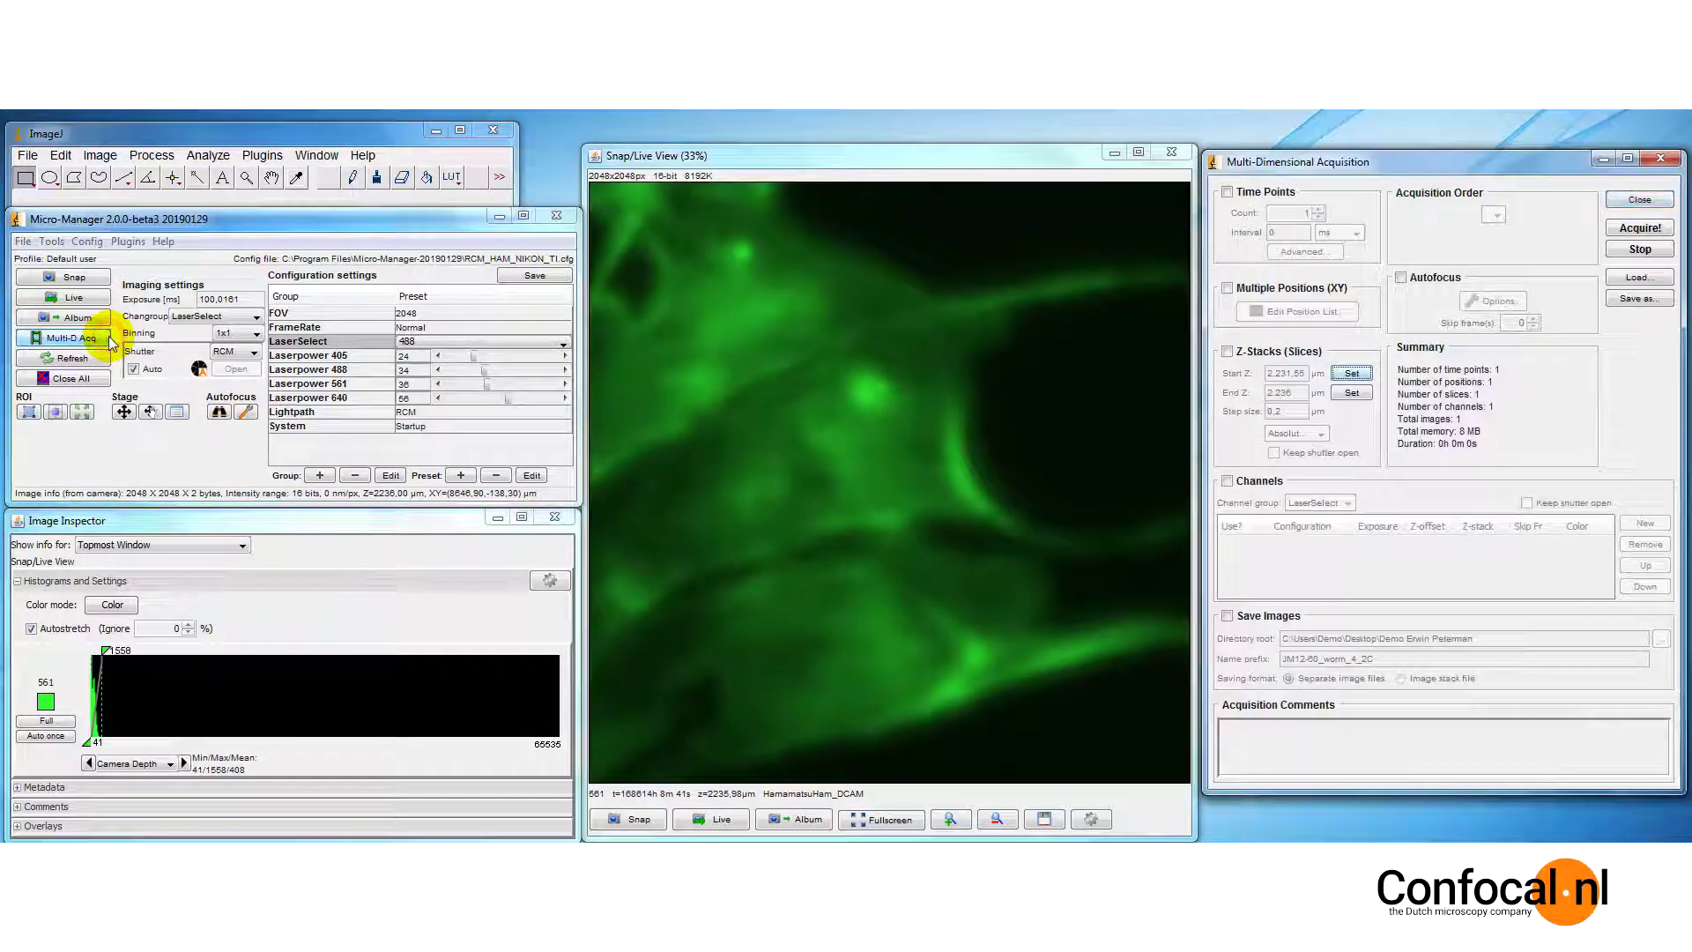
pyautogui.click(1228, 481)
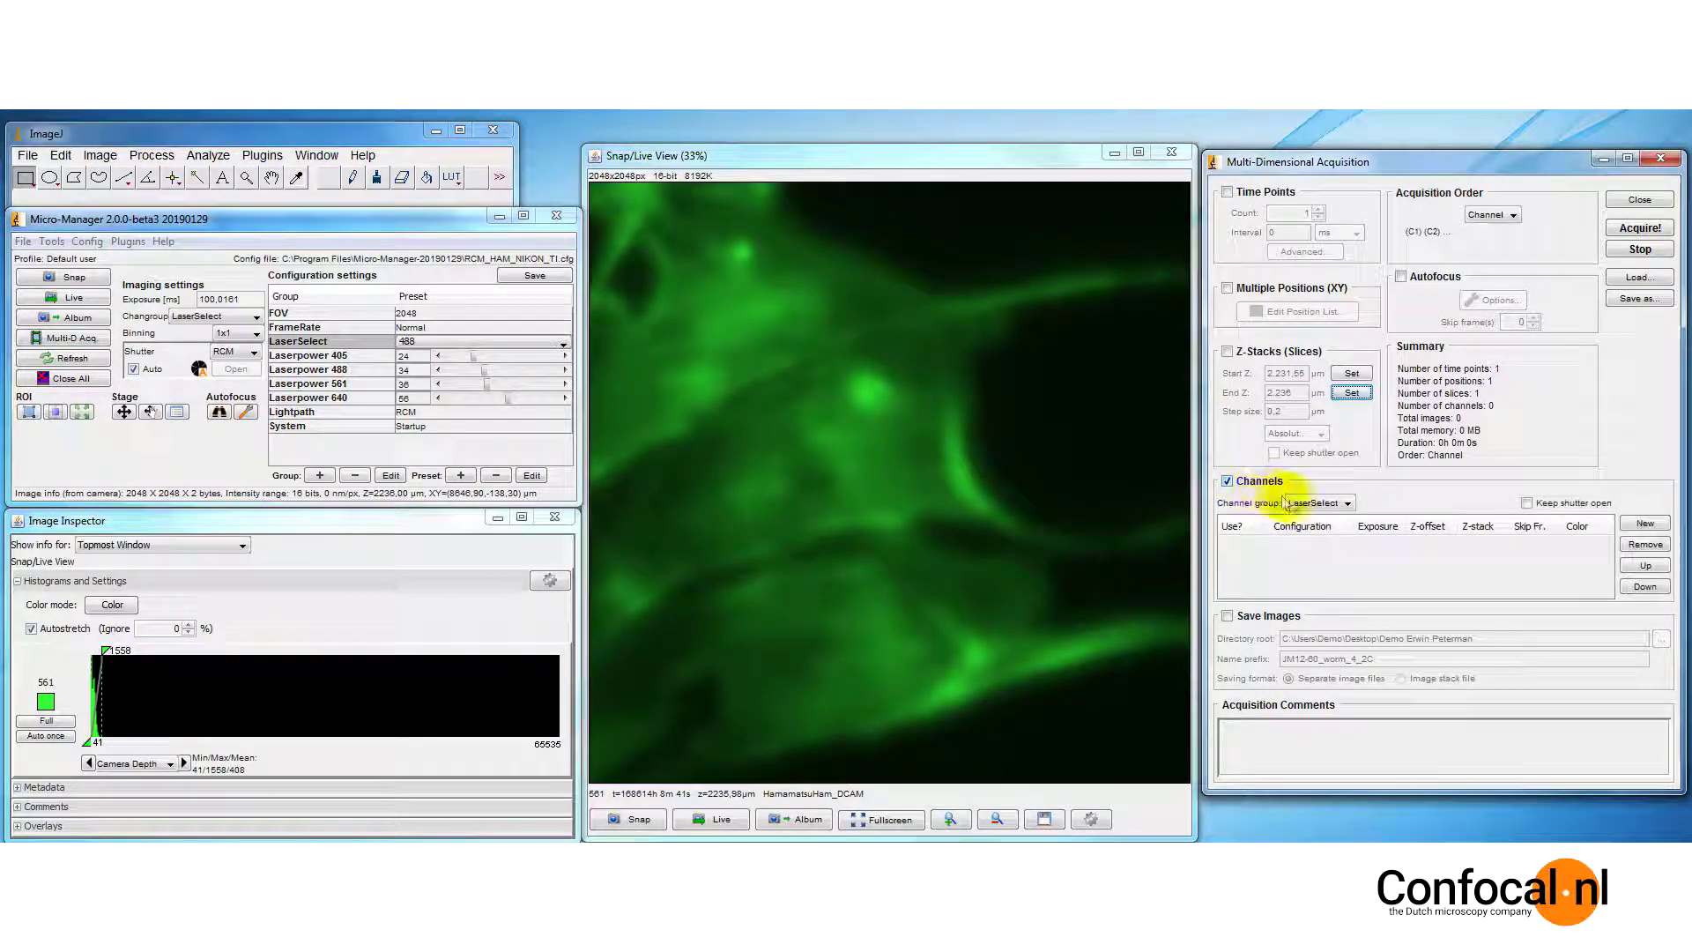
pyautogui.click(1316, 502)
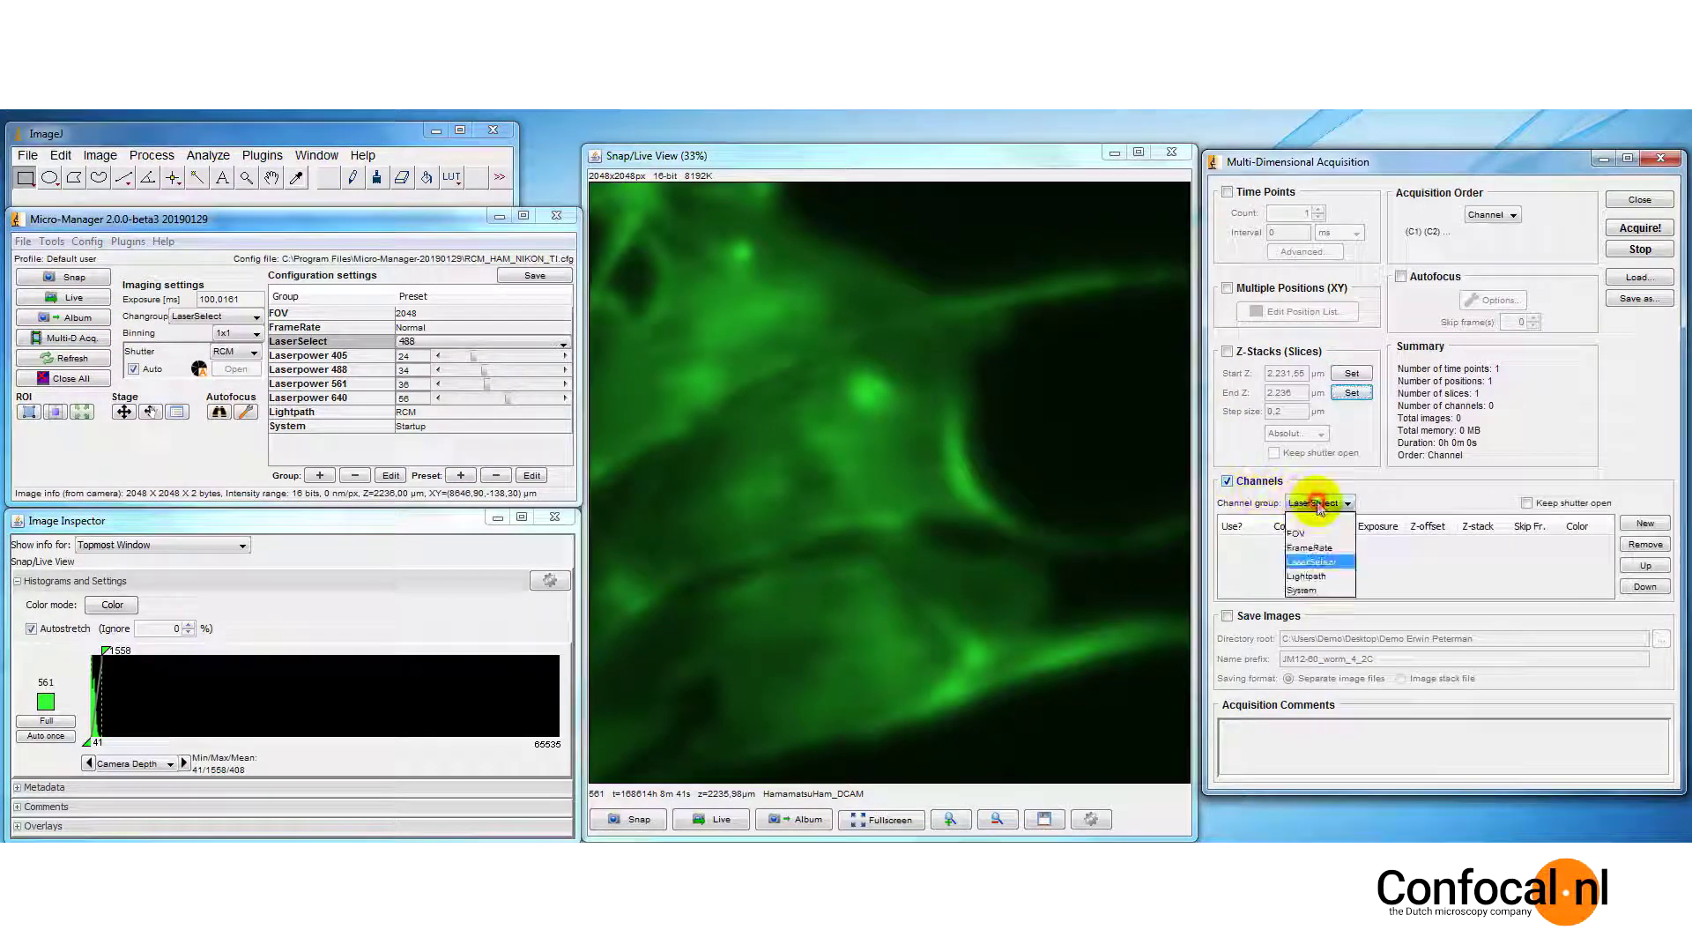
pyautogui.click(1336, 567)
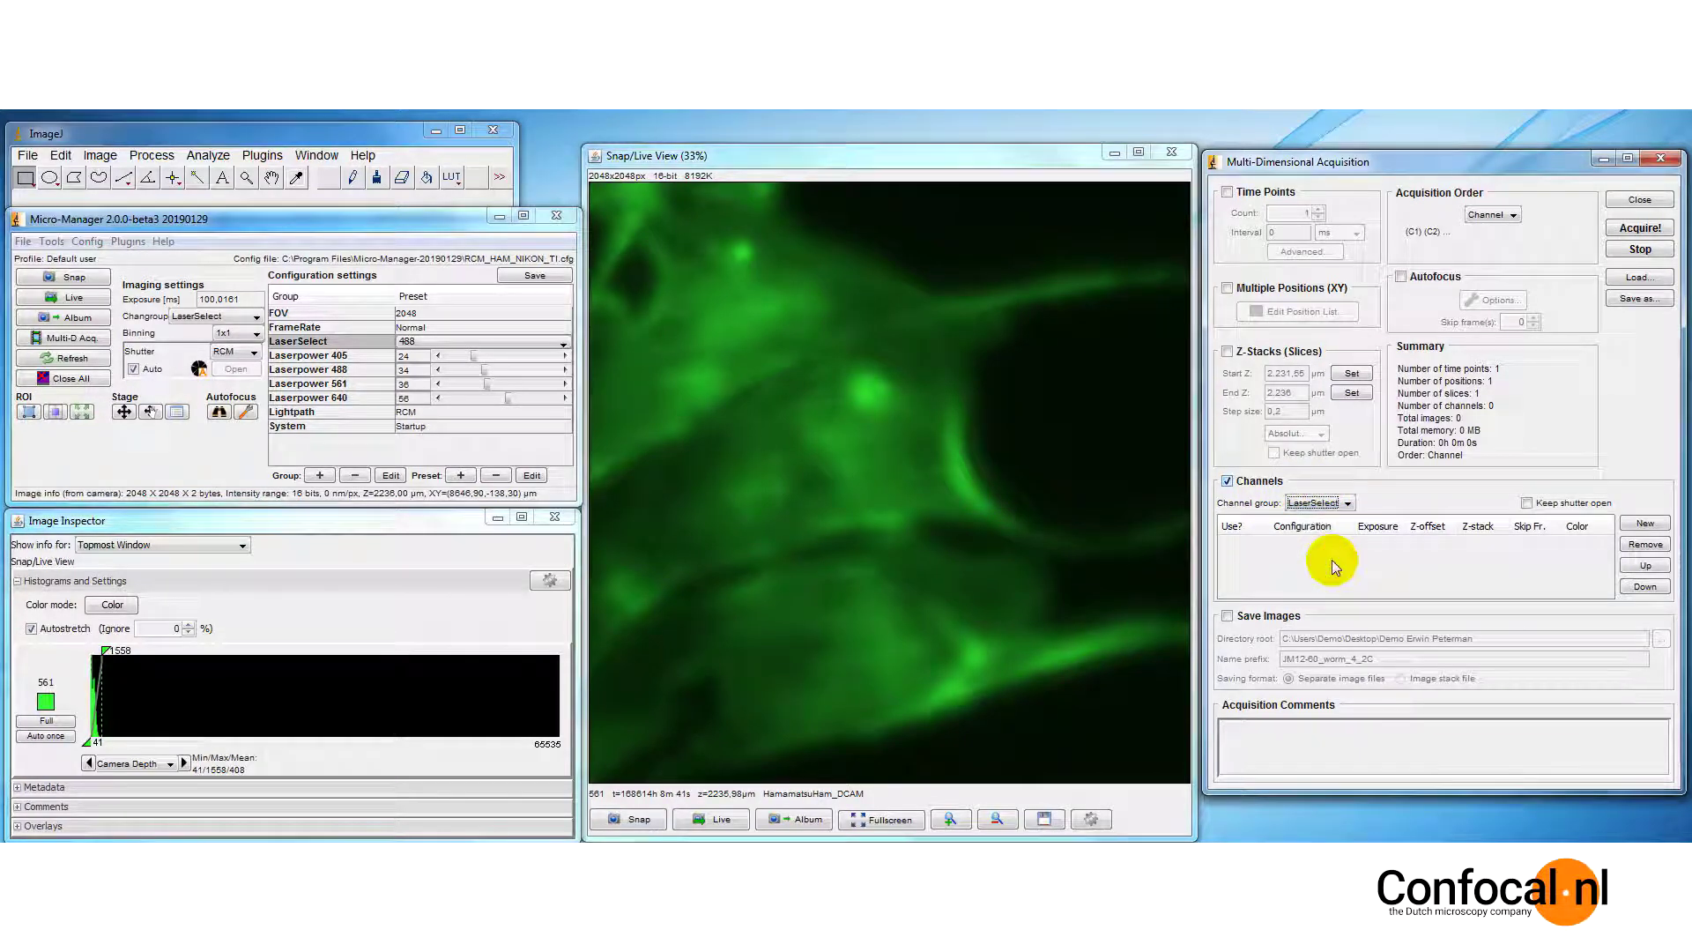
# Add two channels, 488 and 561, and display the 488 channel in green.
pyautogui.click(1631, 527)
pyautogui.click(1632, 529)
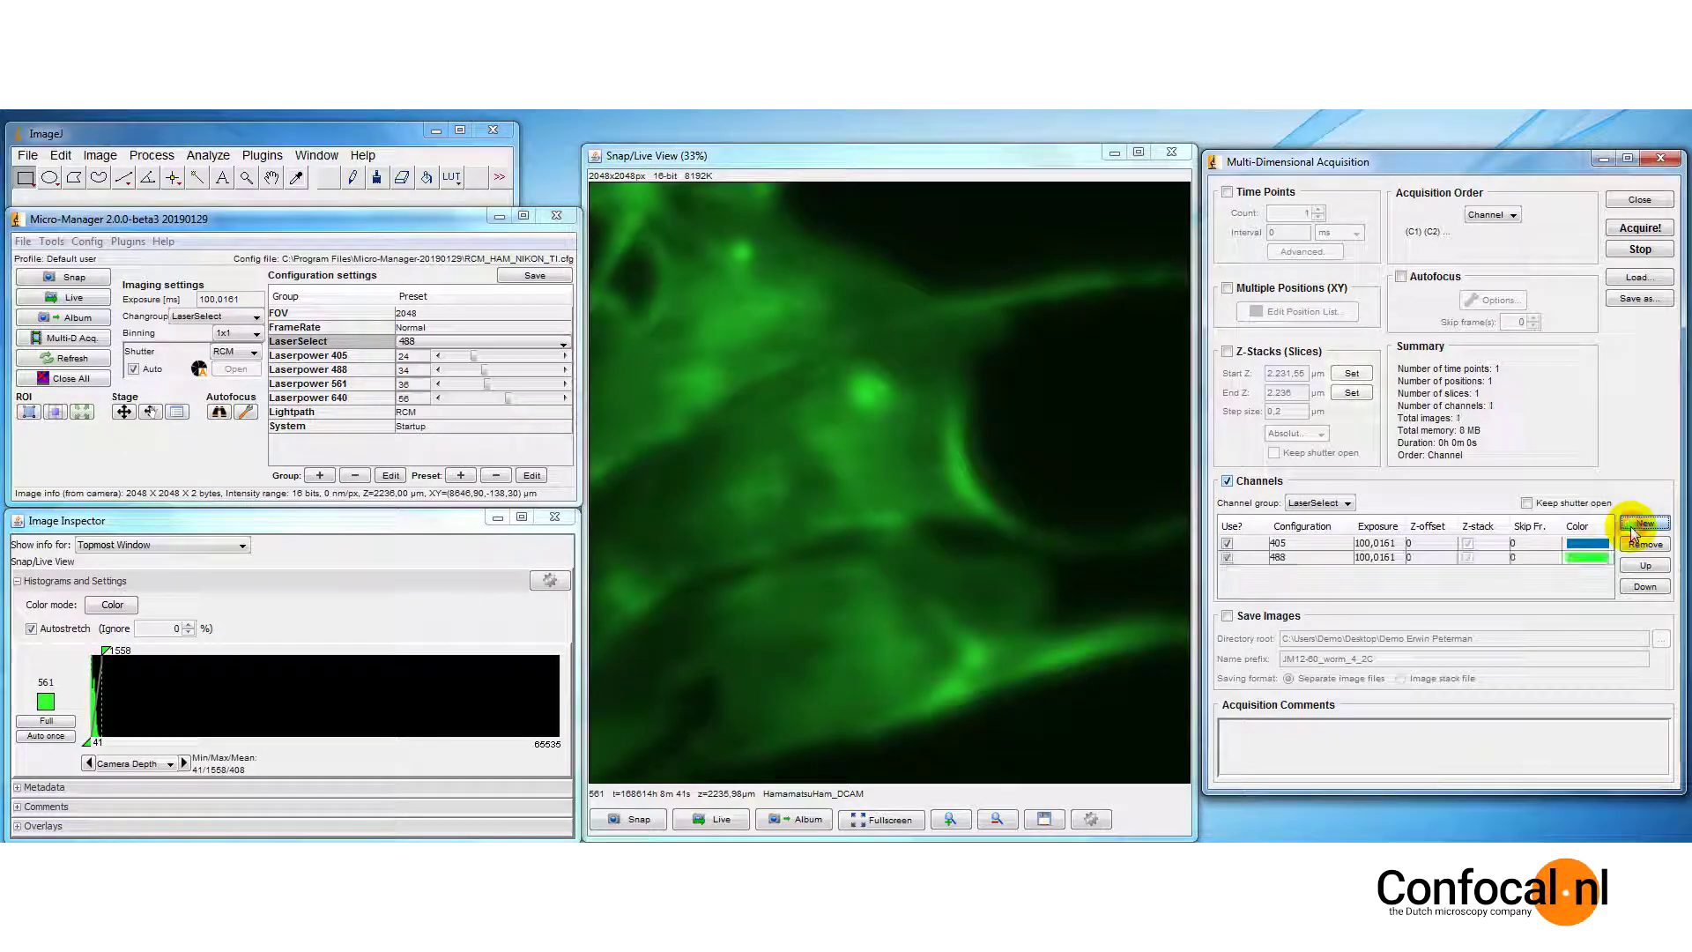
pyautogui.click(1342, 565)
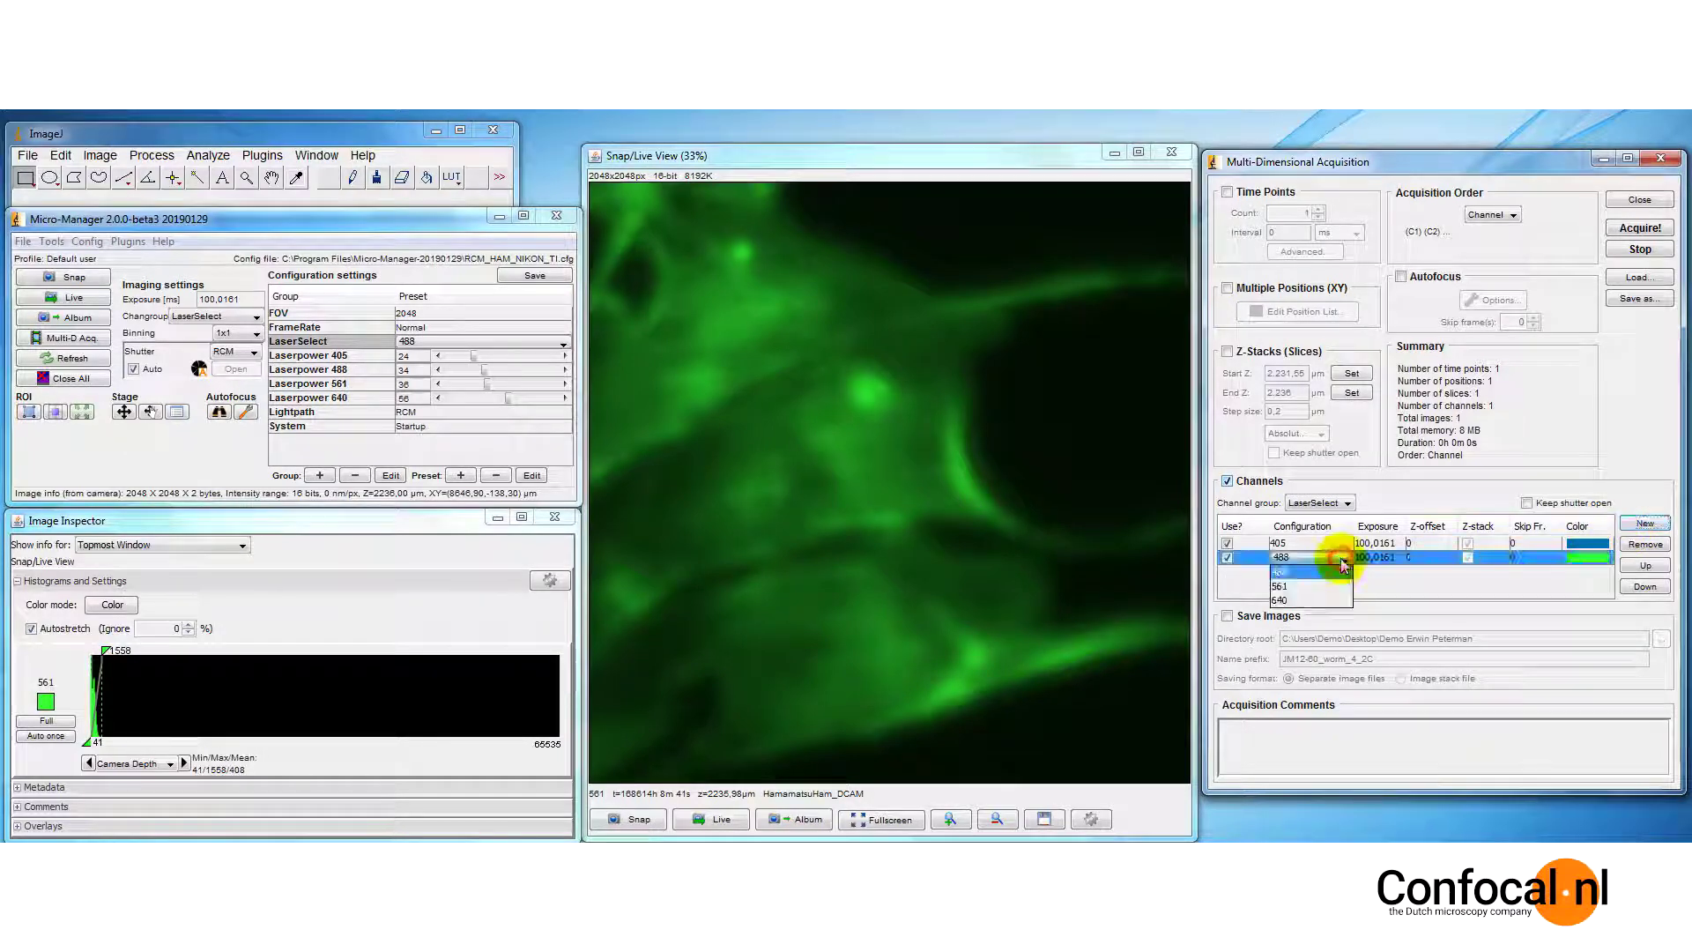
pyautogui.click(1337, 586)
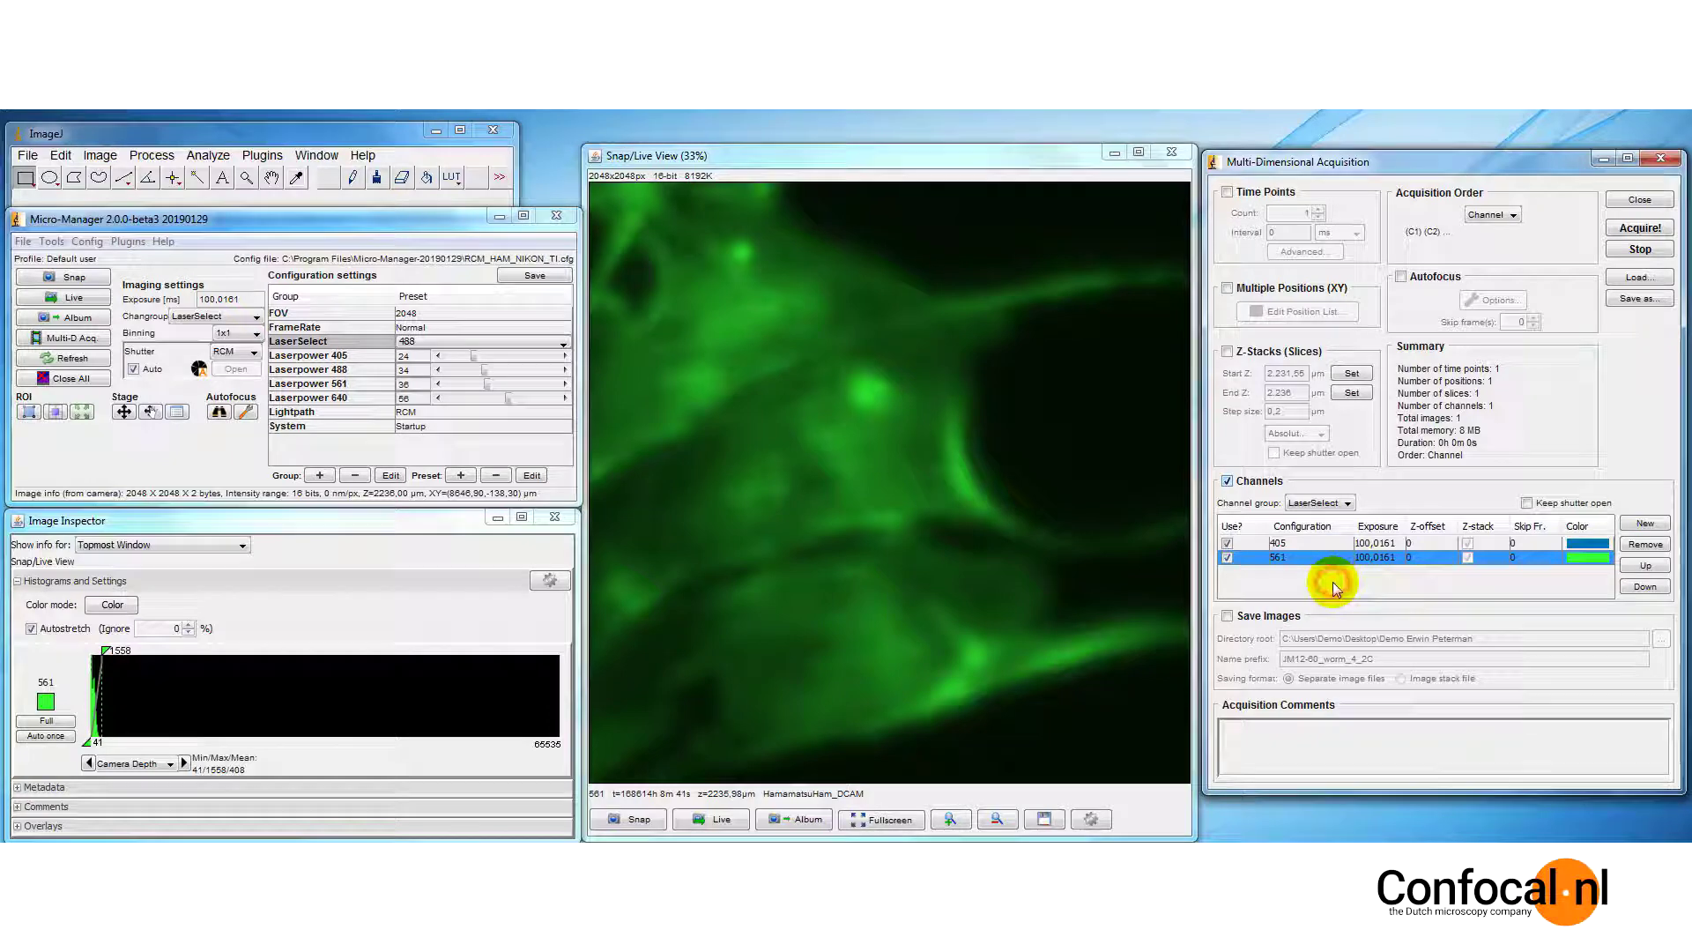
pyautogui.click(1338, 547)
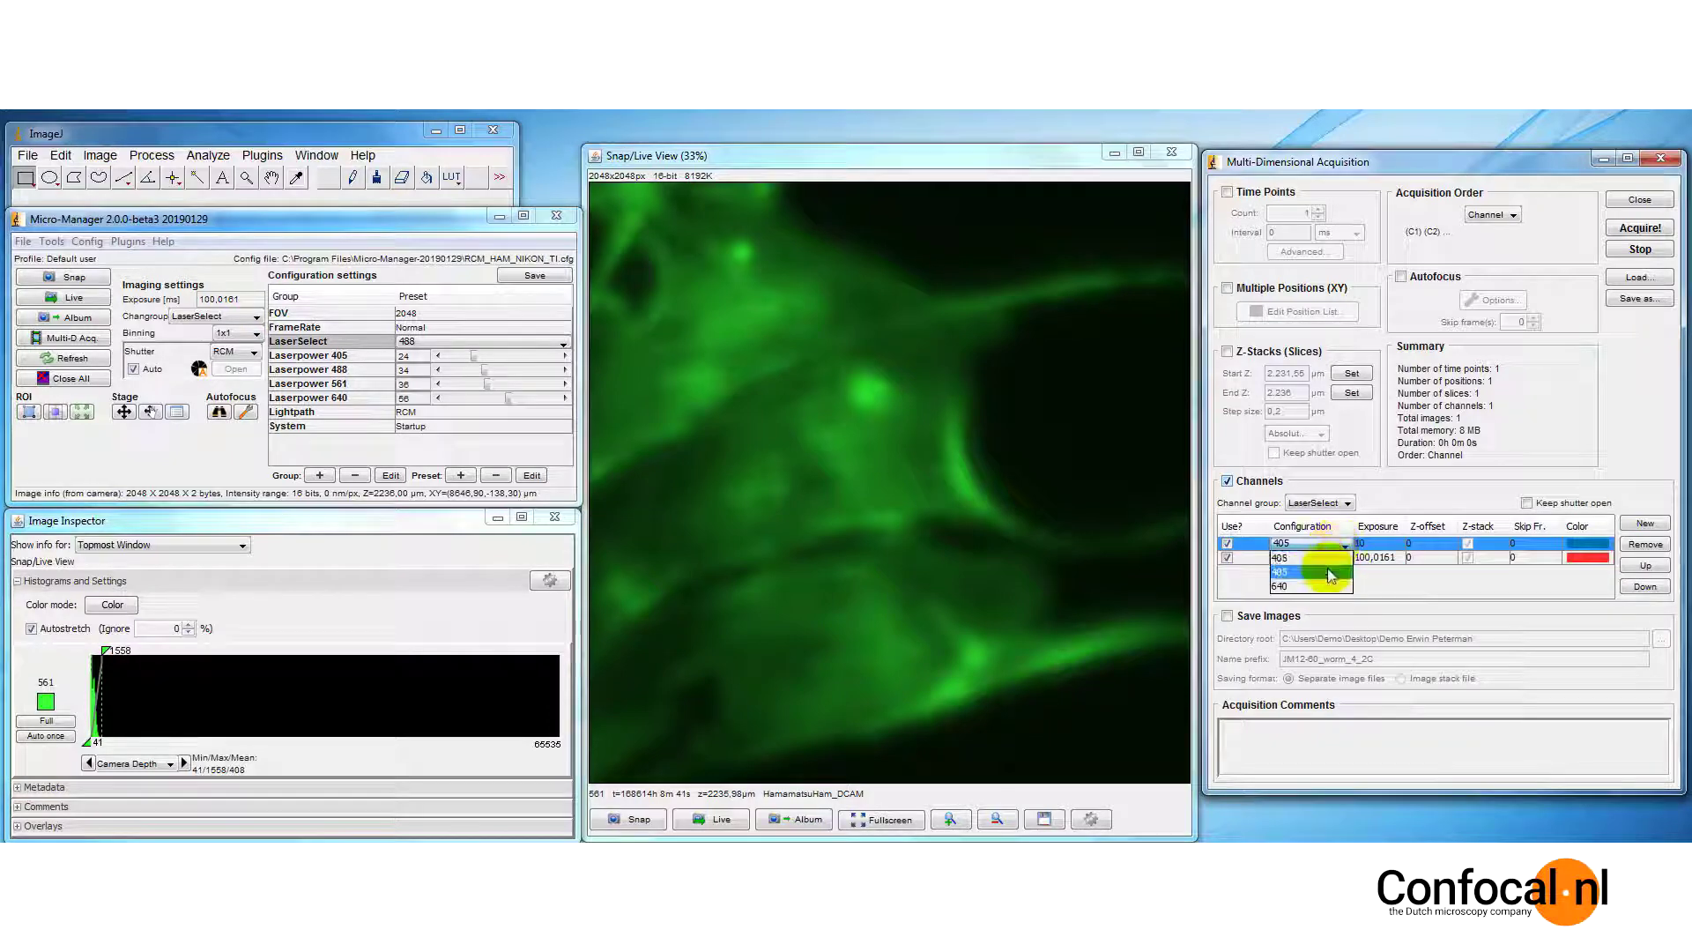
pyautogui.click(1585, 544)
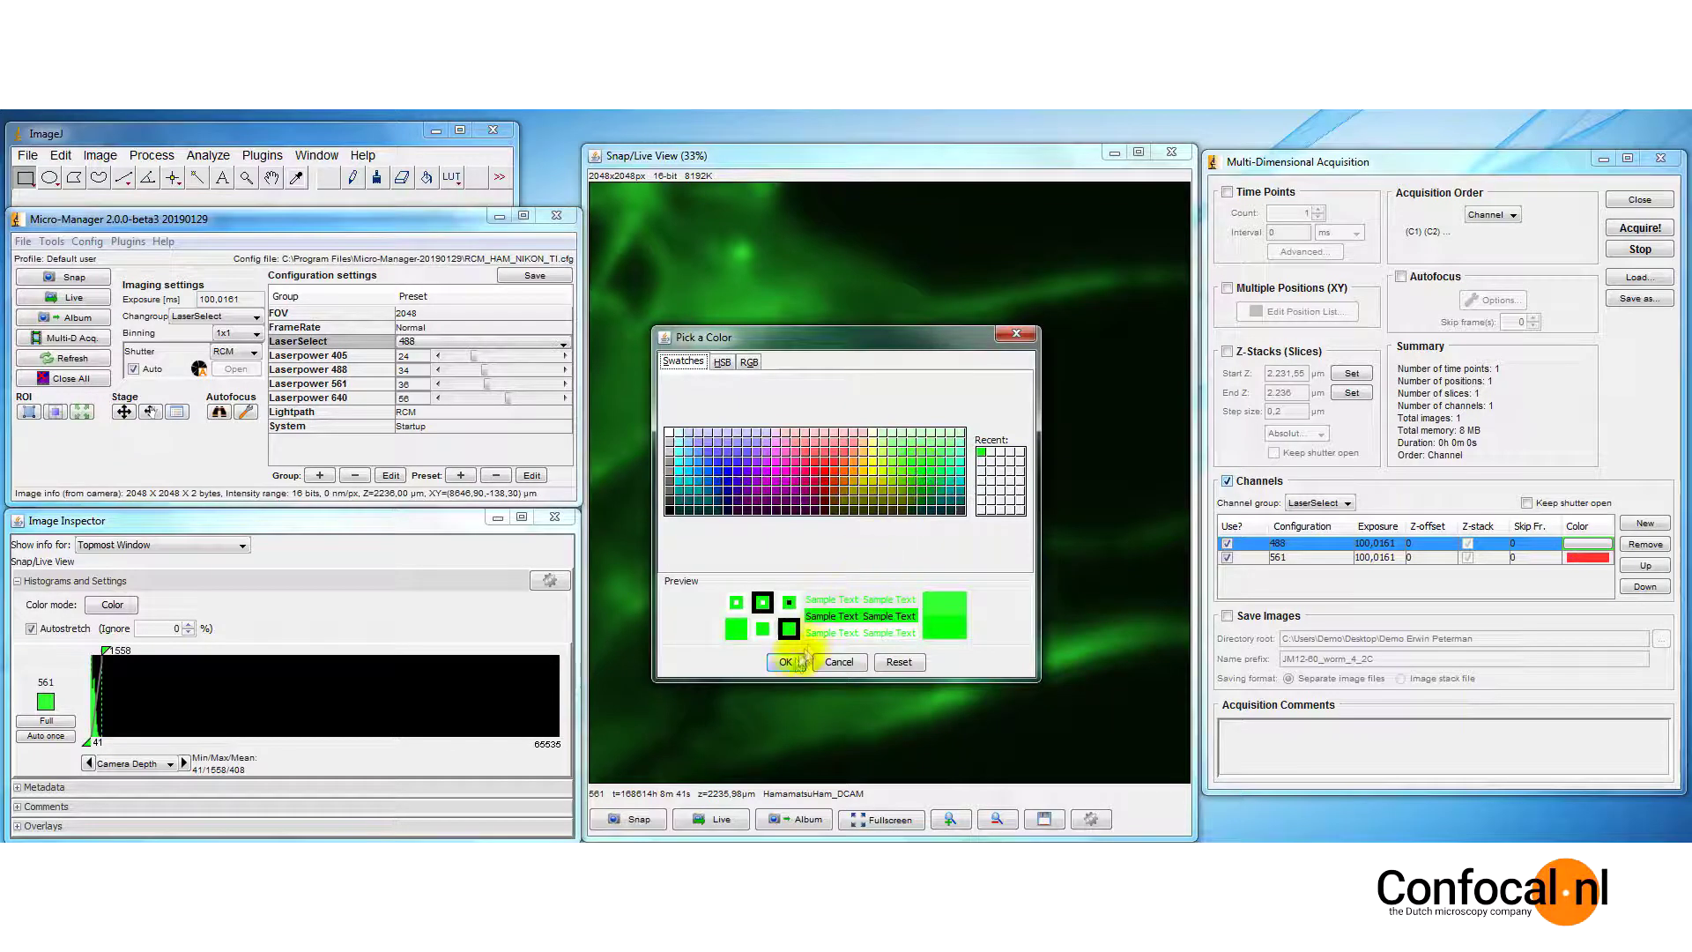
pyautogui.click(786, 662)
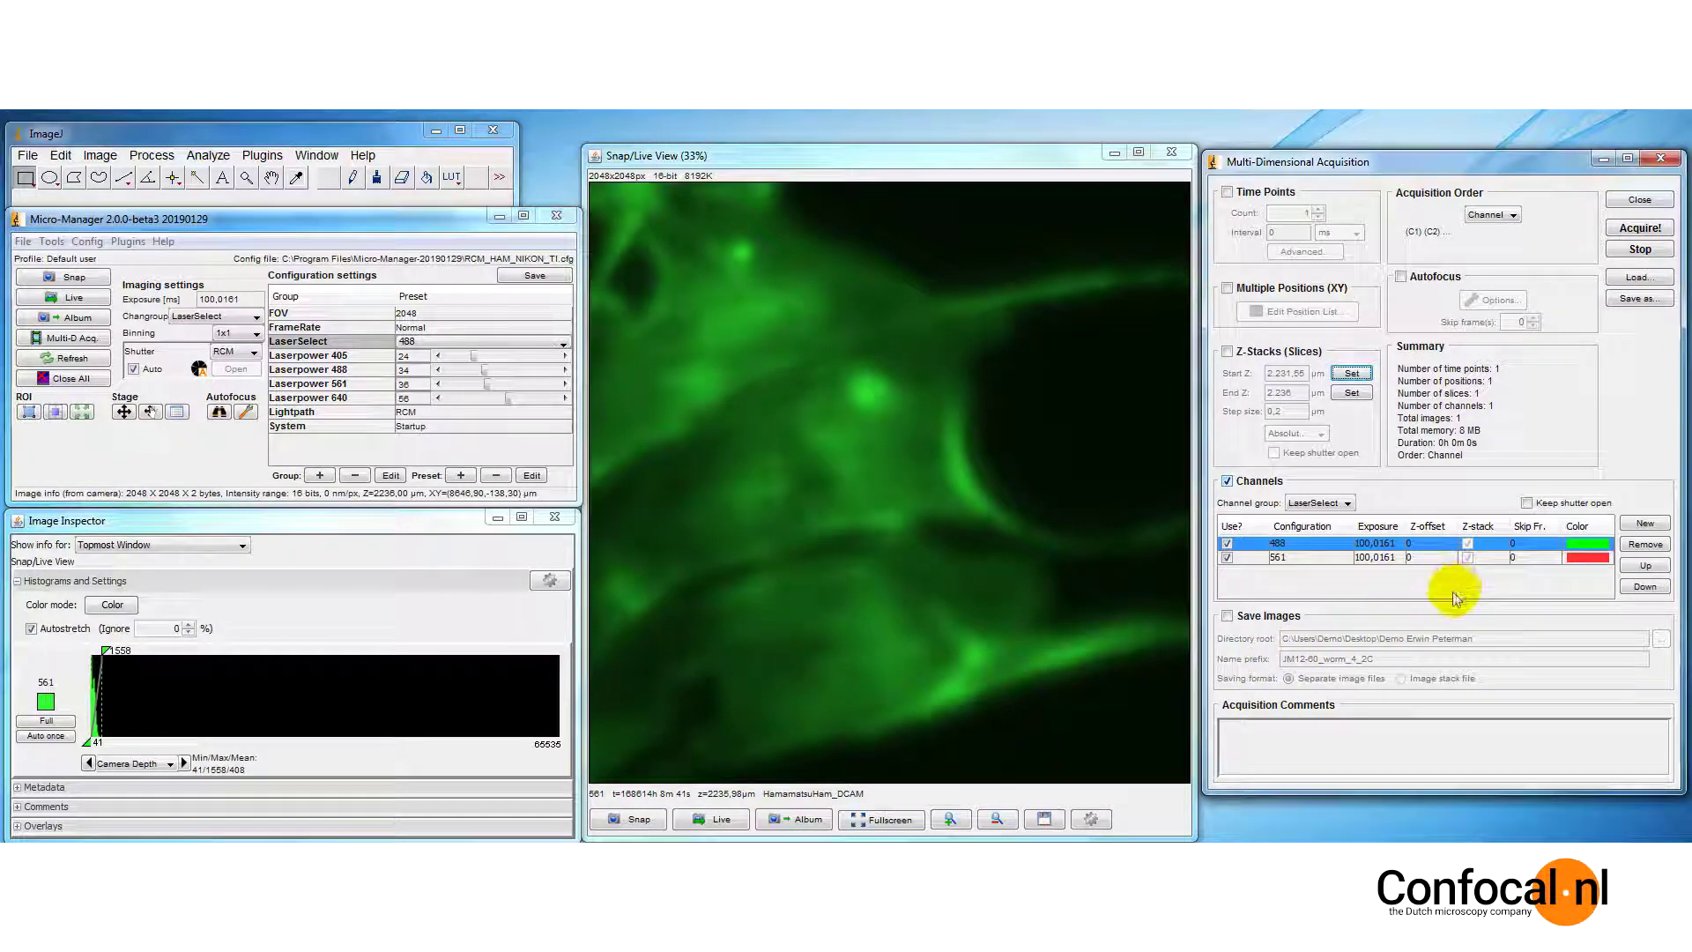
# View the cells live through the Bypass - GFP light path, stop Live, then restore the light path to RCM.
pyautogui.click(426, 412)
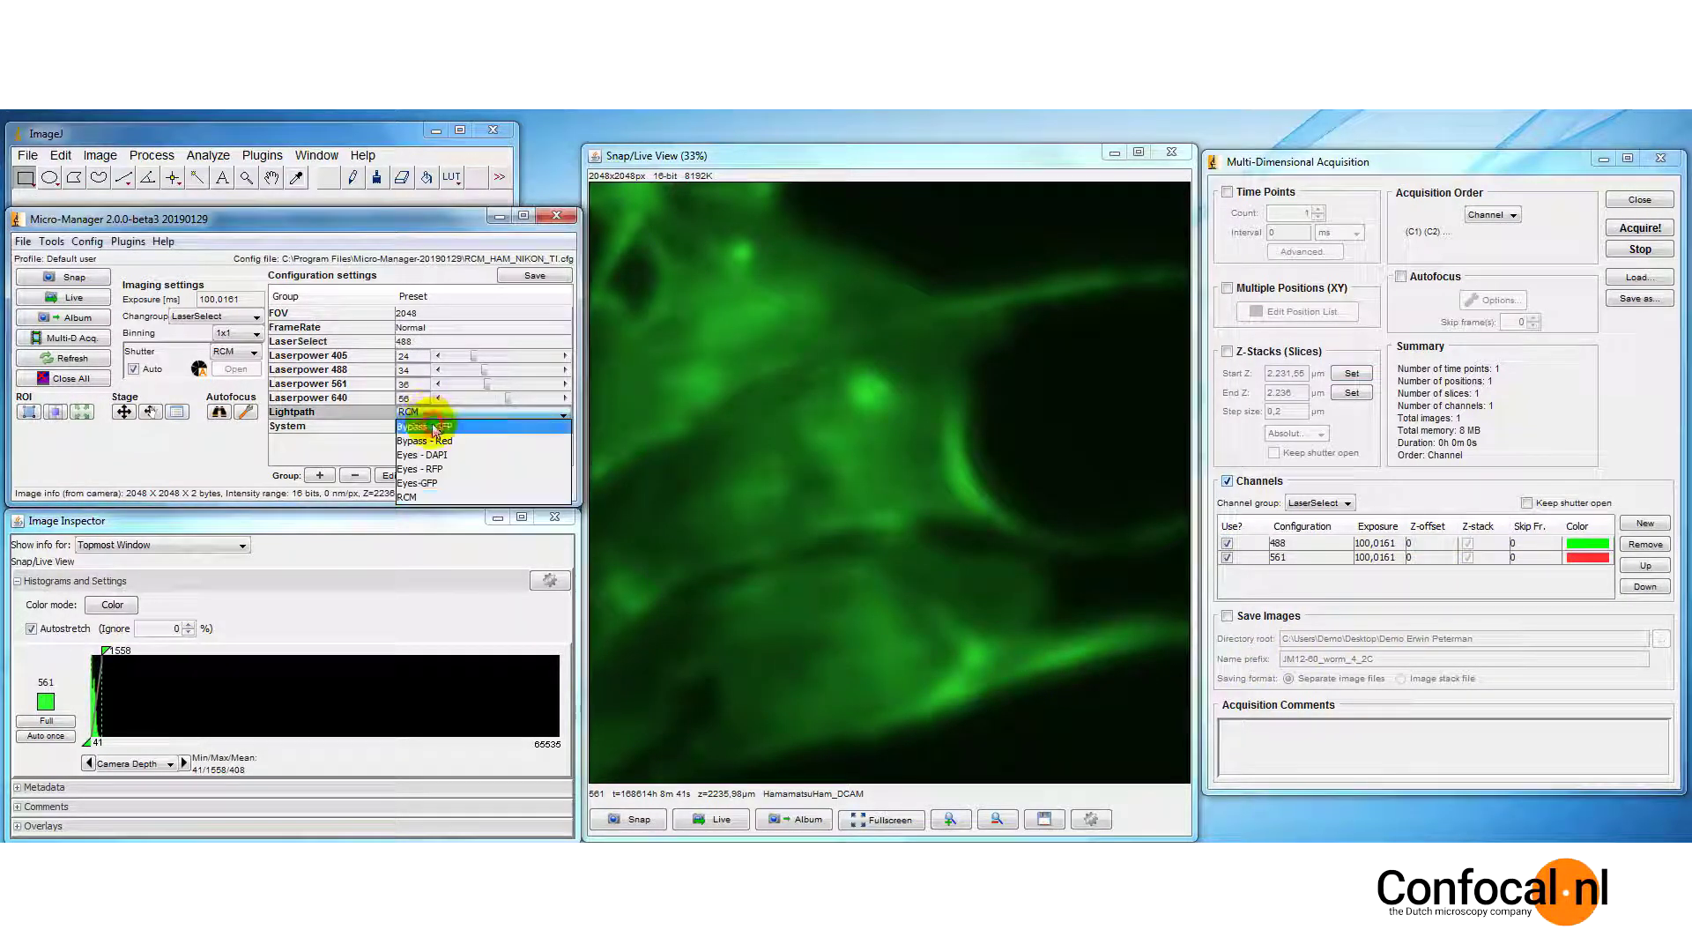
pyautogui.click(434, 428)
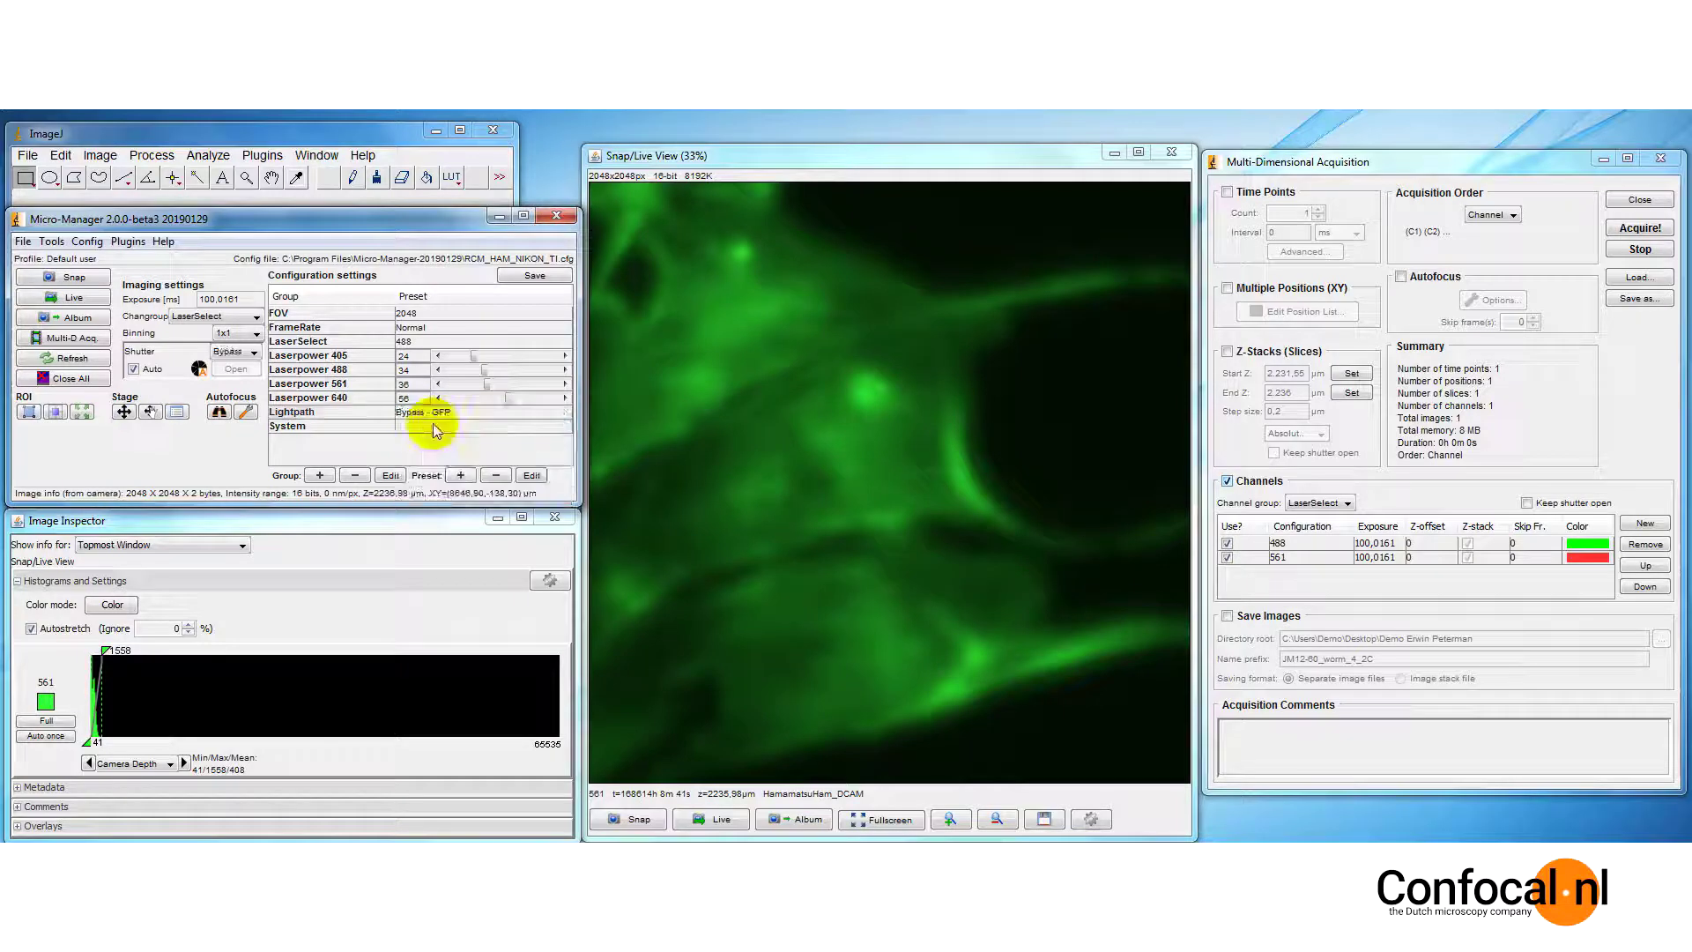
pyautogui.click(731, 825)
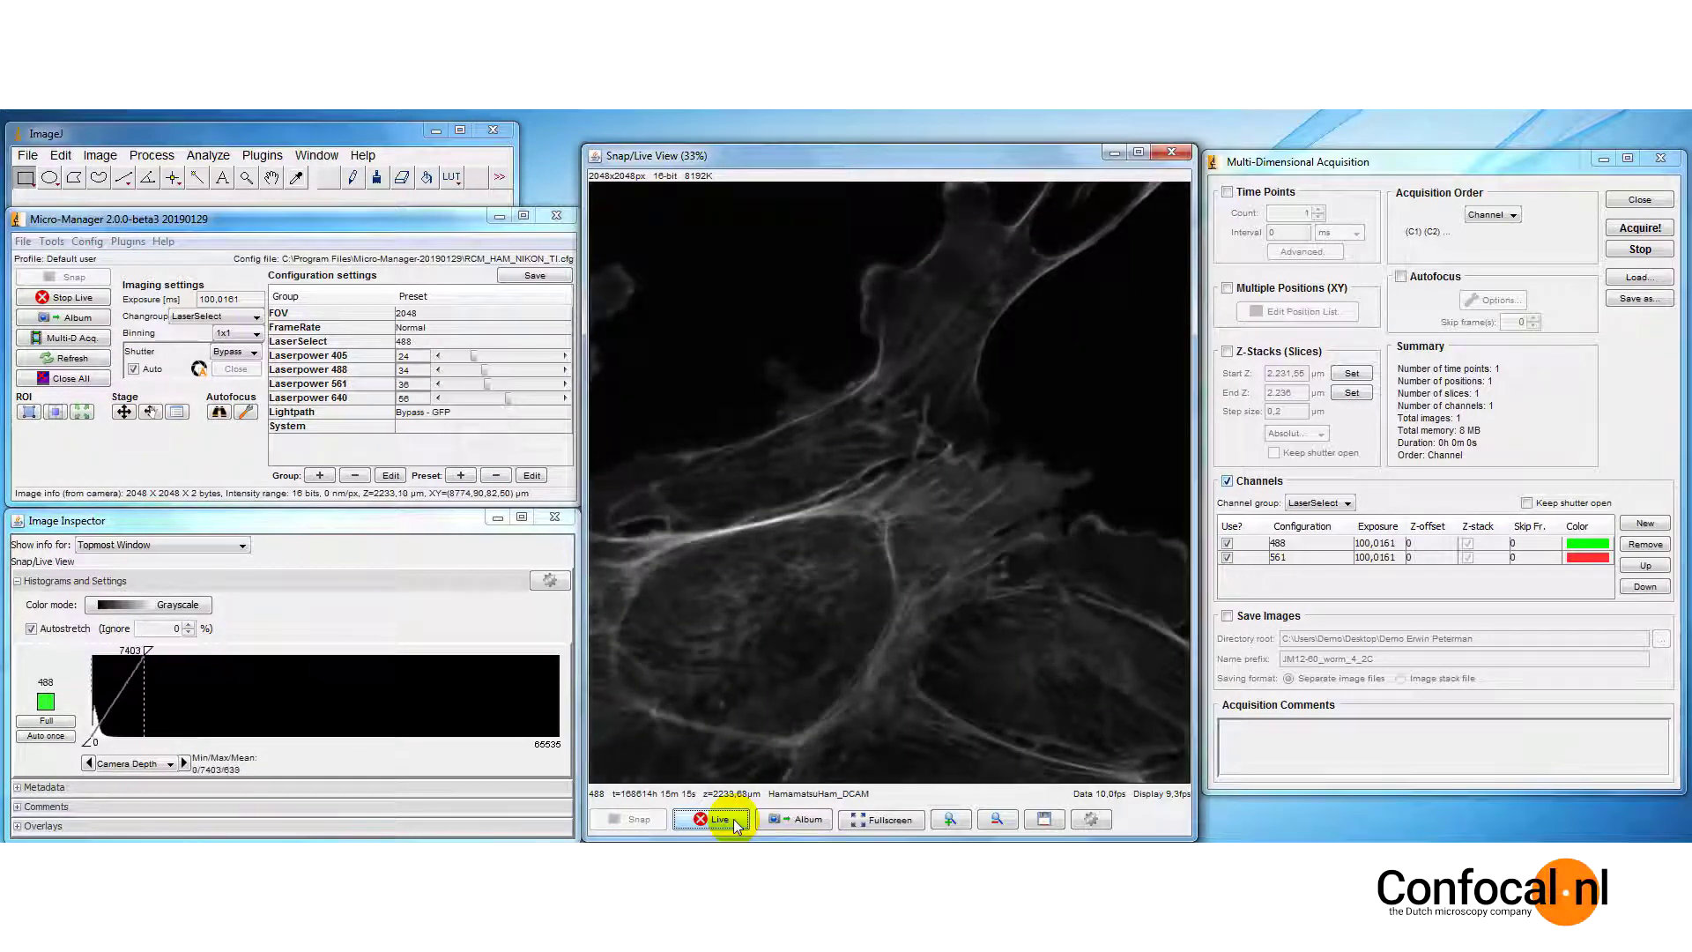
pyautogui.click(735, 822)
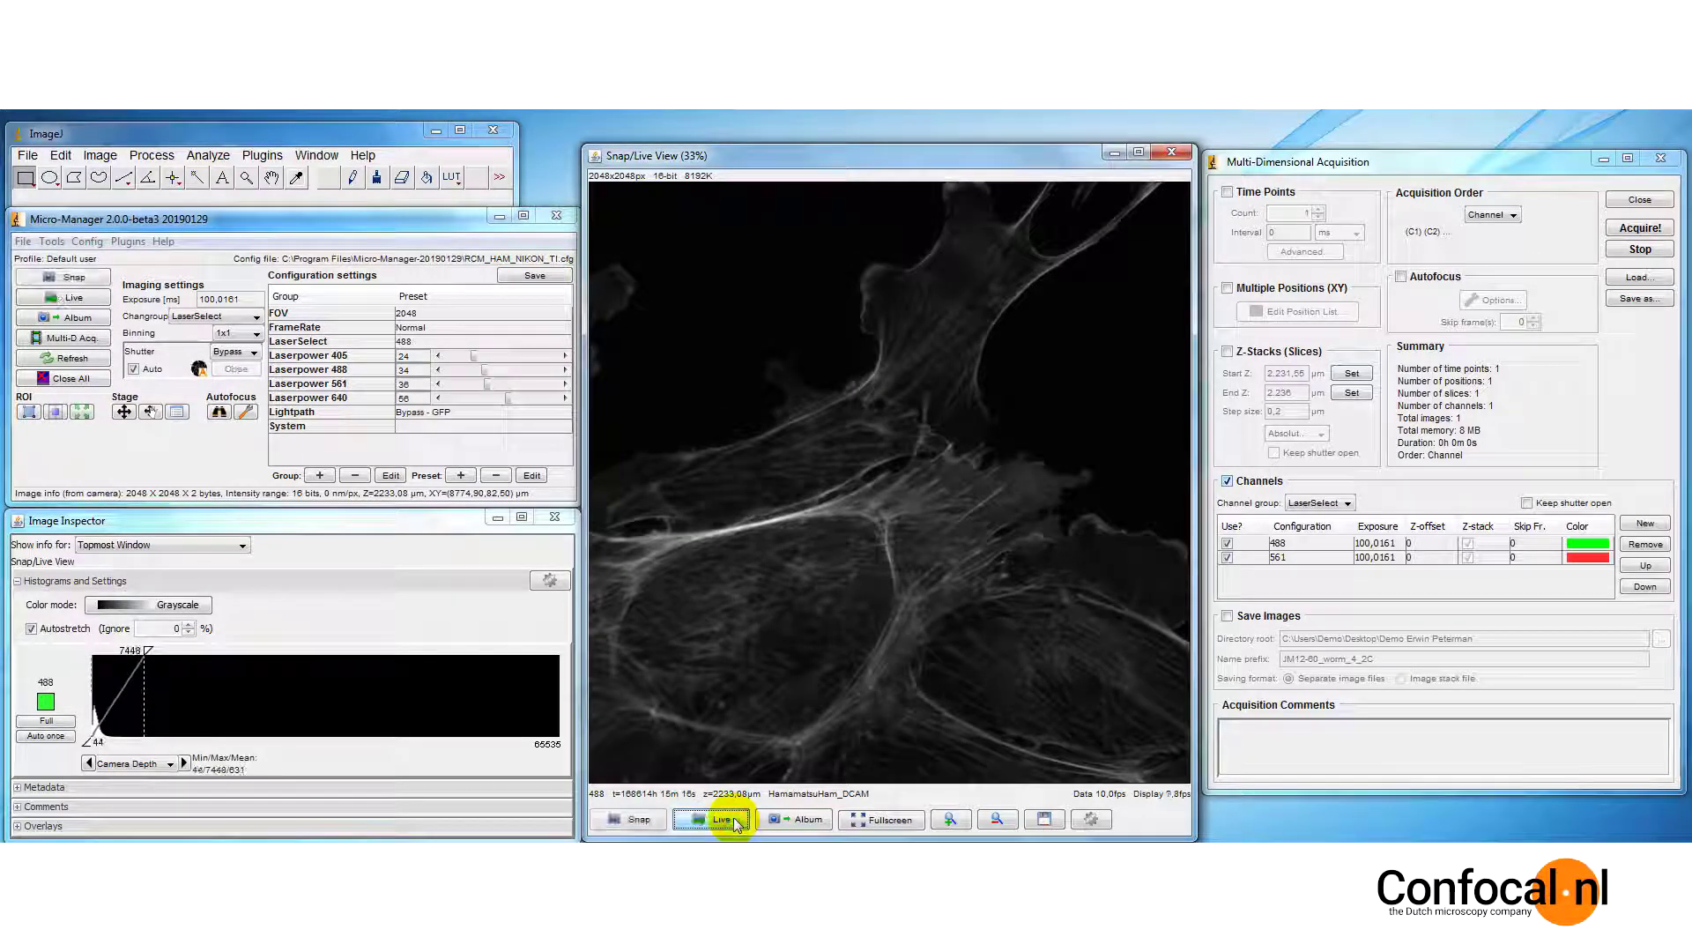
pyautogui.click(445, 419)
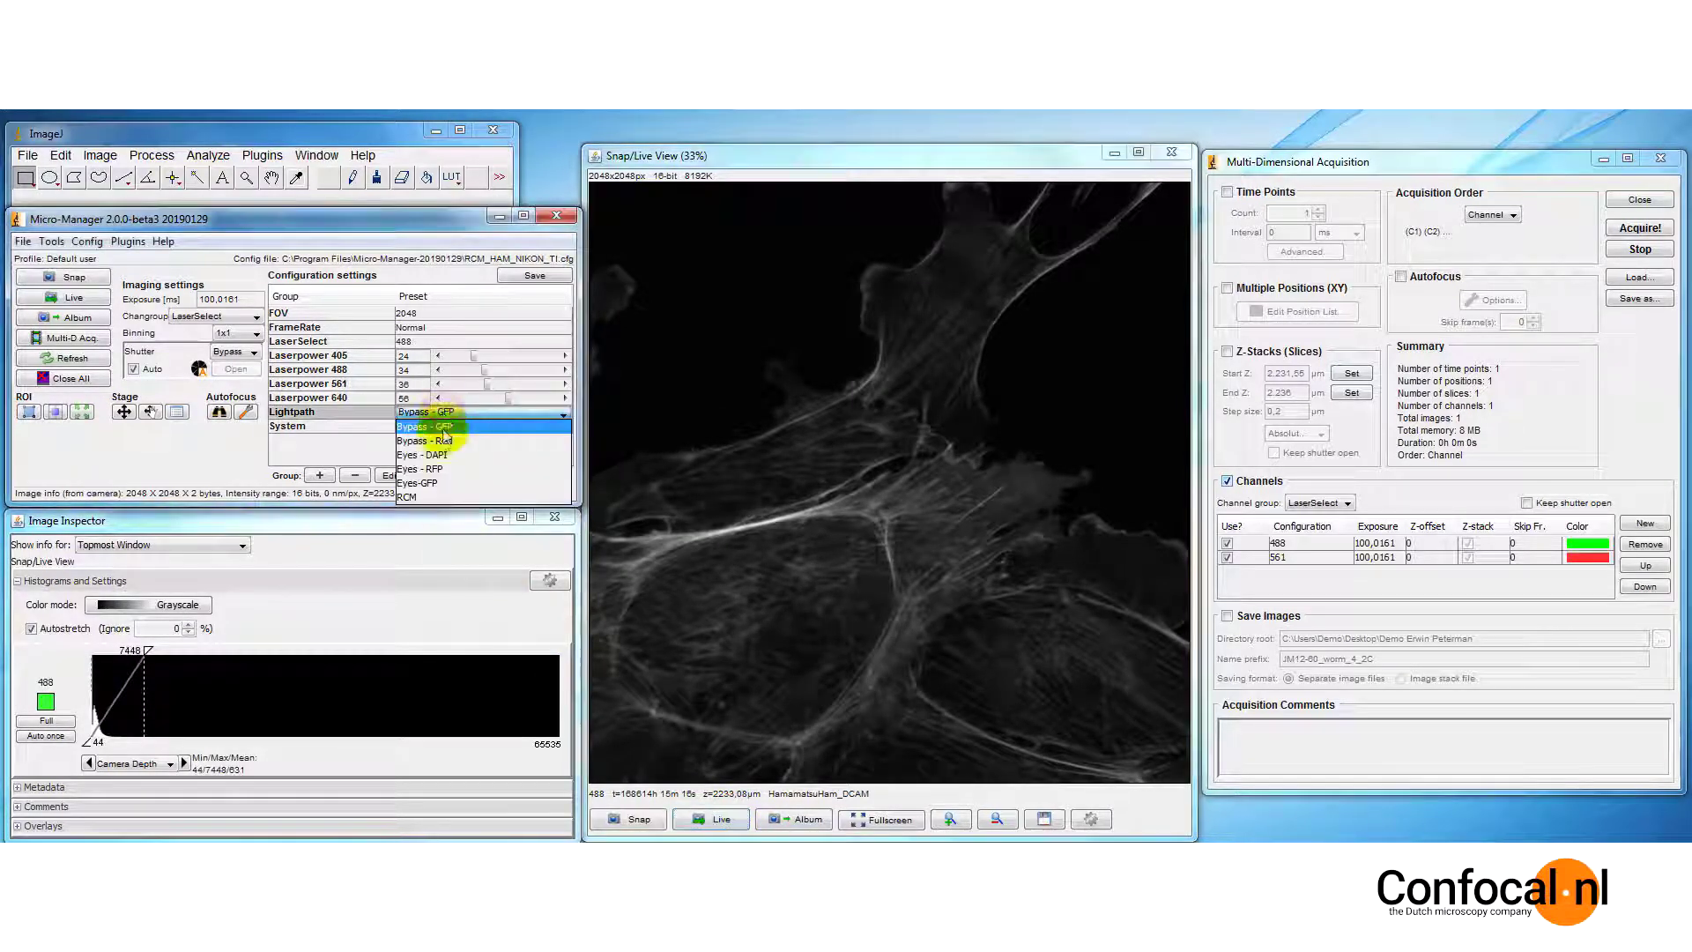
pyautogui.click(442, 498)
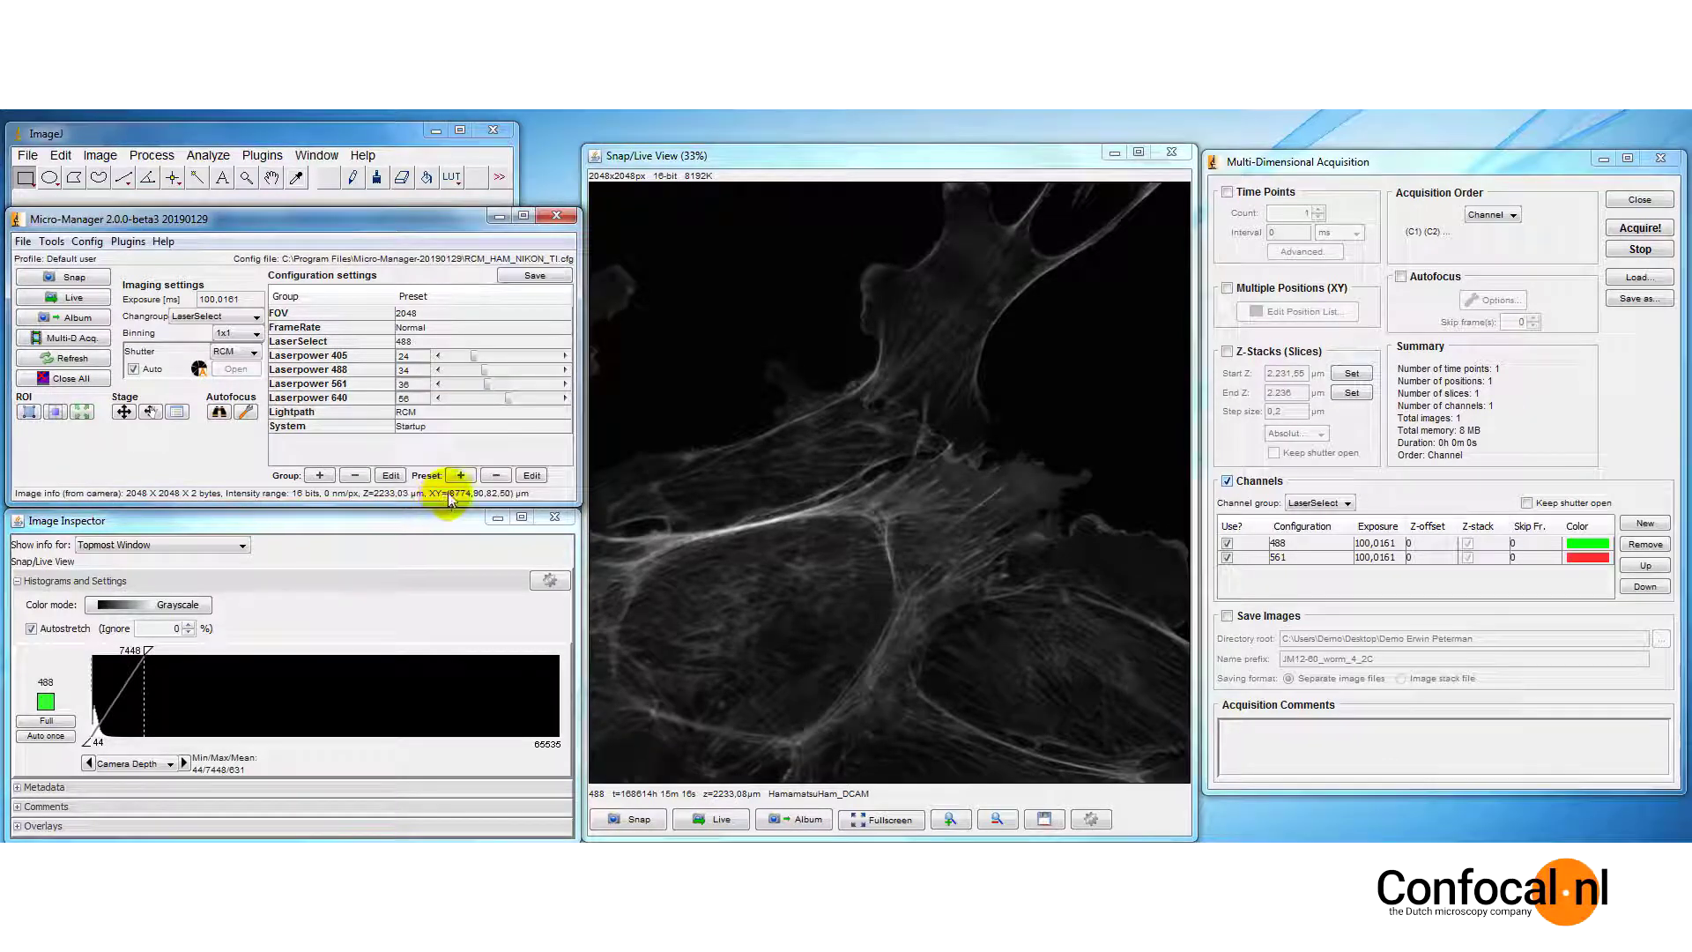
# Acquire the 488/561 two-channel image (Untitled Data #3) and bring up its Save dialog.
pyautogui.click(1629, 229)
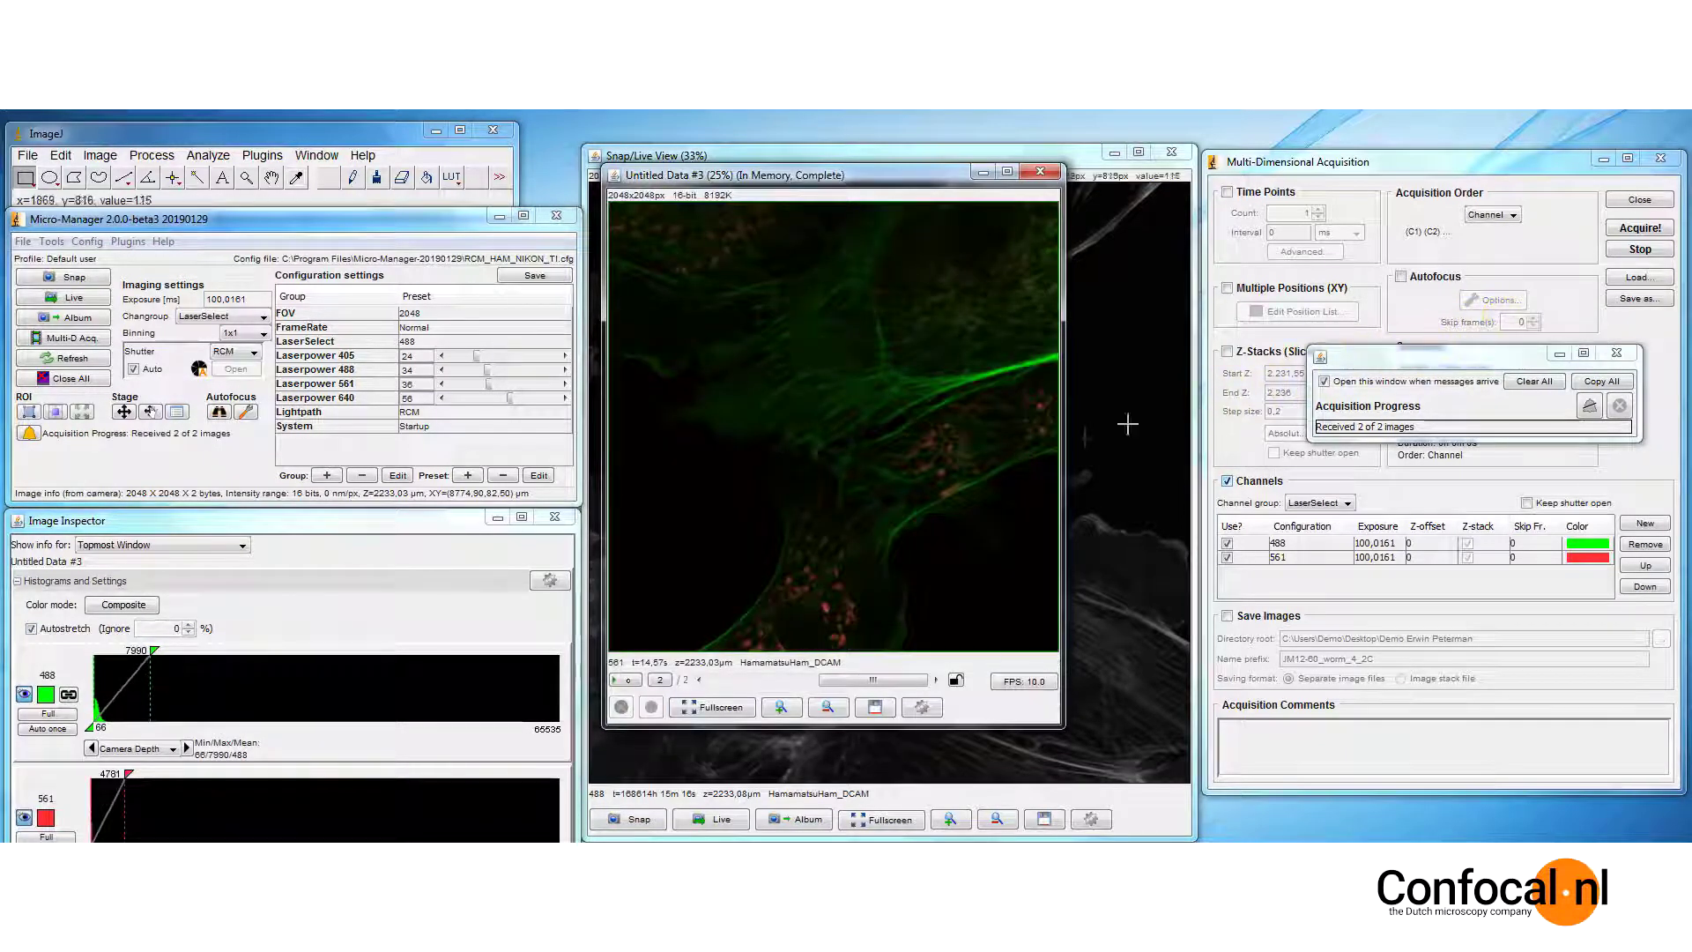
pyautogui.click(875, 706)
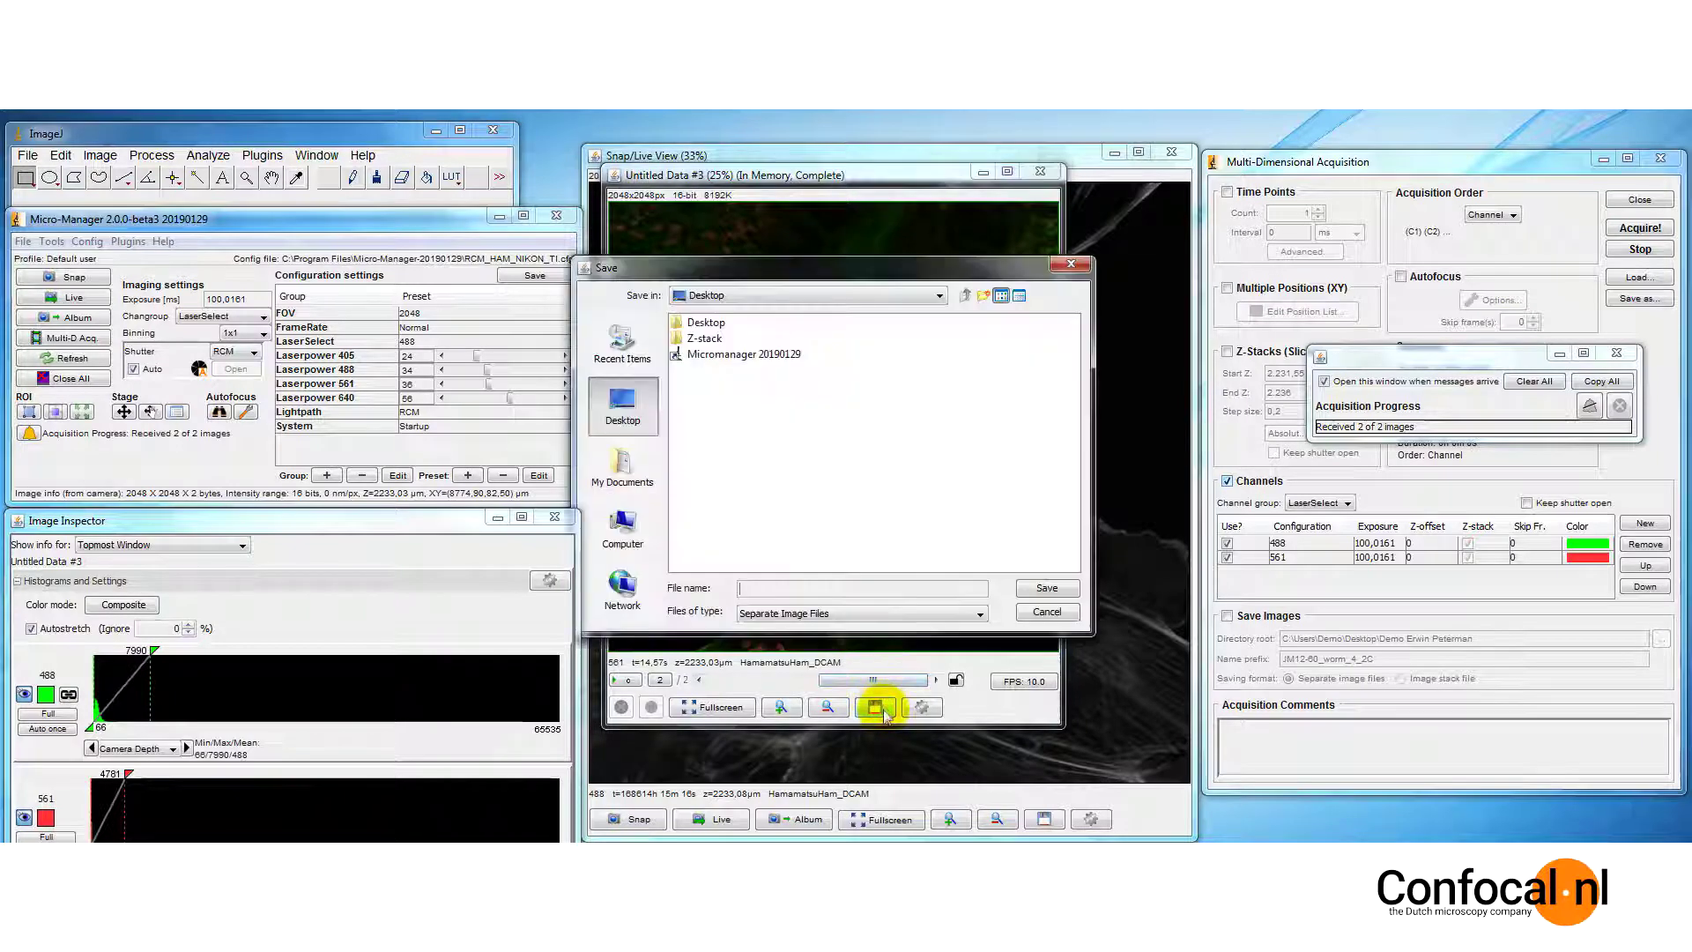